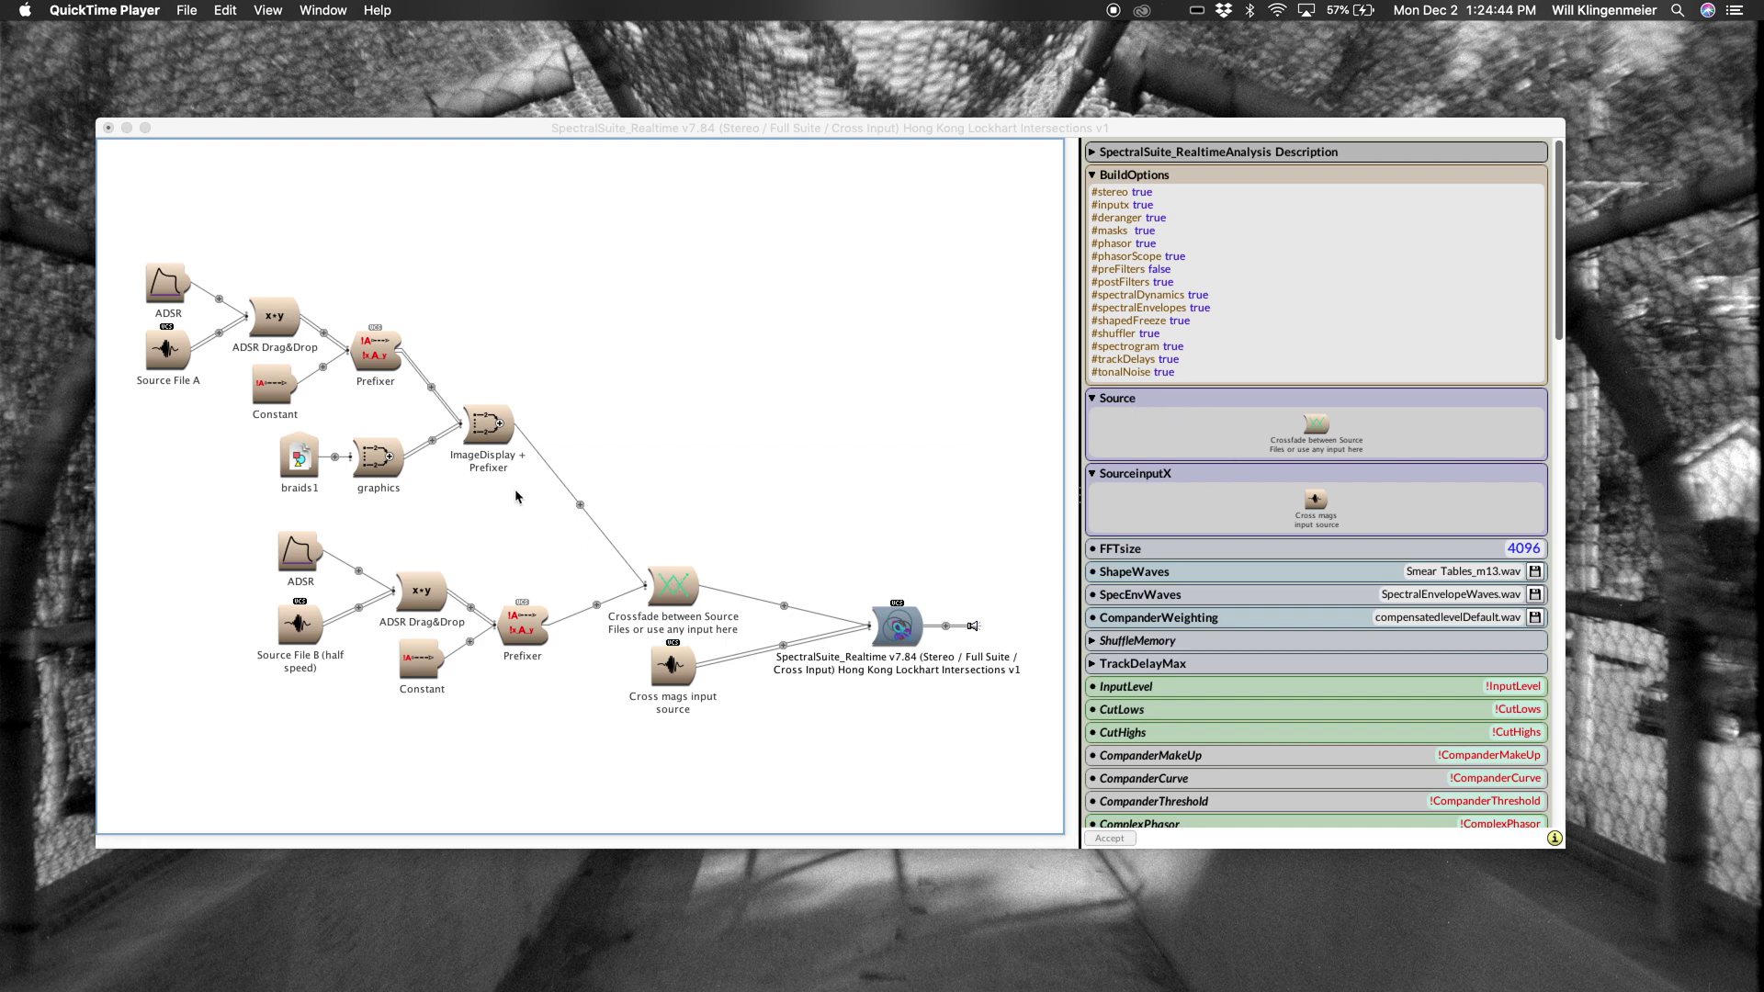
Step: Show the Source File A and B parameters, then the Cross mags input source playing Hong Kong Lockhart Intersections.wav
left_click(175, 357)
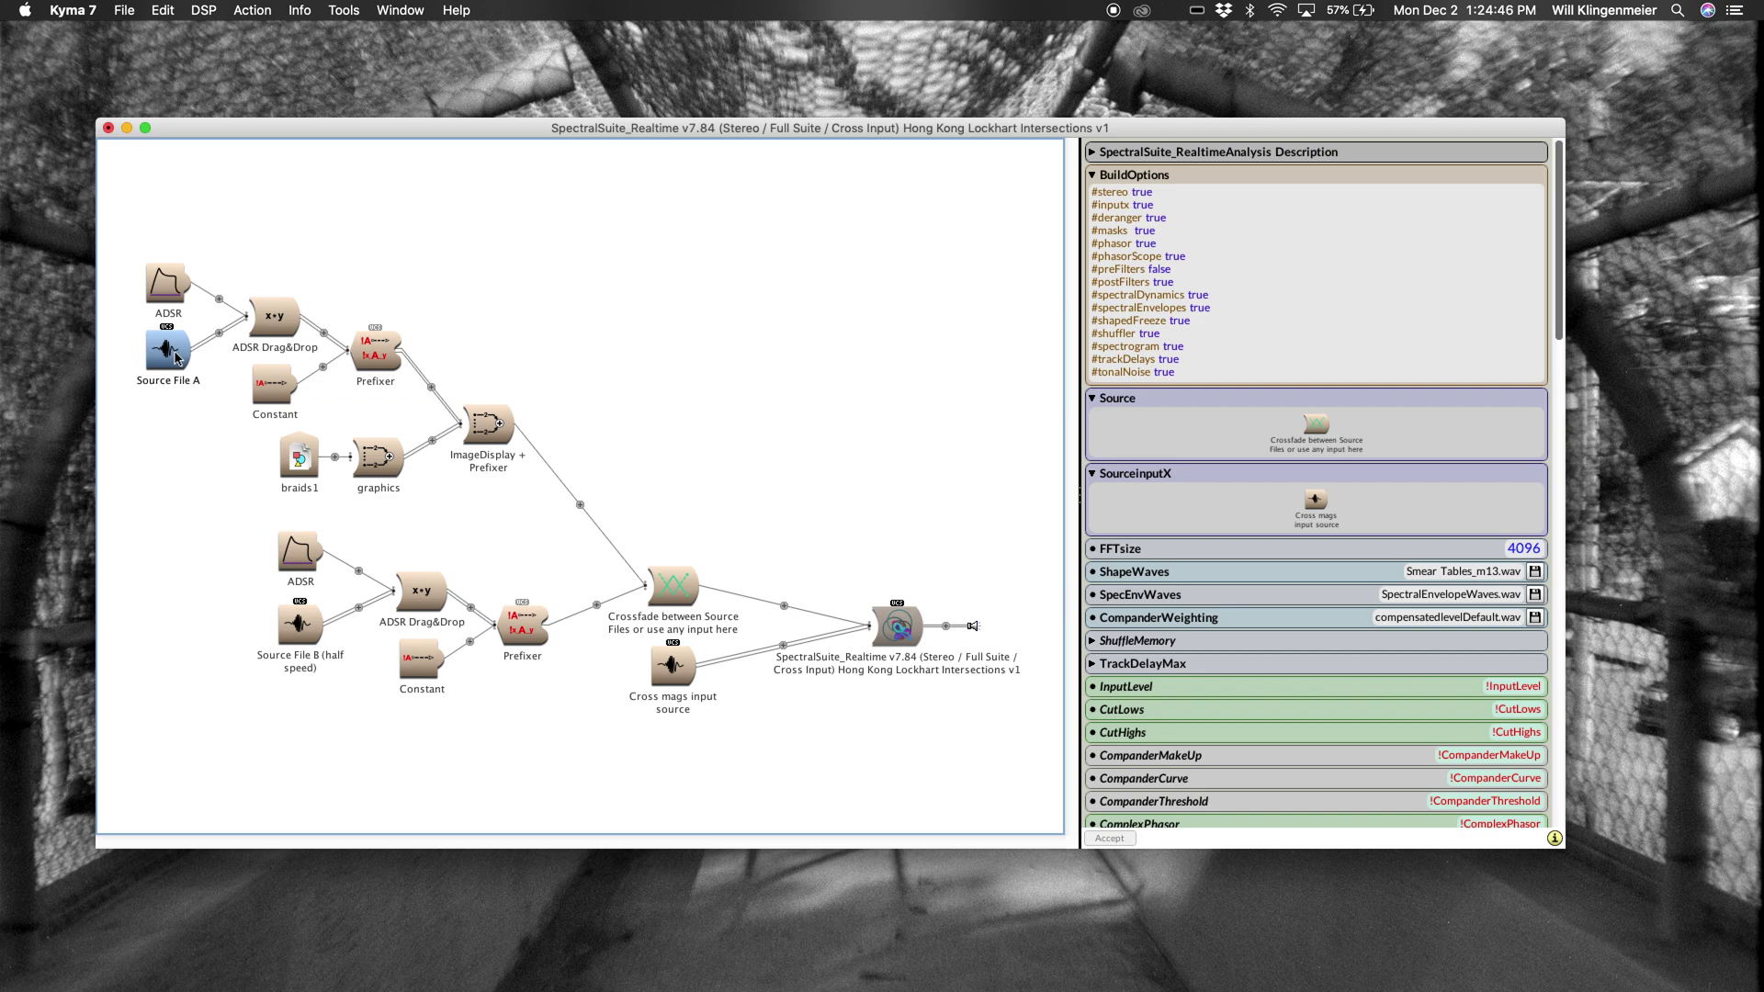
double_click(175, 356)
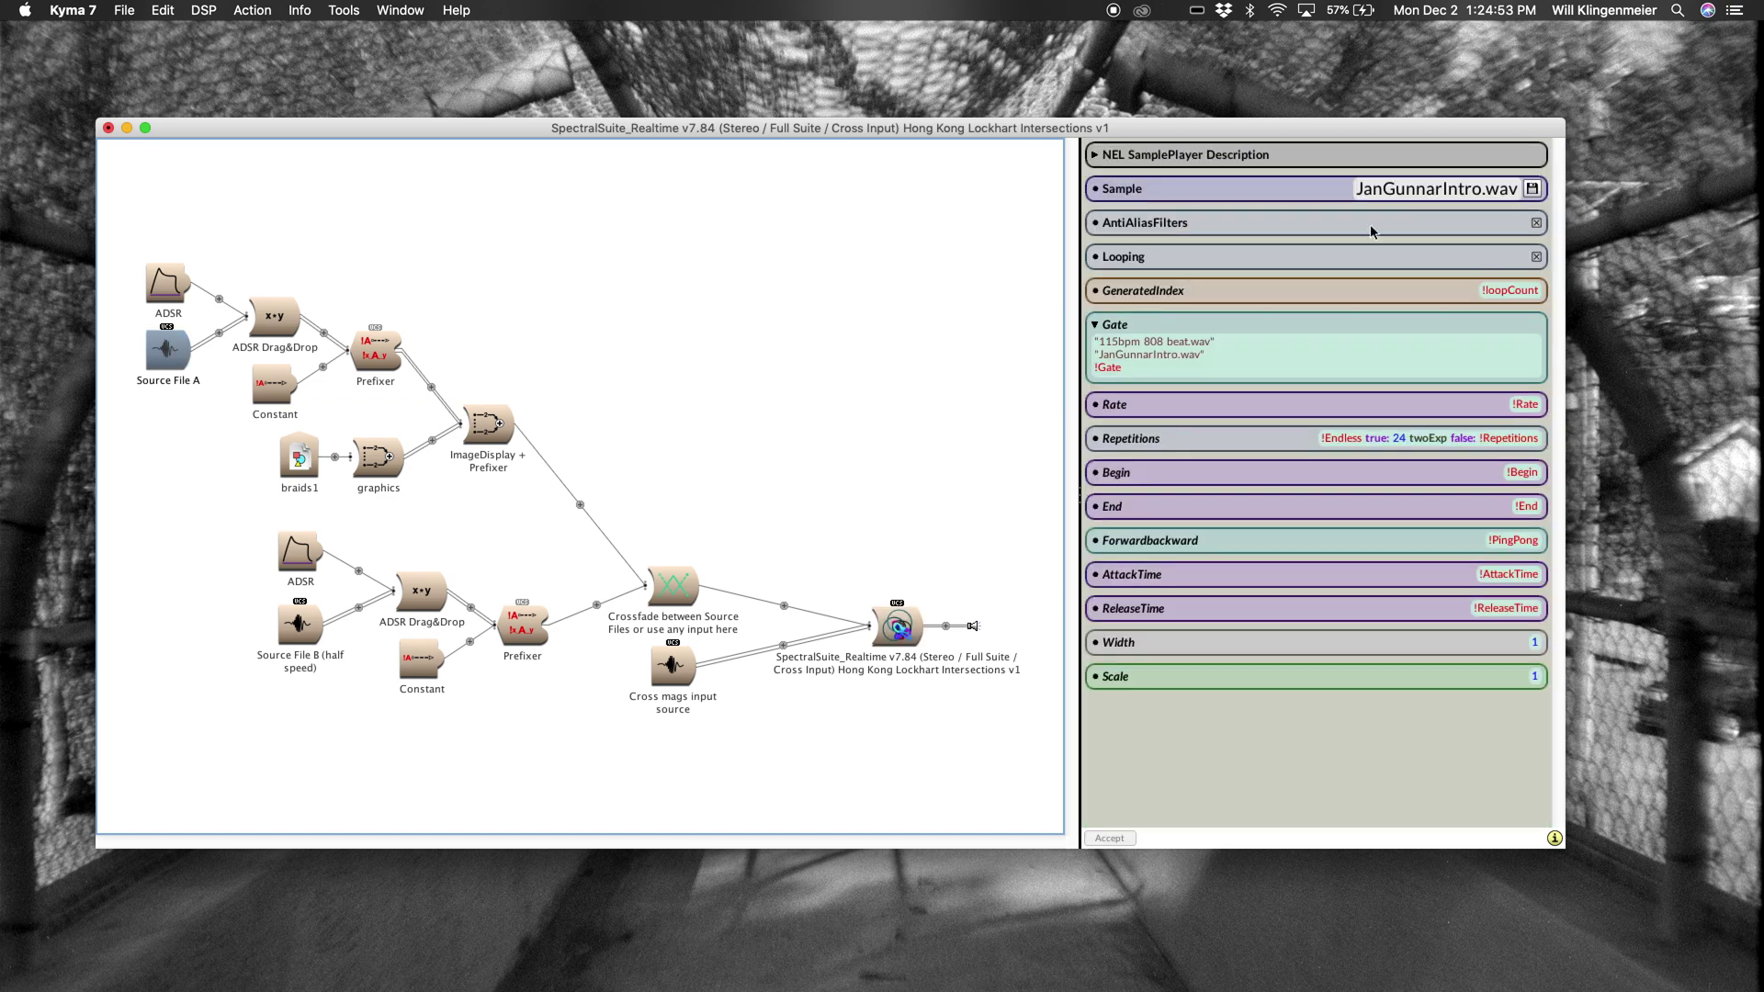
double_click(302, 634)
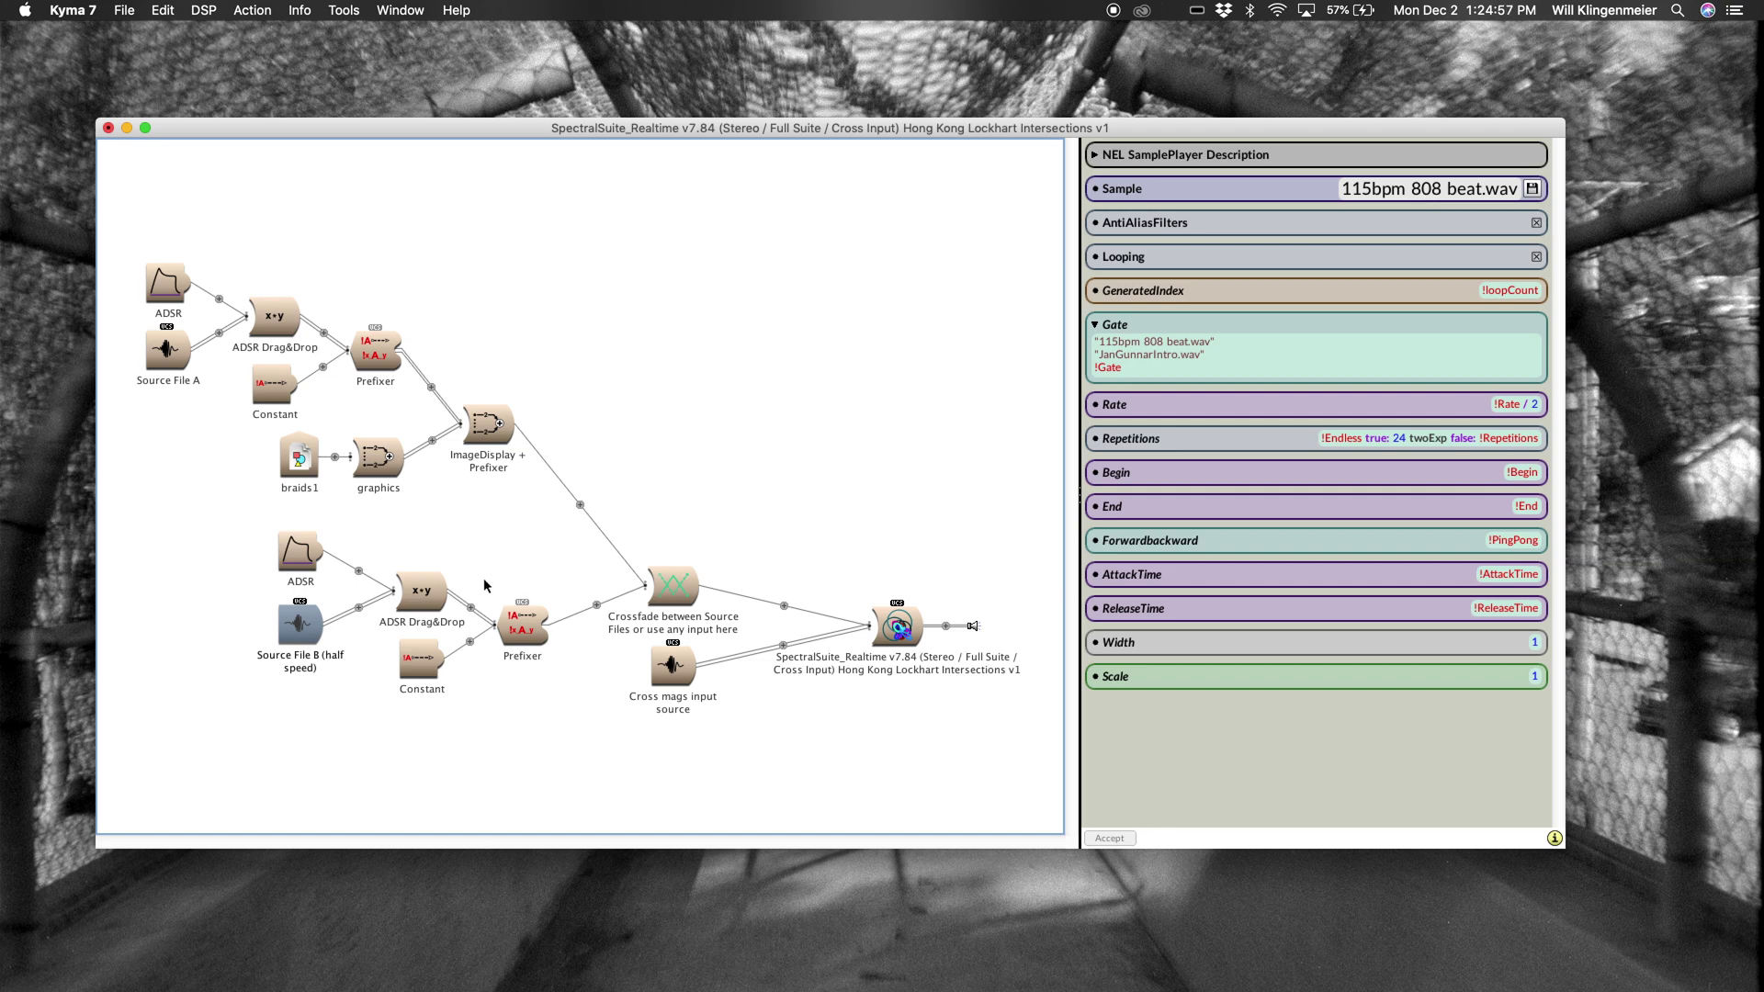
left_click(671, 663)
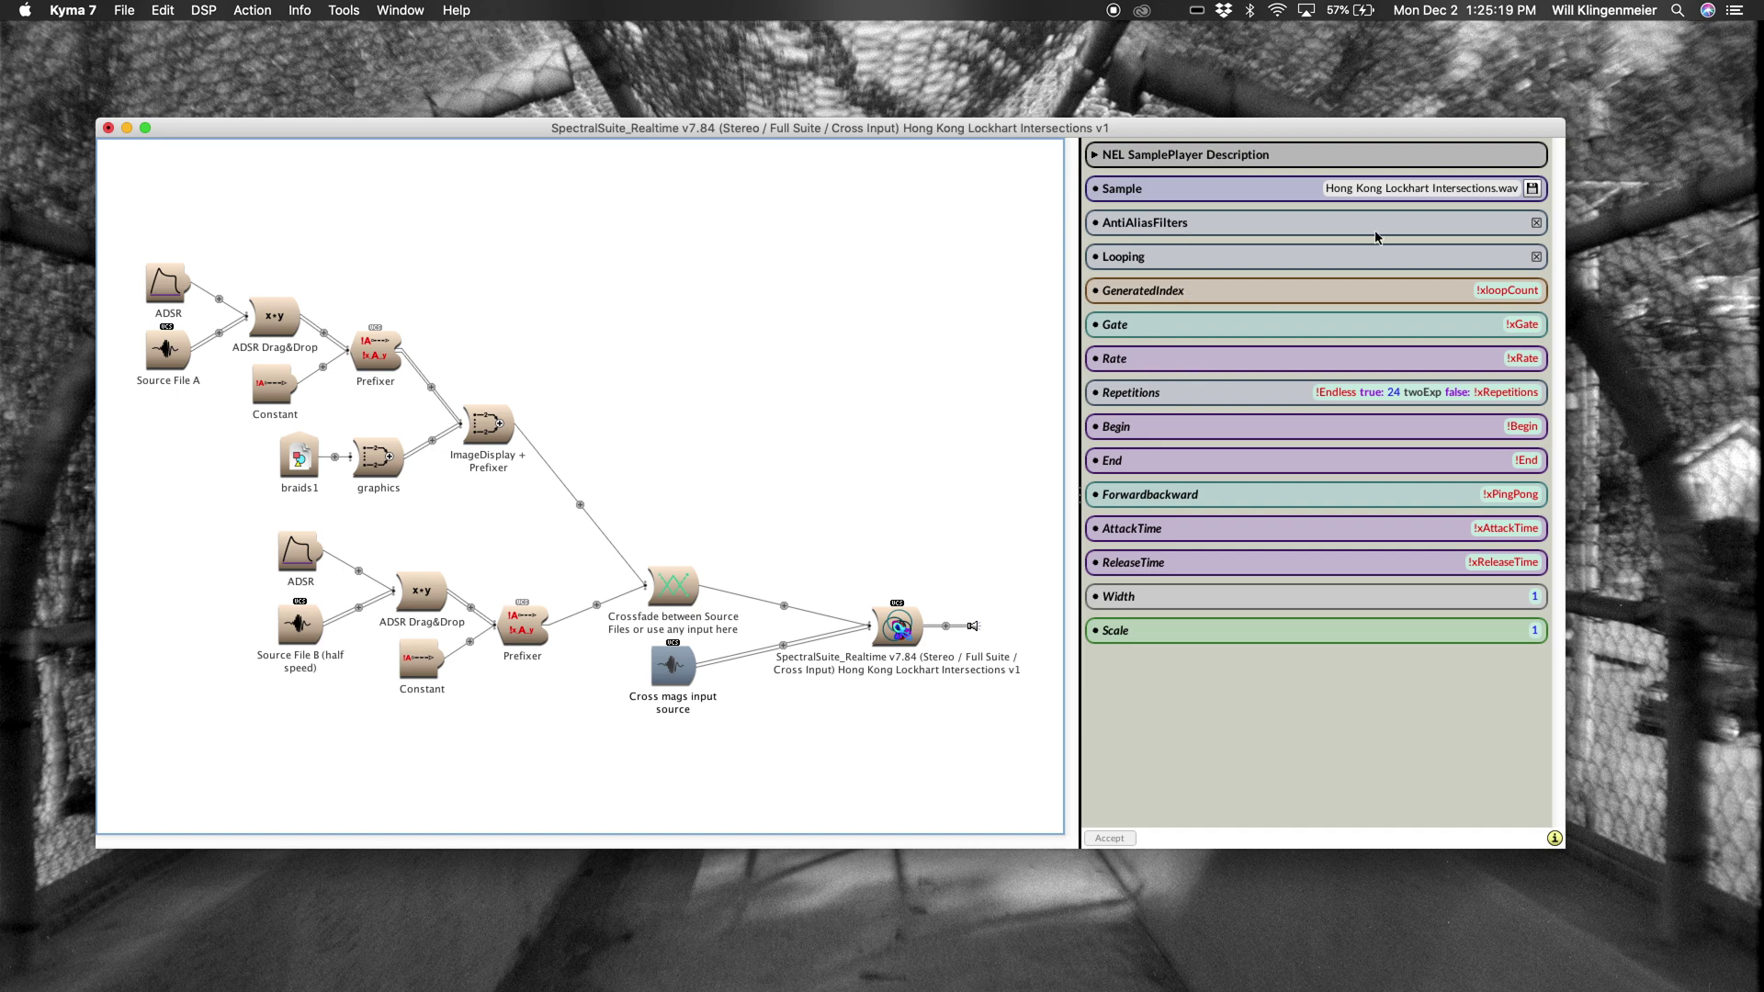
Step: Open Hong Kong Lockhart Intersections.wav in the waveform editor, move the window aside, and play it
left_click(1533, 189)
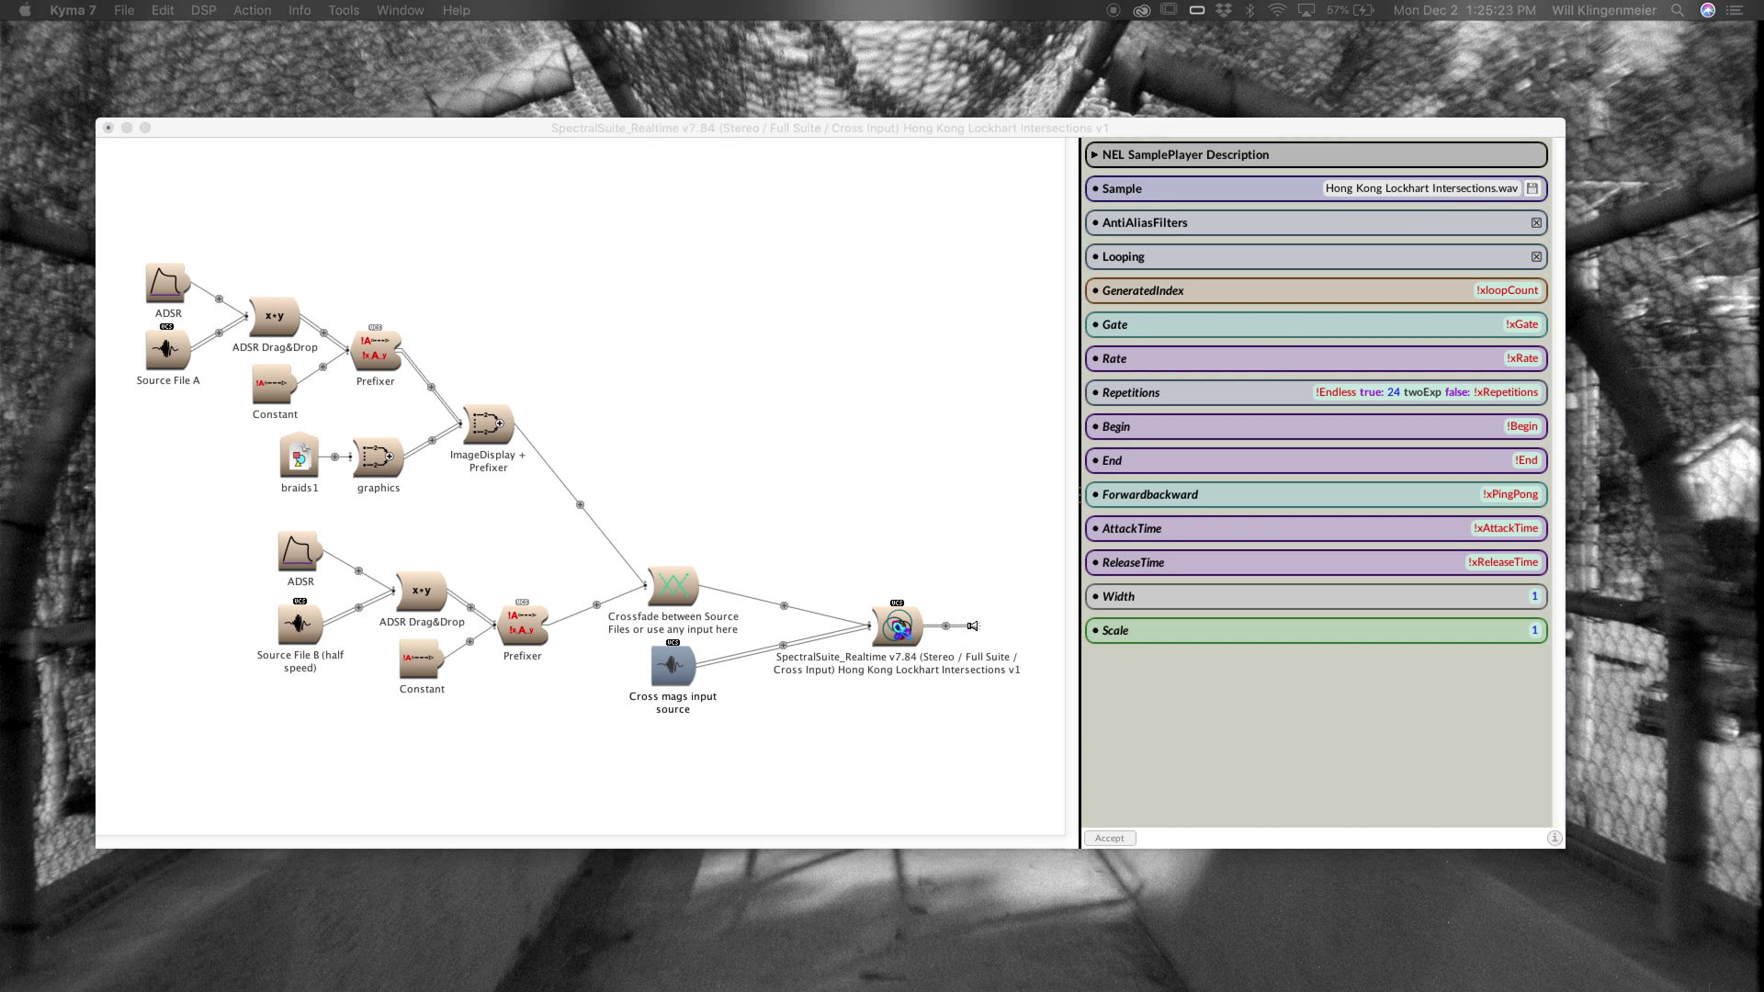
left_click_drag(689, 374, 642, 294)
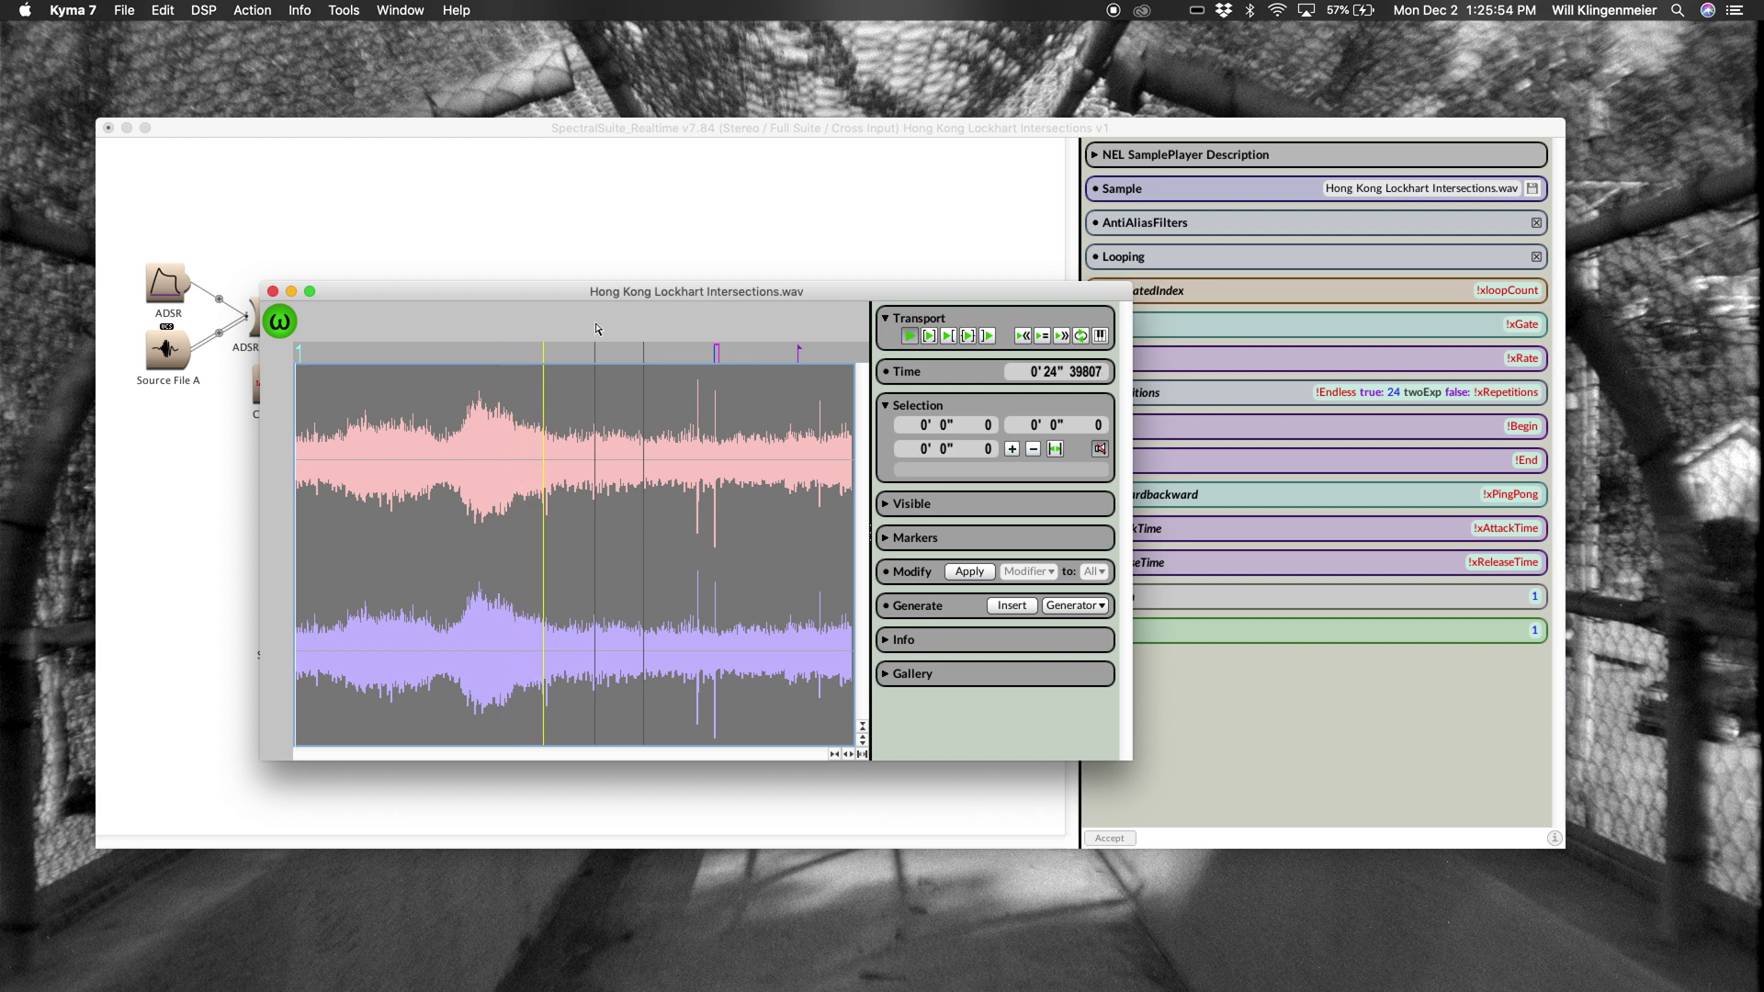
Step: Stop playback at about 26 seconds and close the waveform editor
key("space")
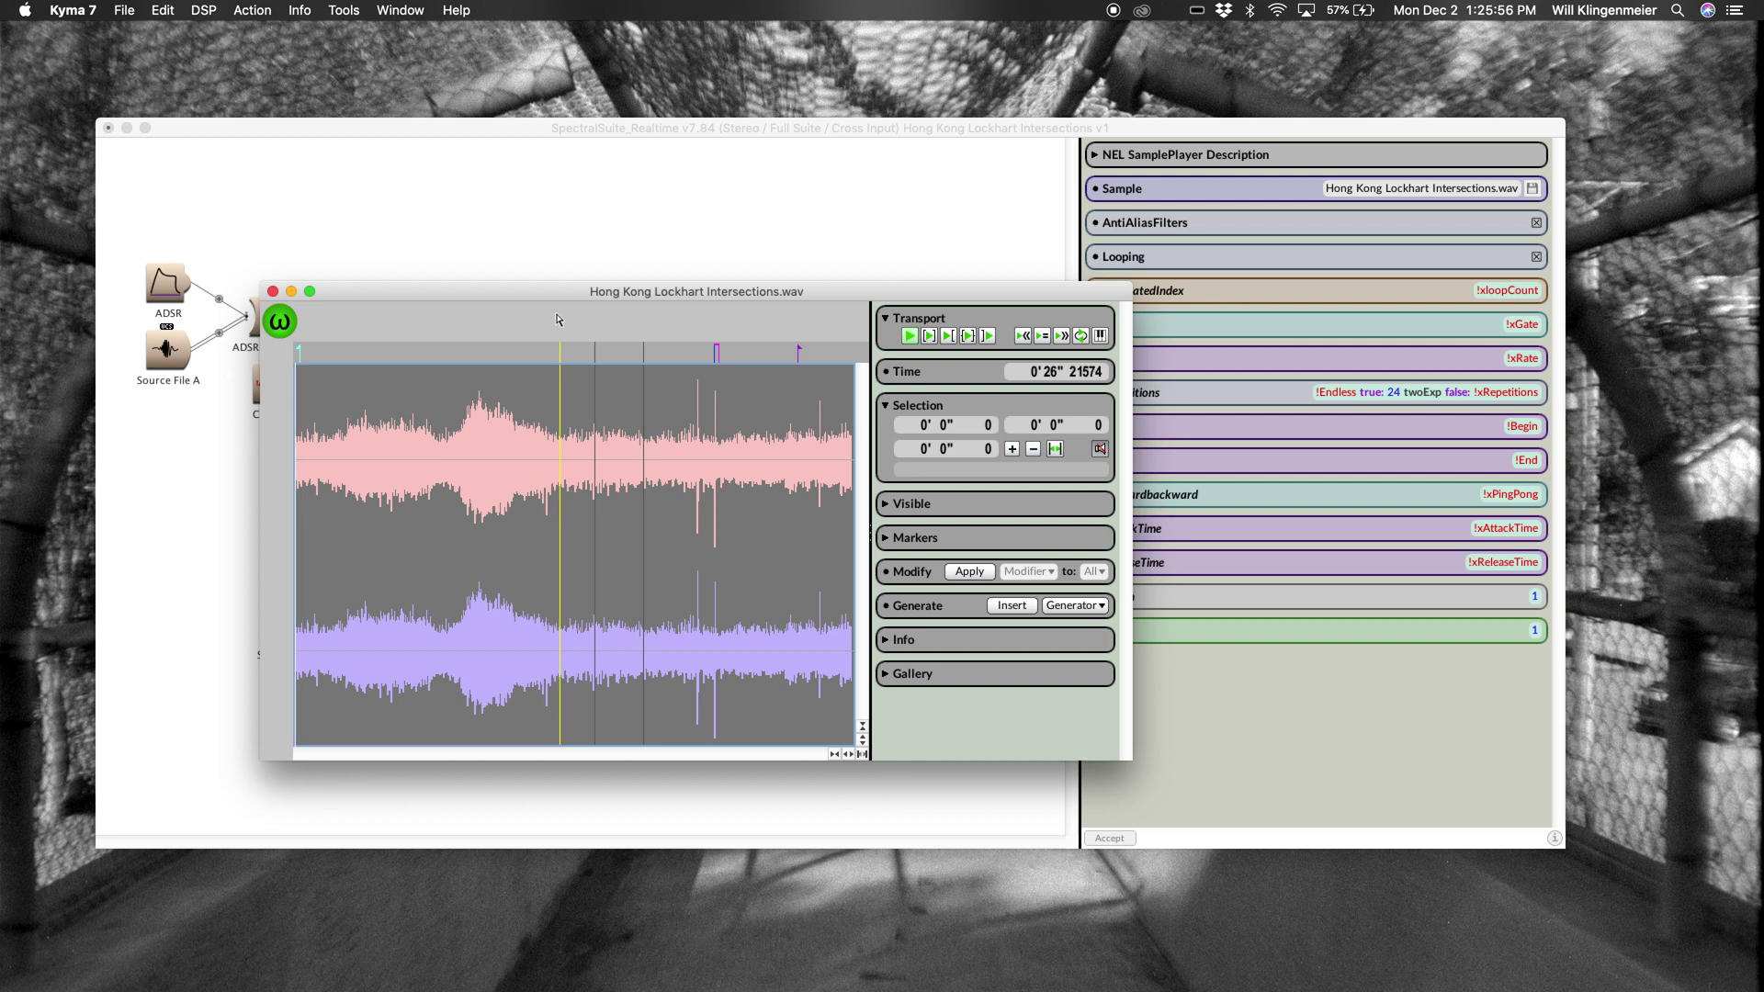
left_click(273, 292)
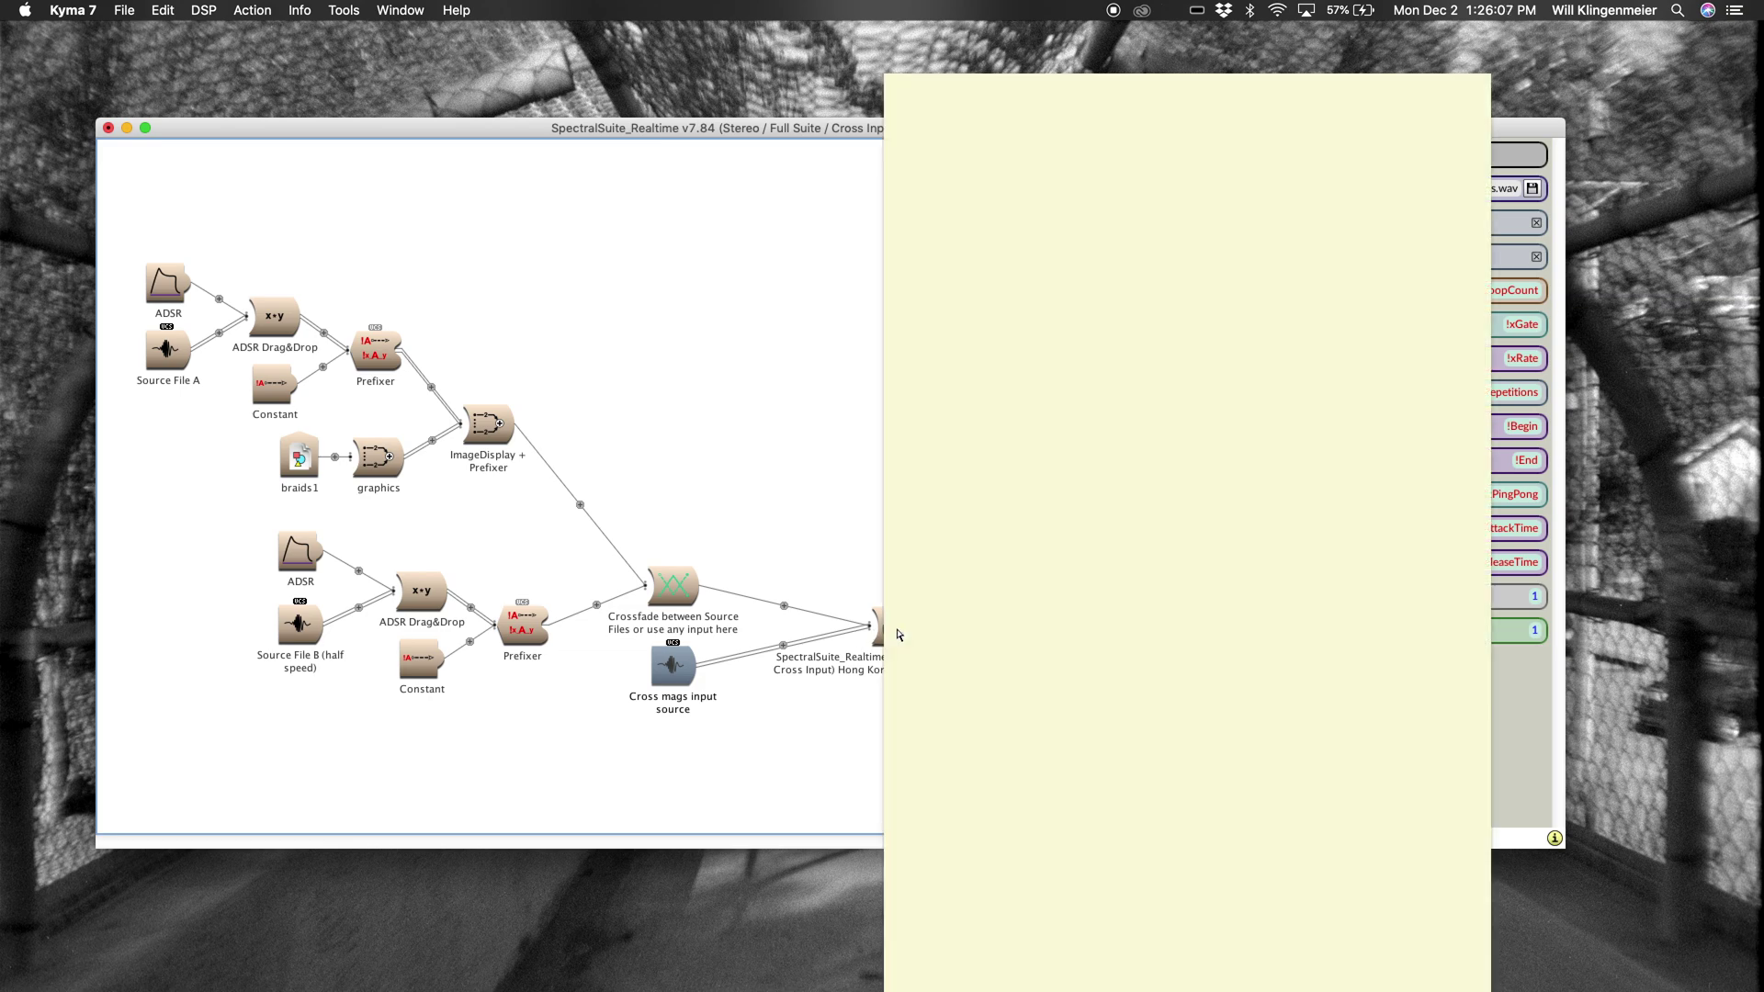
Step: Compile, load and start SpectralSuite_Realtime to bring up its Virtual Control Surface
left_click(899, 634)
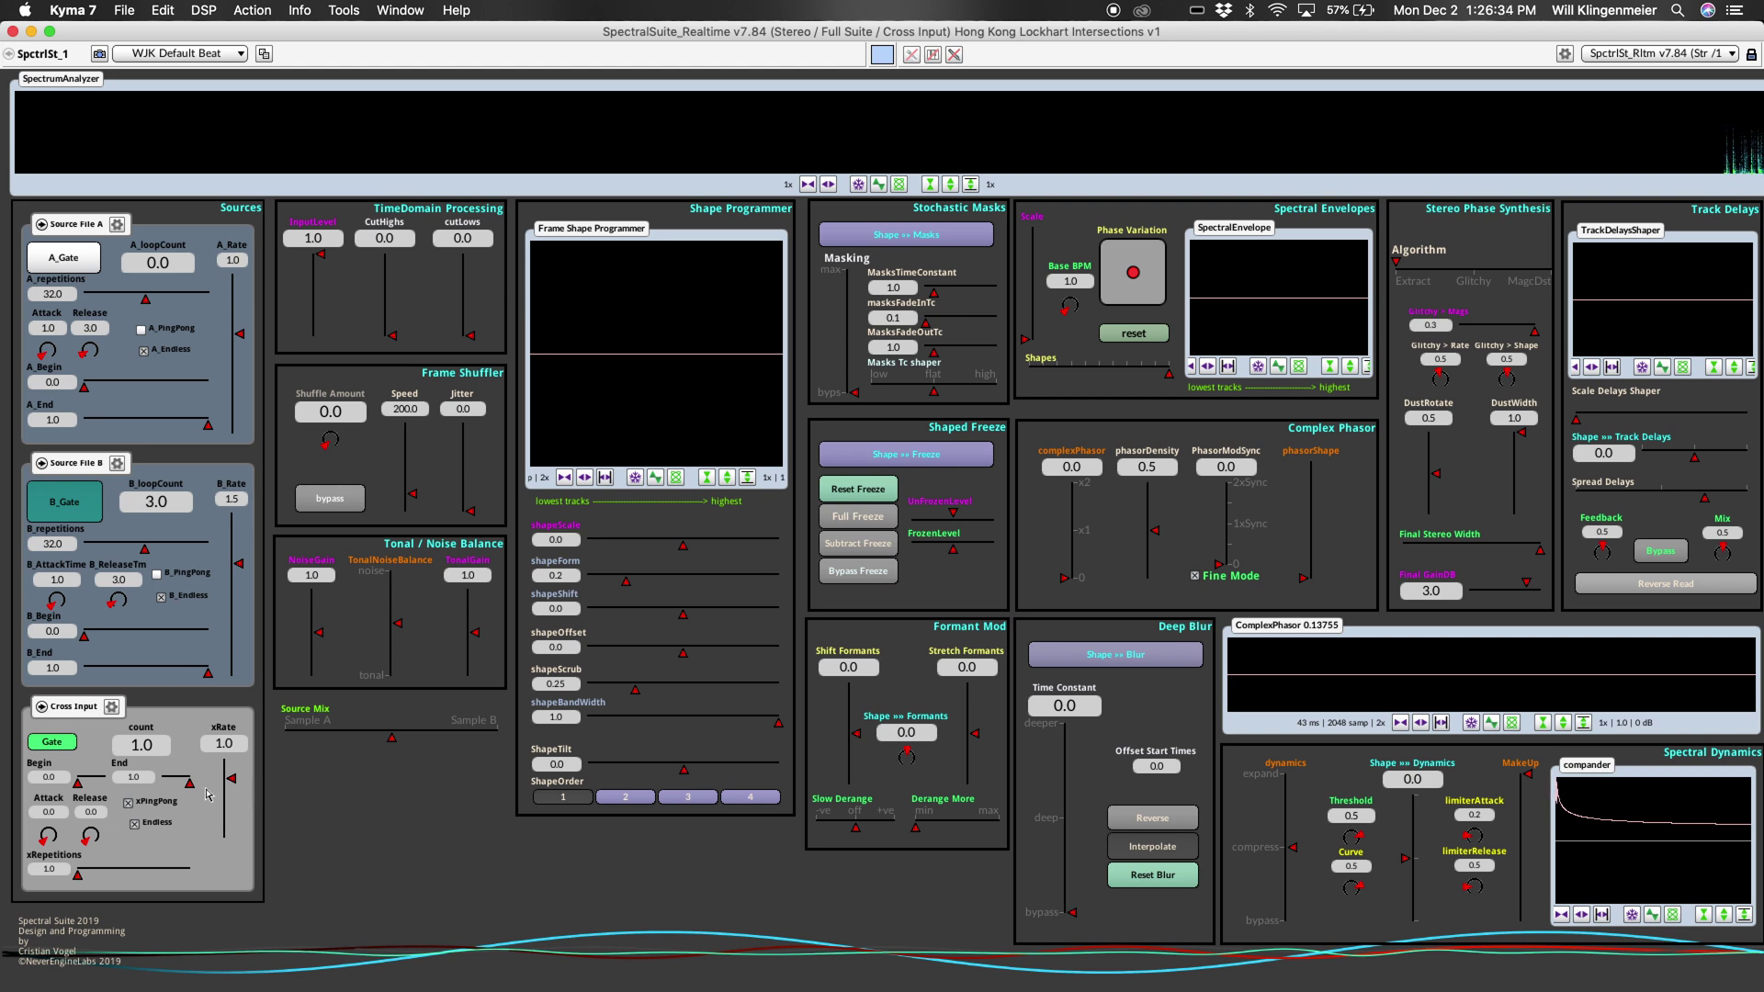
Step: Sweep Cross Input xRate up to 1.6, then down to reversed -1.12, and boost NoiseGain
left_click_drag(228, 767, 225, 770)
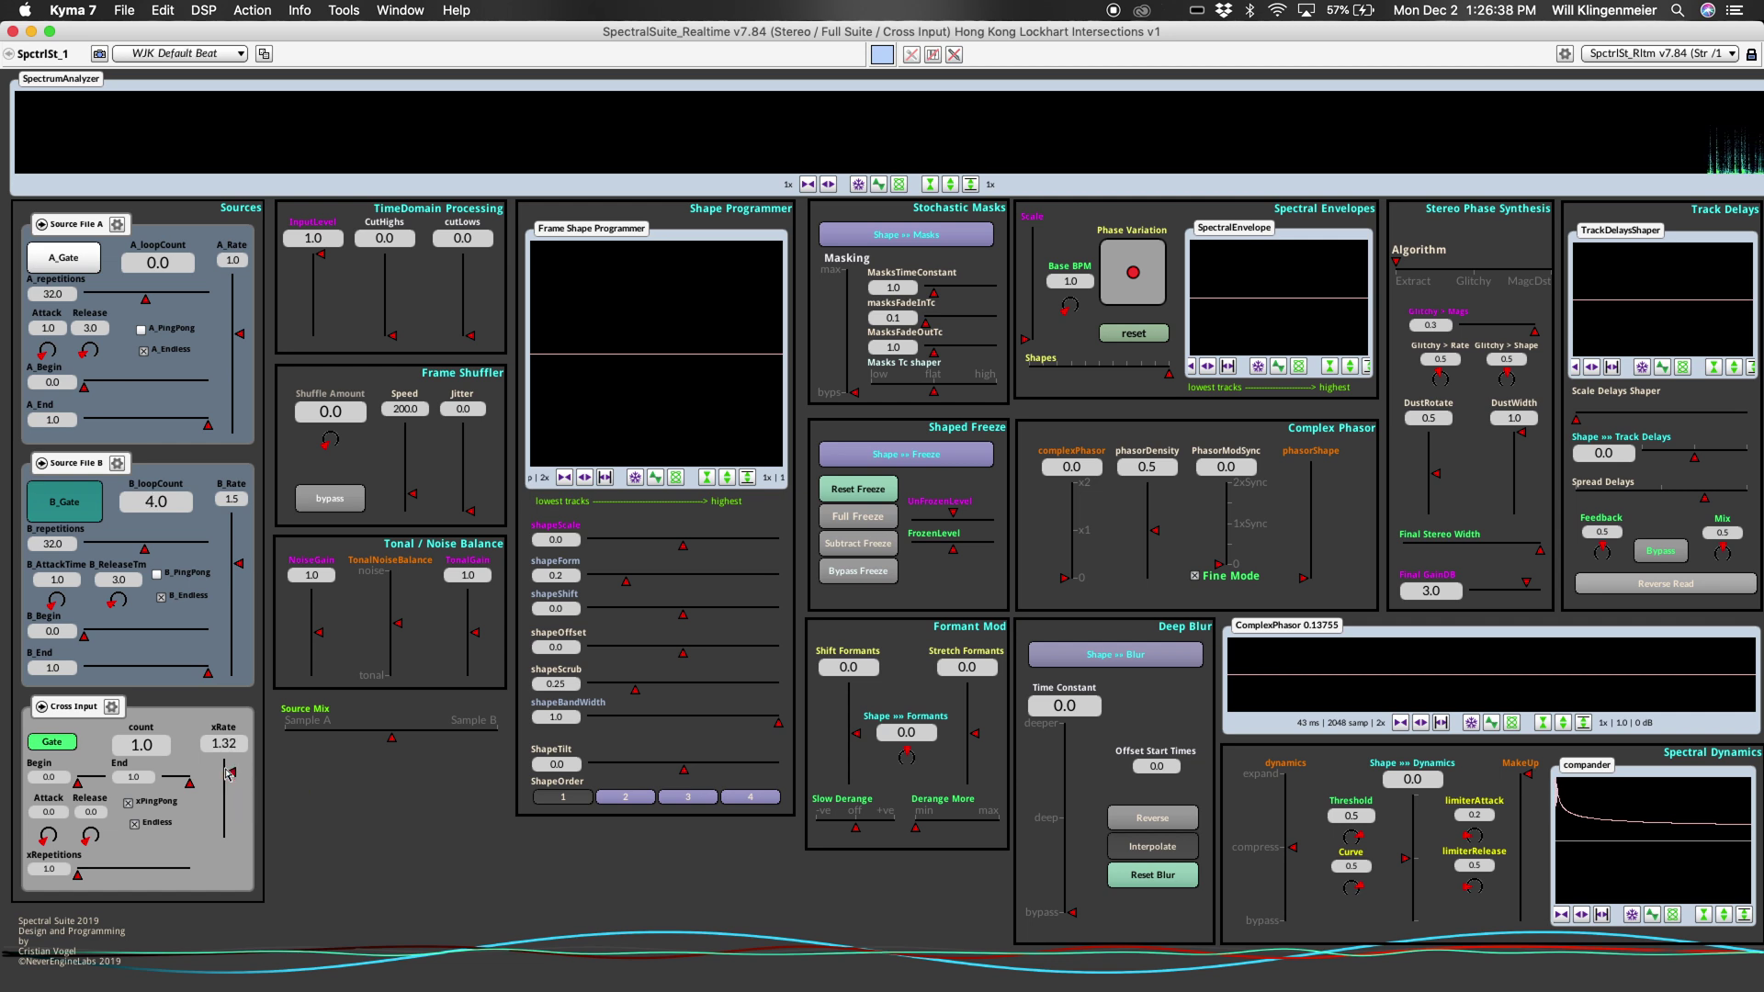
left_click_drag(228, 774, 229, 773)
left_click_drag(227, 773, 227, 774)
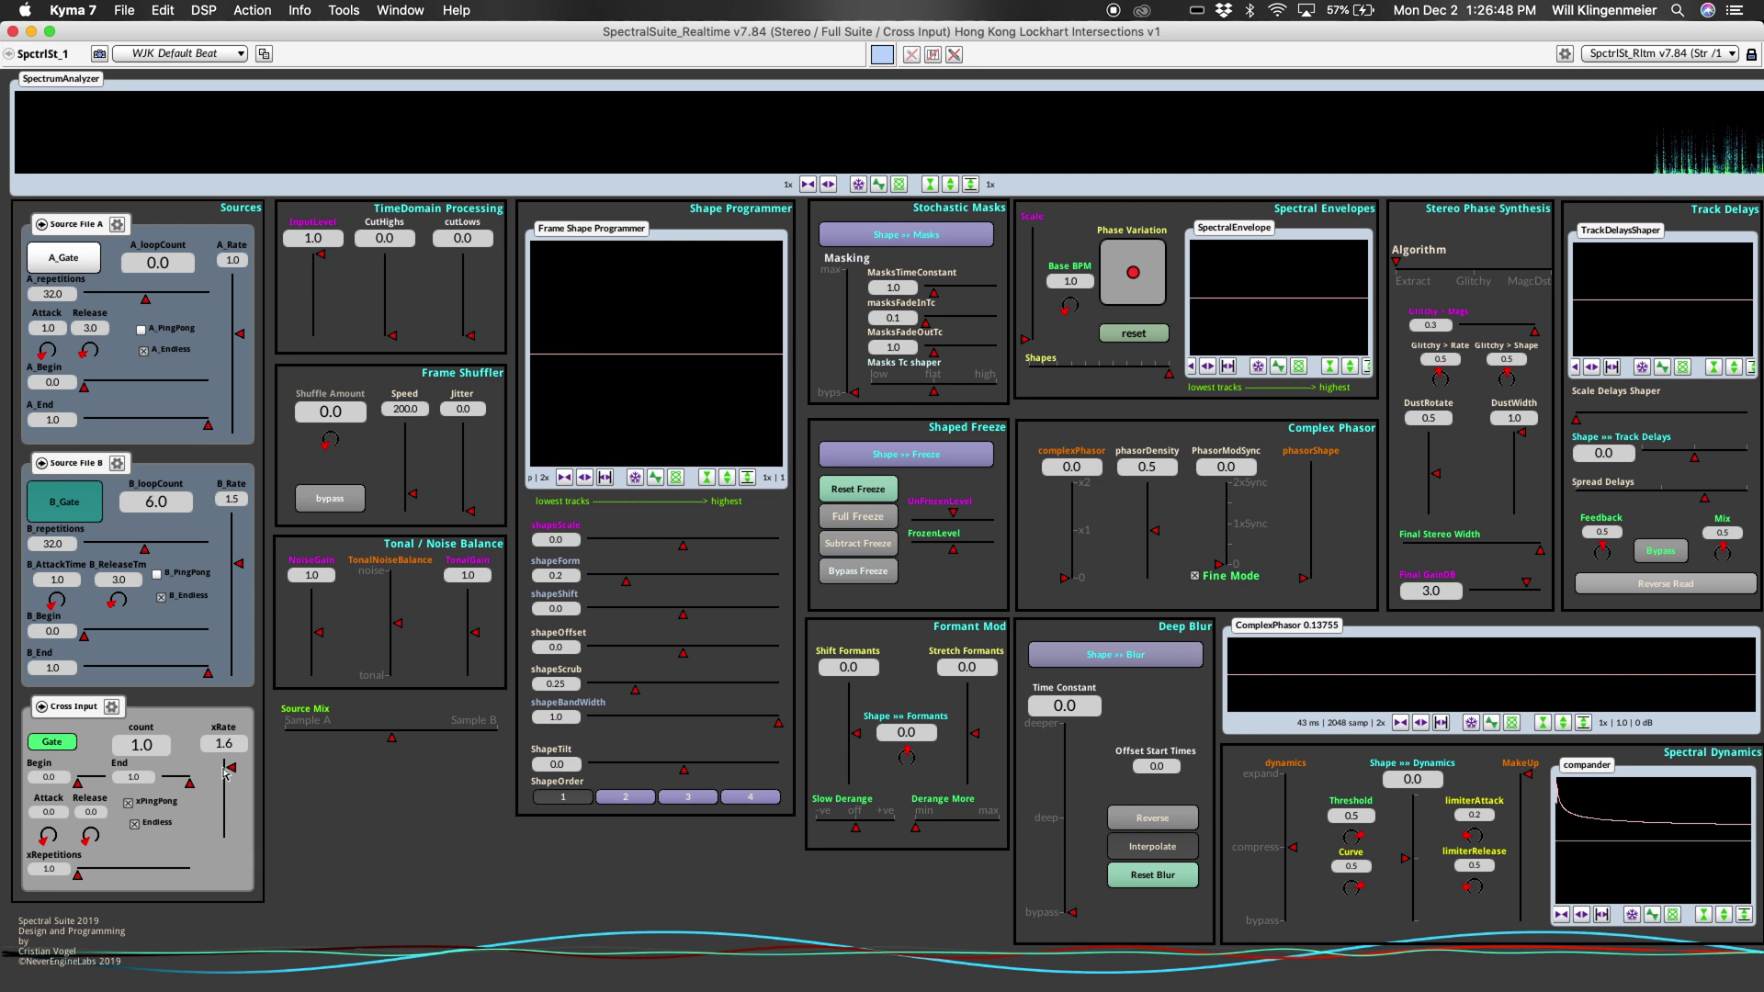
left_click_drag(225, 772, 224, 774)
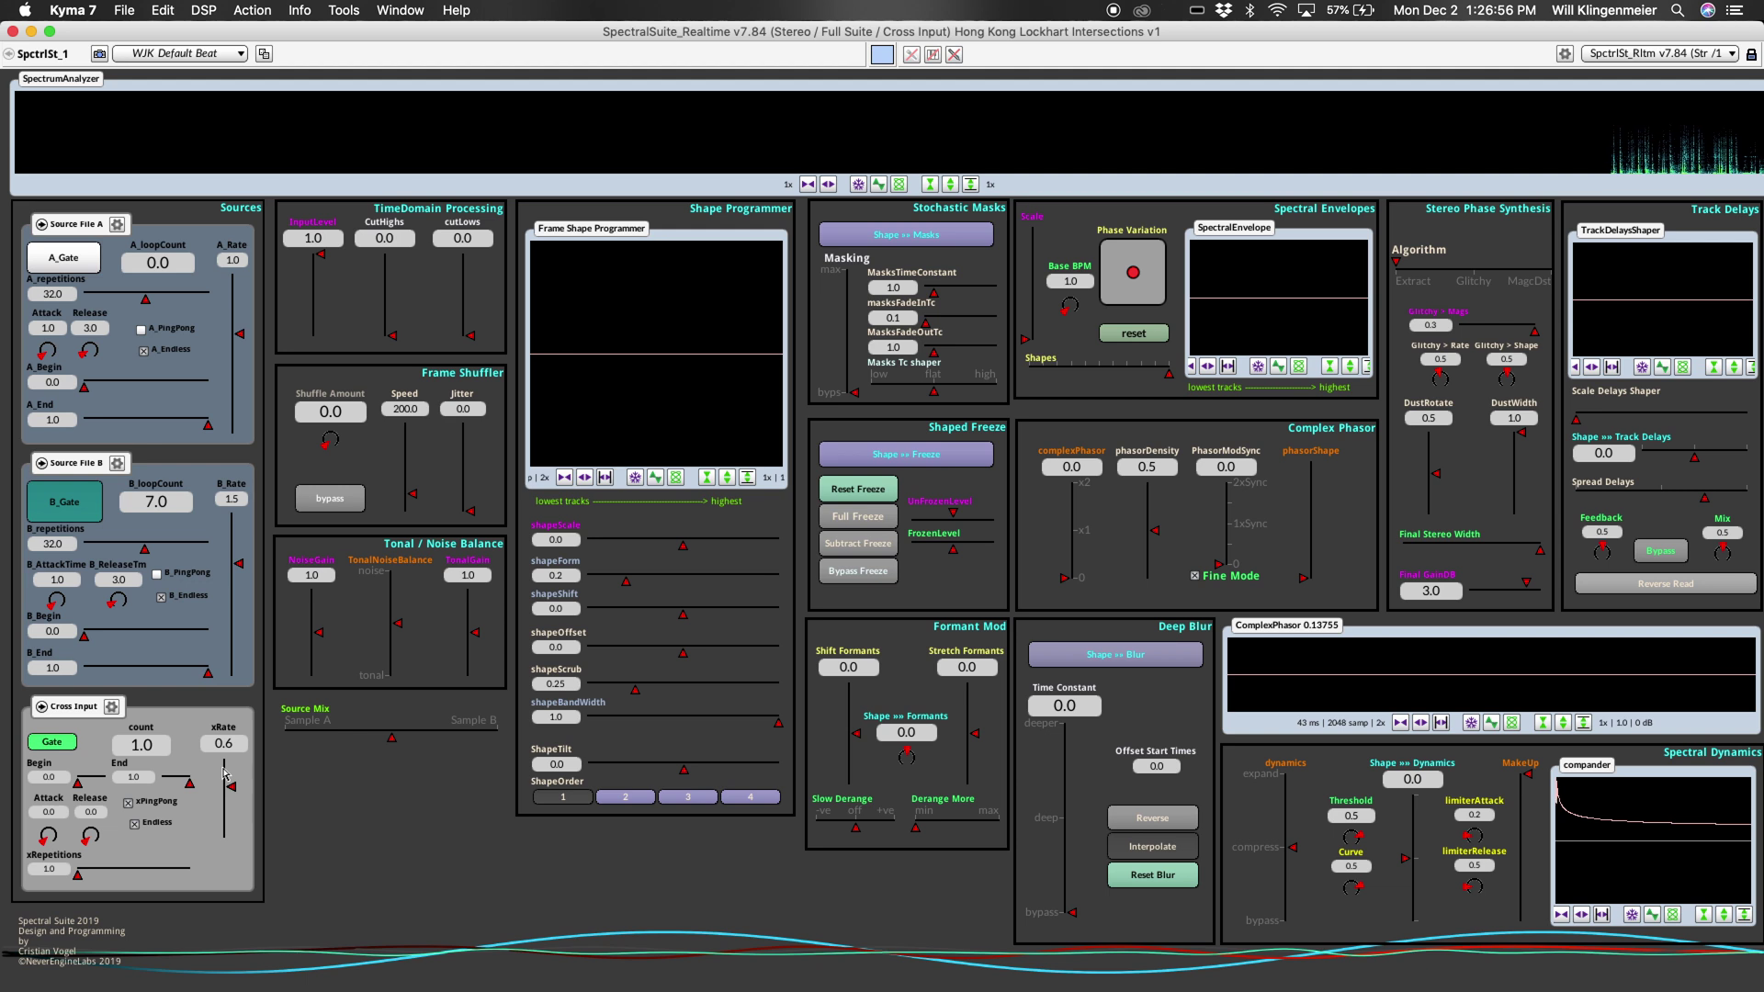
left_click_drag(224, 774, 224, 774)
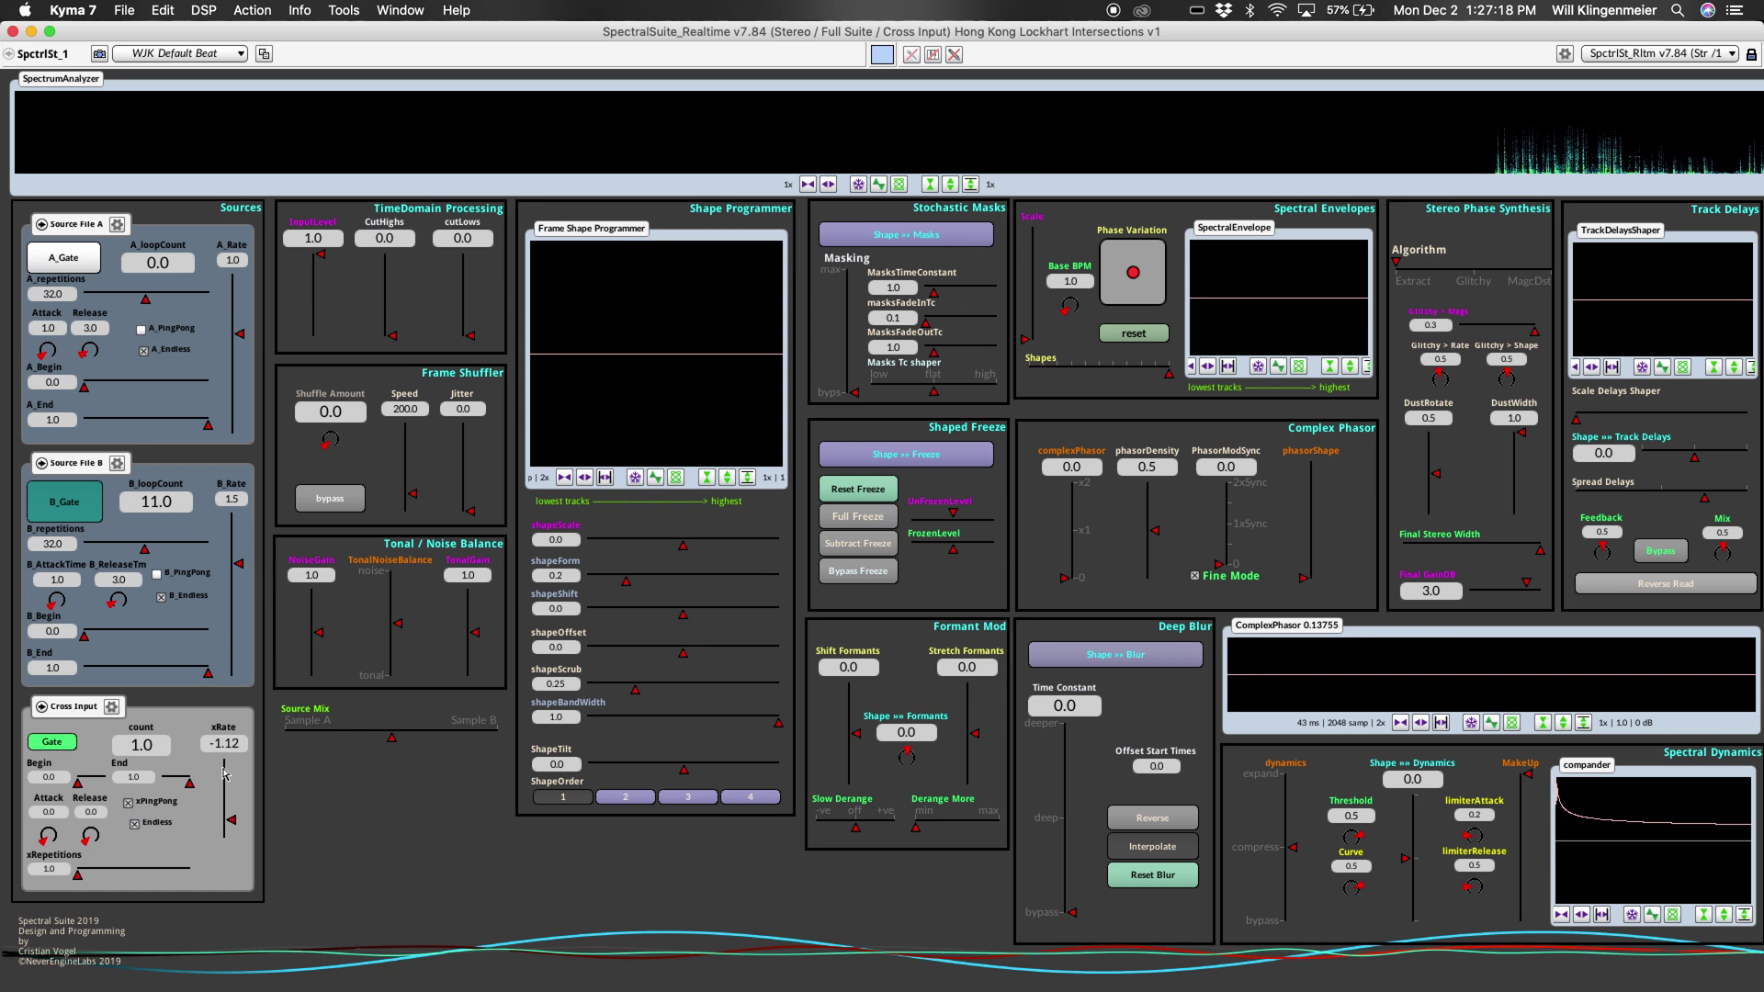
left_click_drag(317, 611, 391, 597)
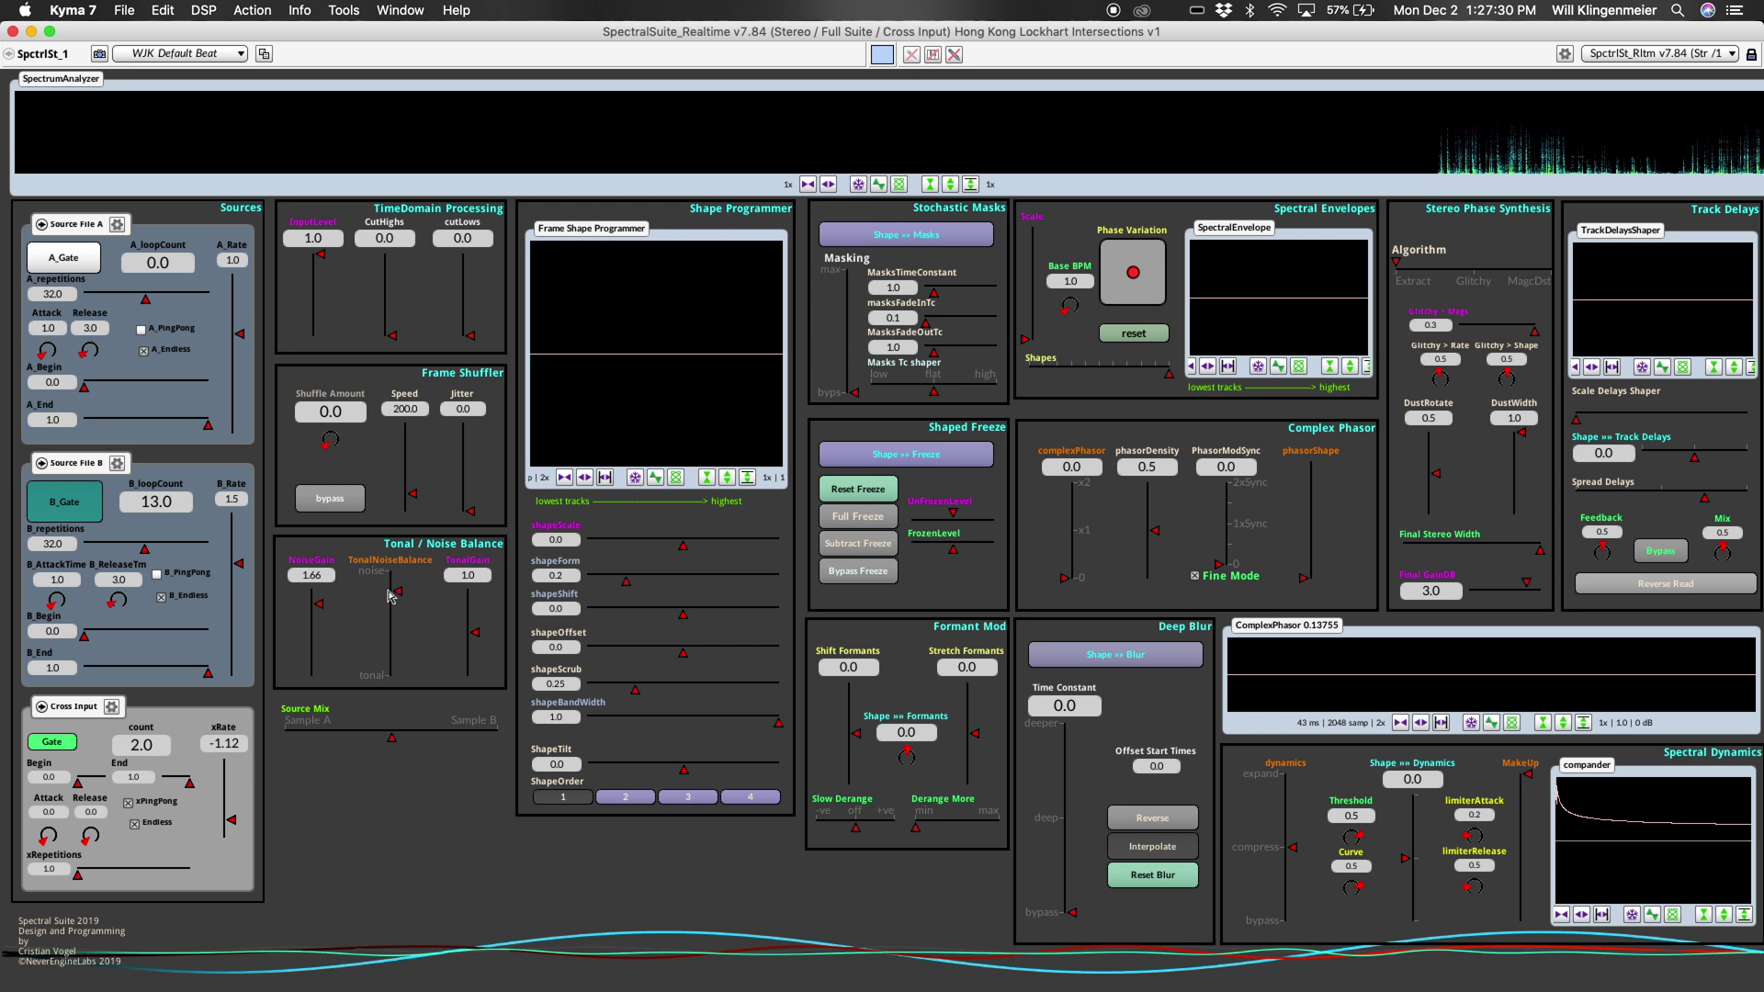
Step: Set NoiseGain to 1.7, Shuffle Amount to 0.31, Jitter to 0.67 and shapeScale to 1.0
left_click_drag(313, 604, 314, 602)
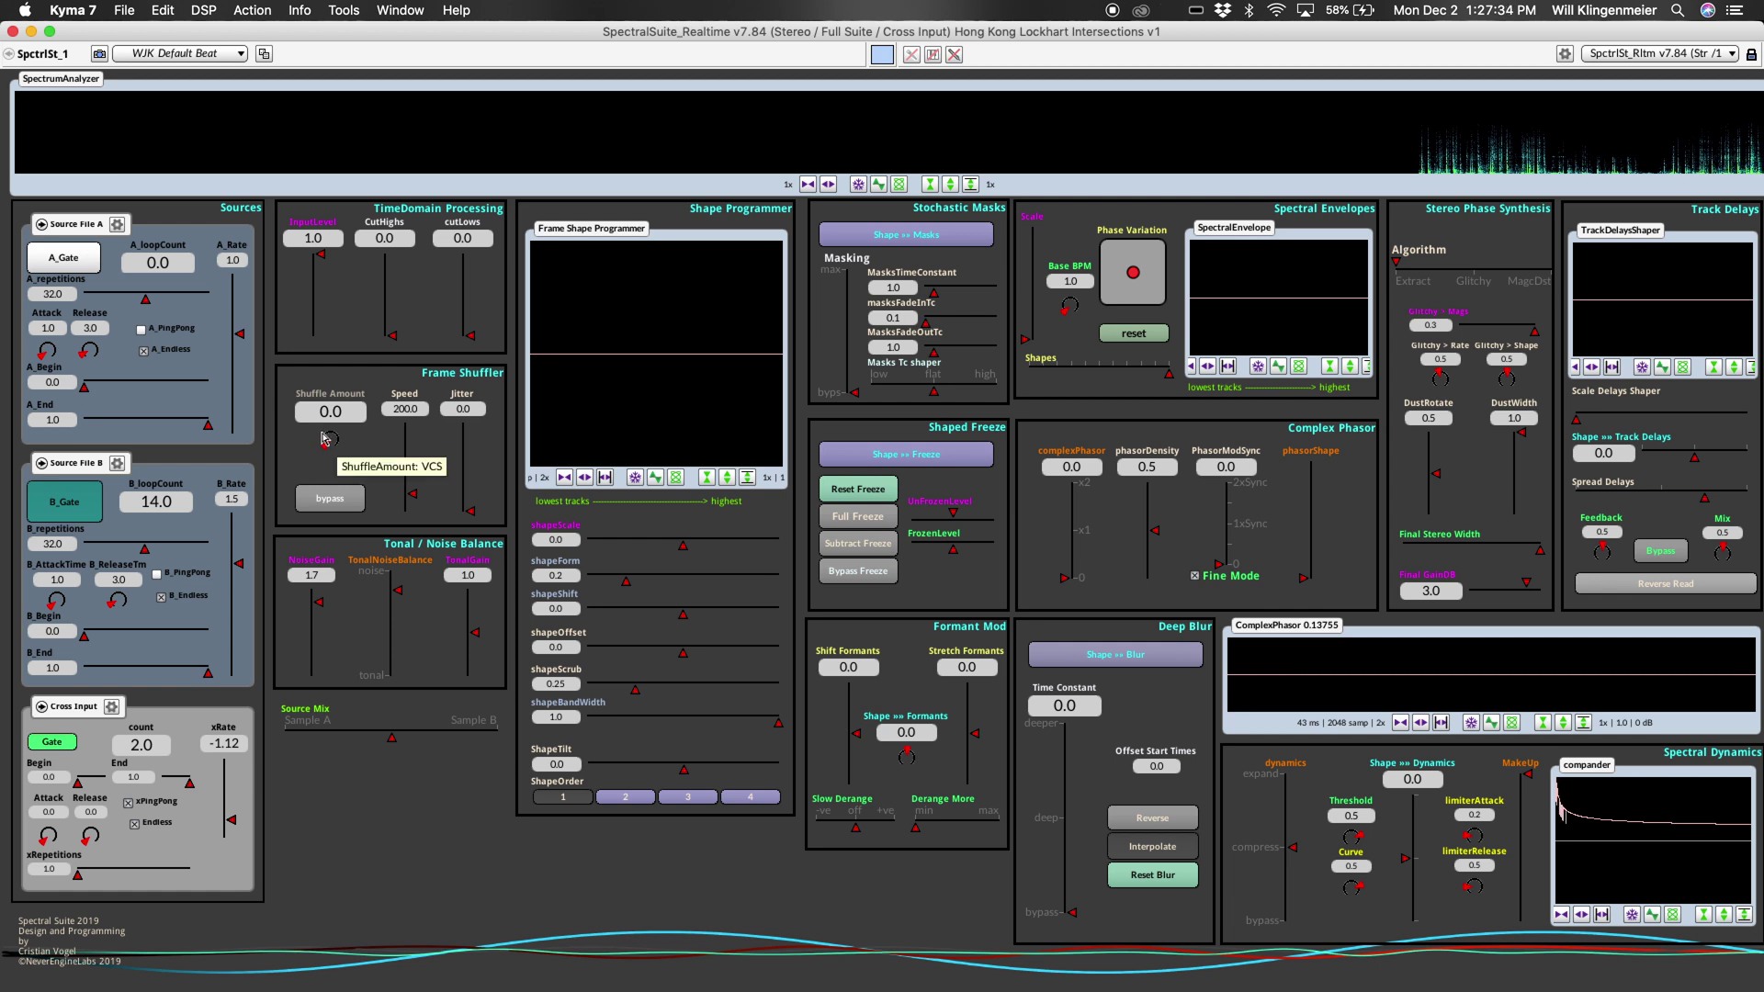
left_click_drag(325, 443, 328, 442)
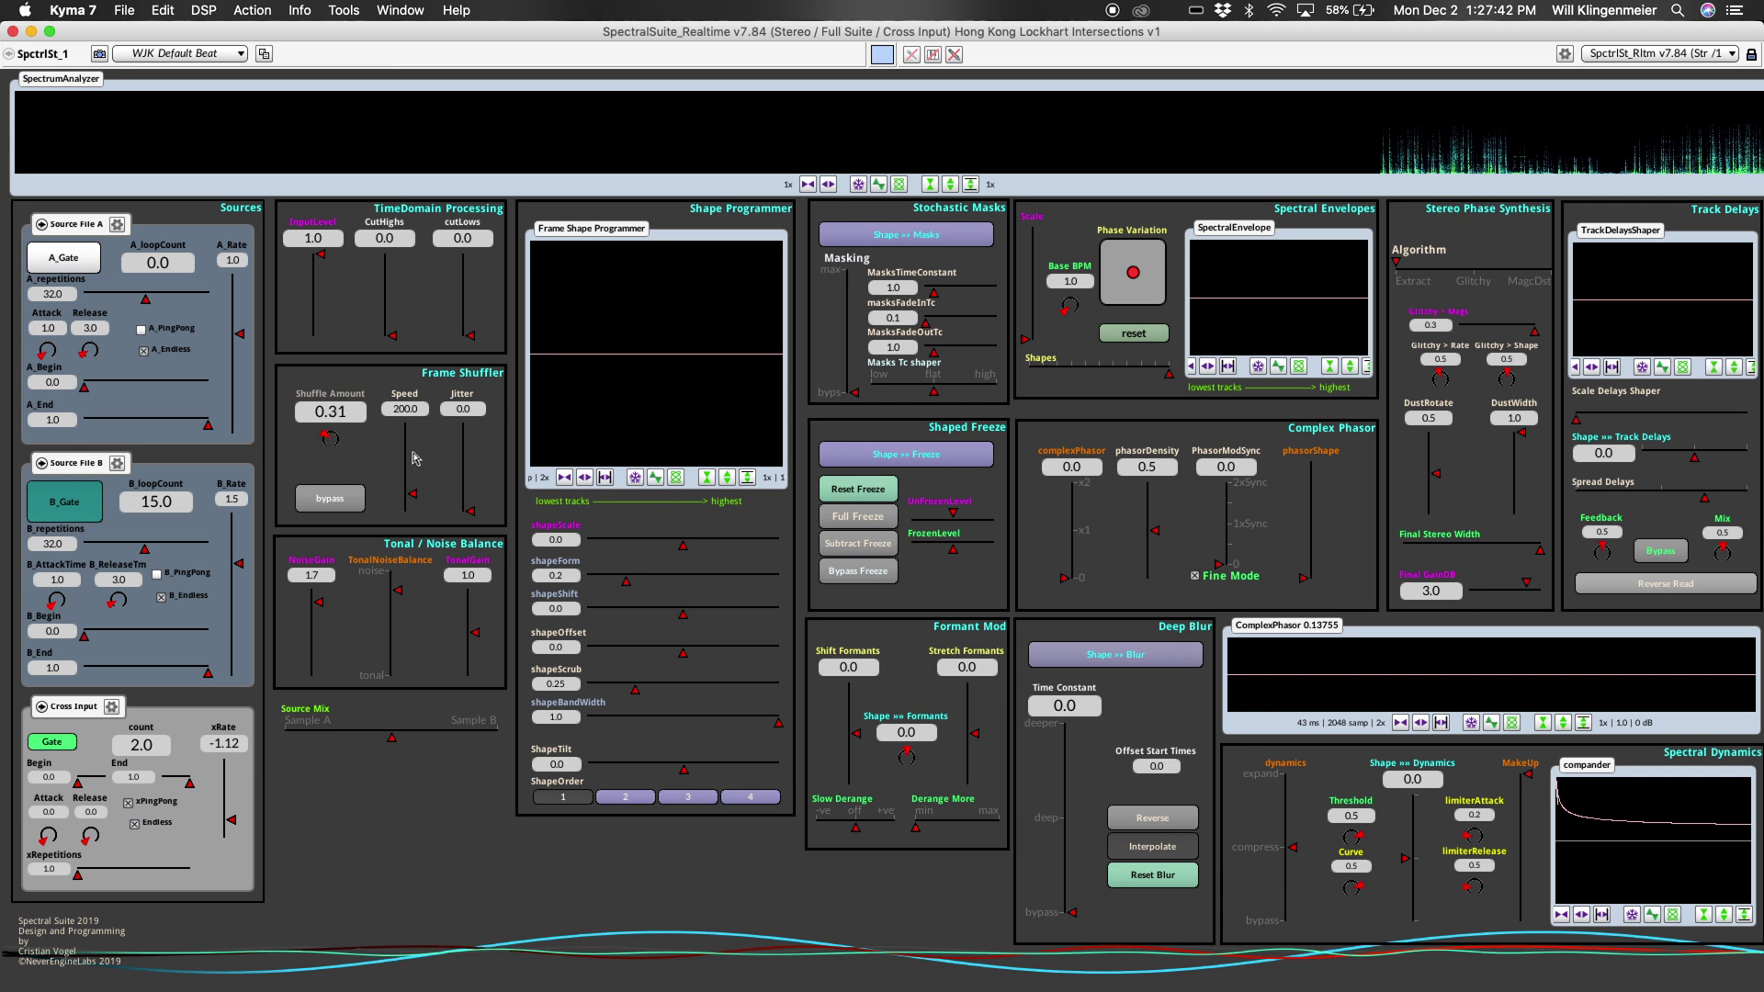
left_click_drag(463, 473, 464, 467)
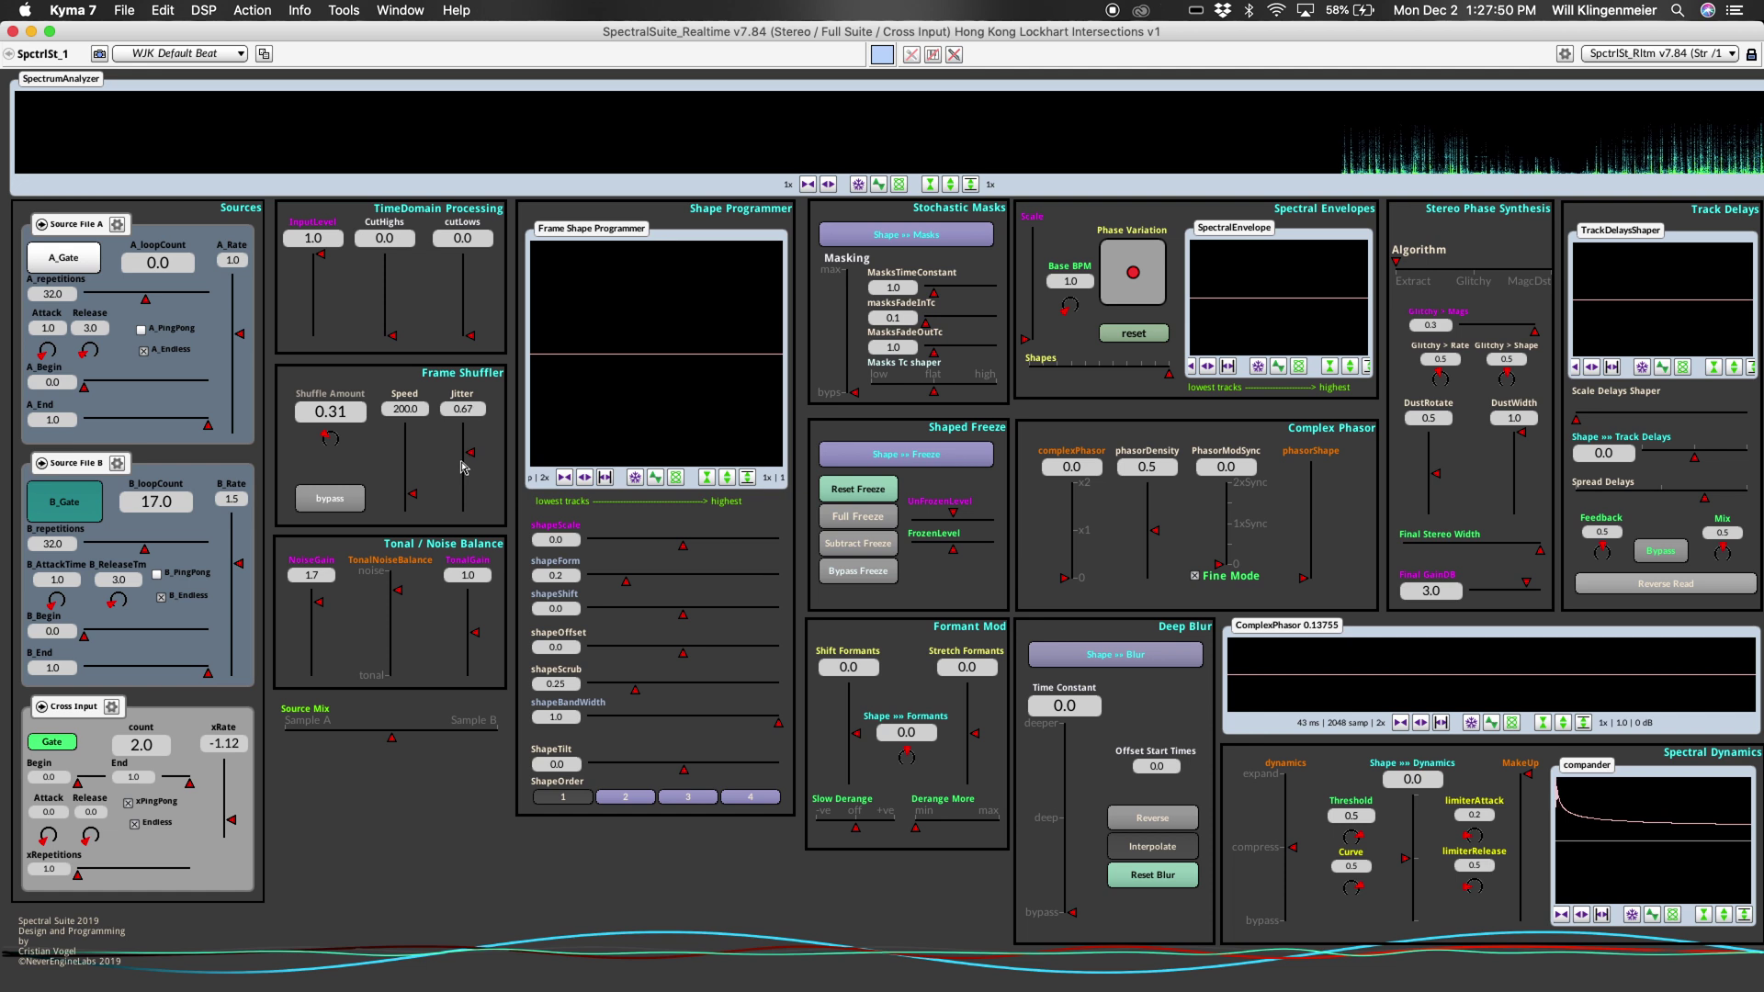
left_click_drag(695, 541, 714, 553)
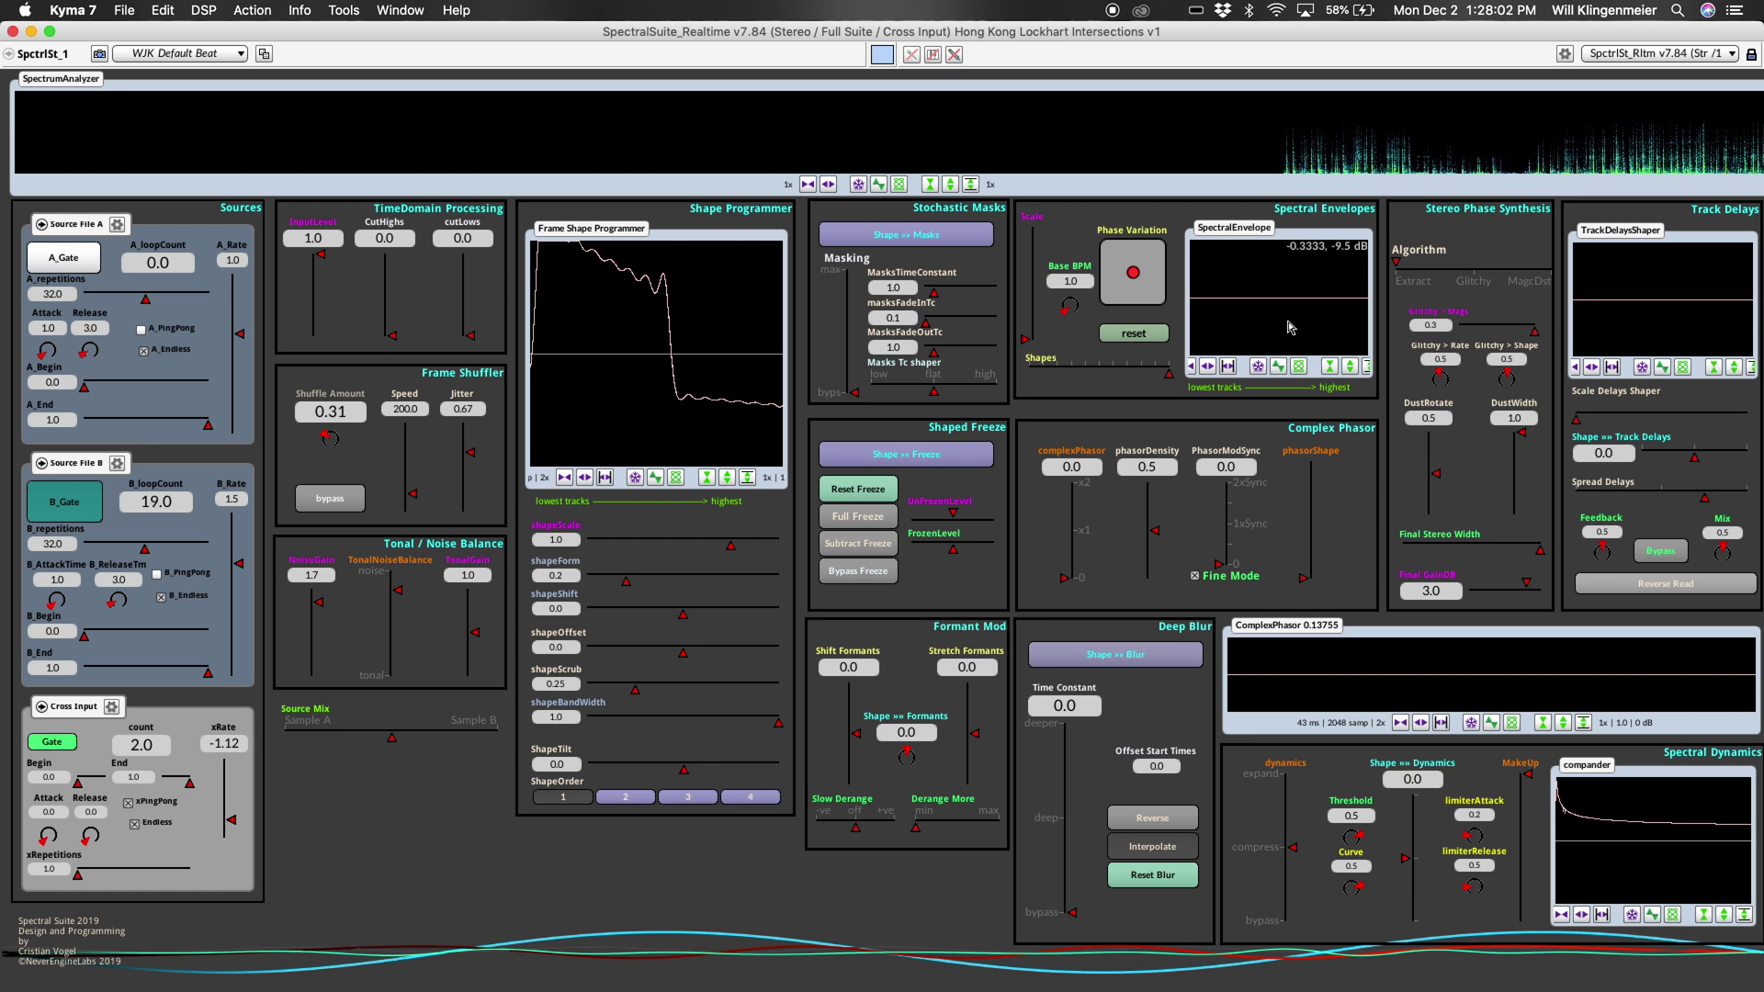
Step: Nudge the Stereo Phase Synthesis Algorithm slightly and lower Cross Input xRate to -1.28
left_click(1421, 272)
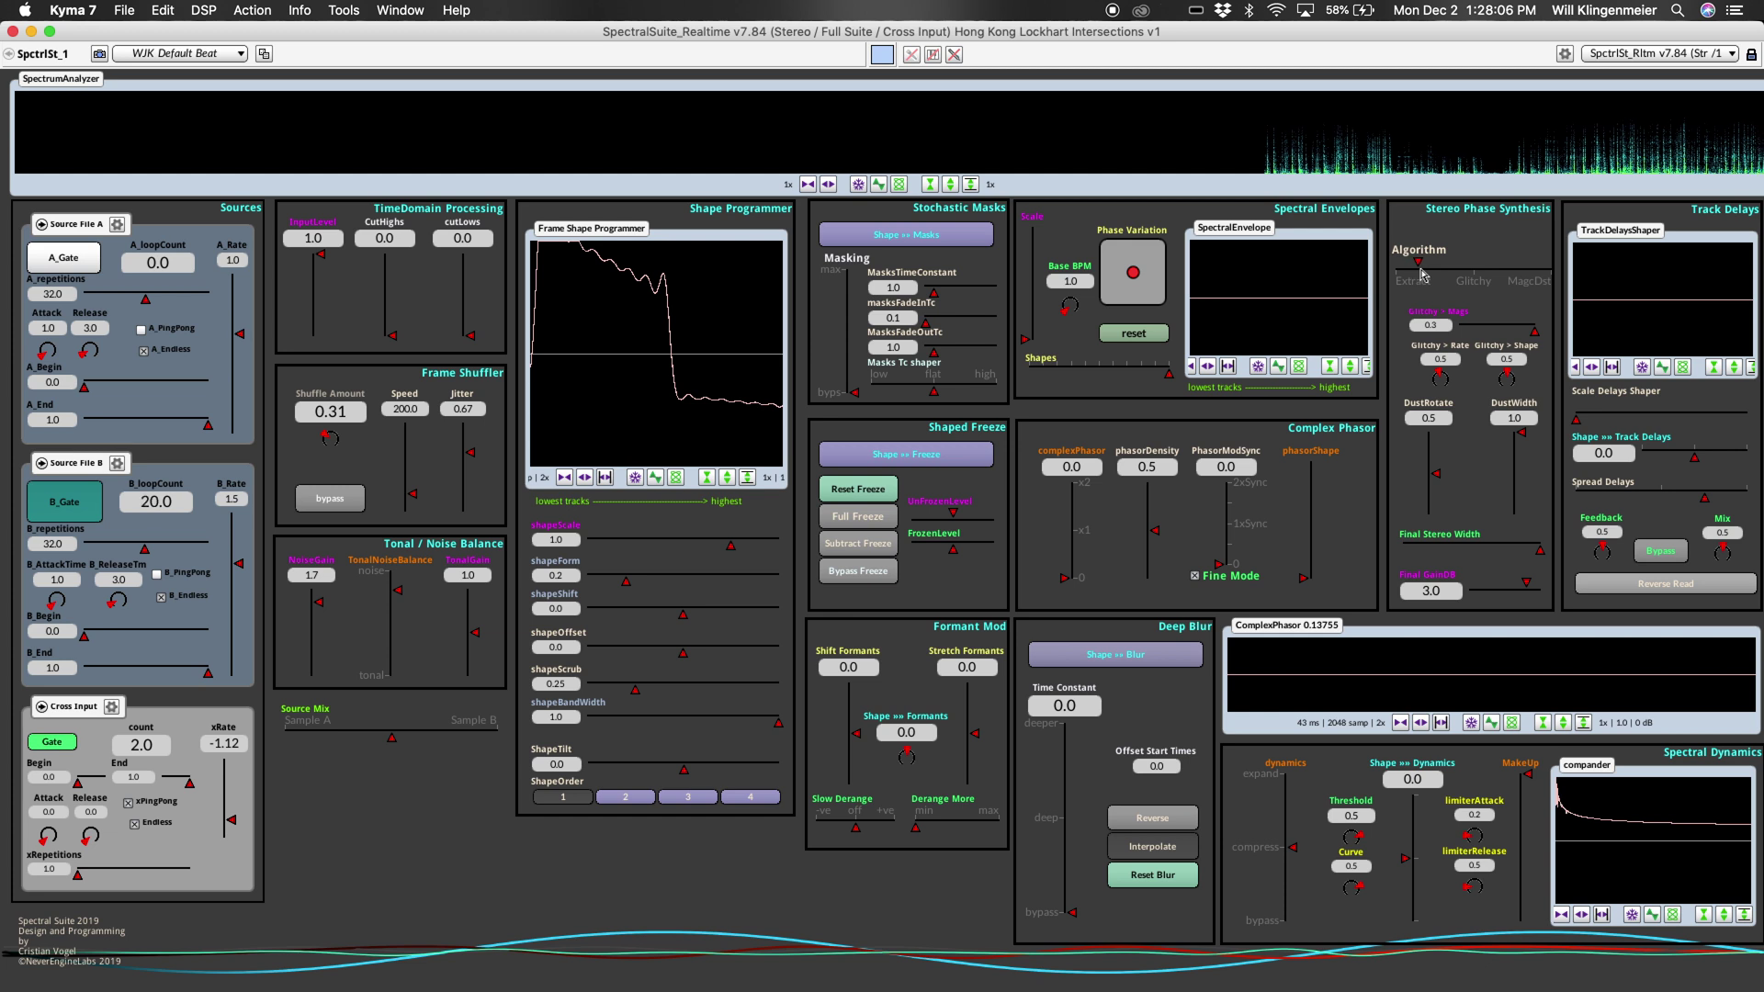
left_click_drag(1422, 272, 1424, 274)
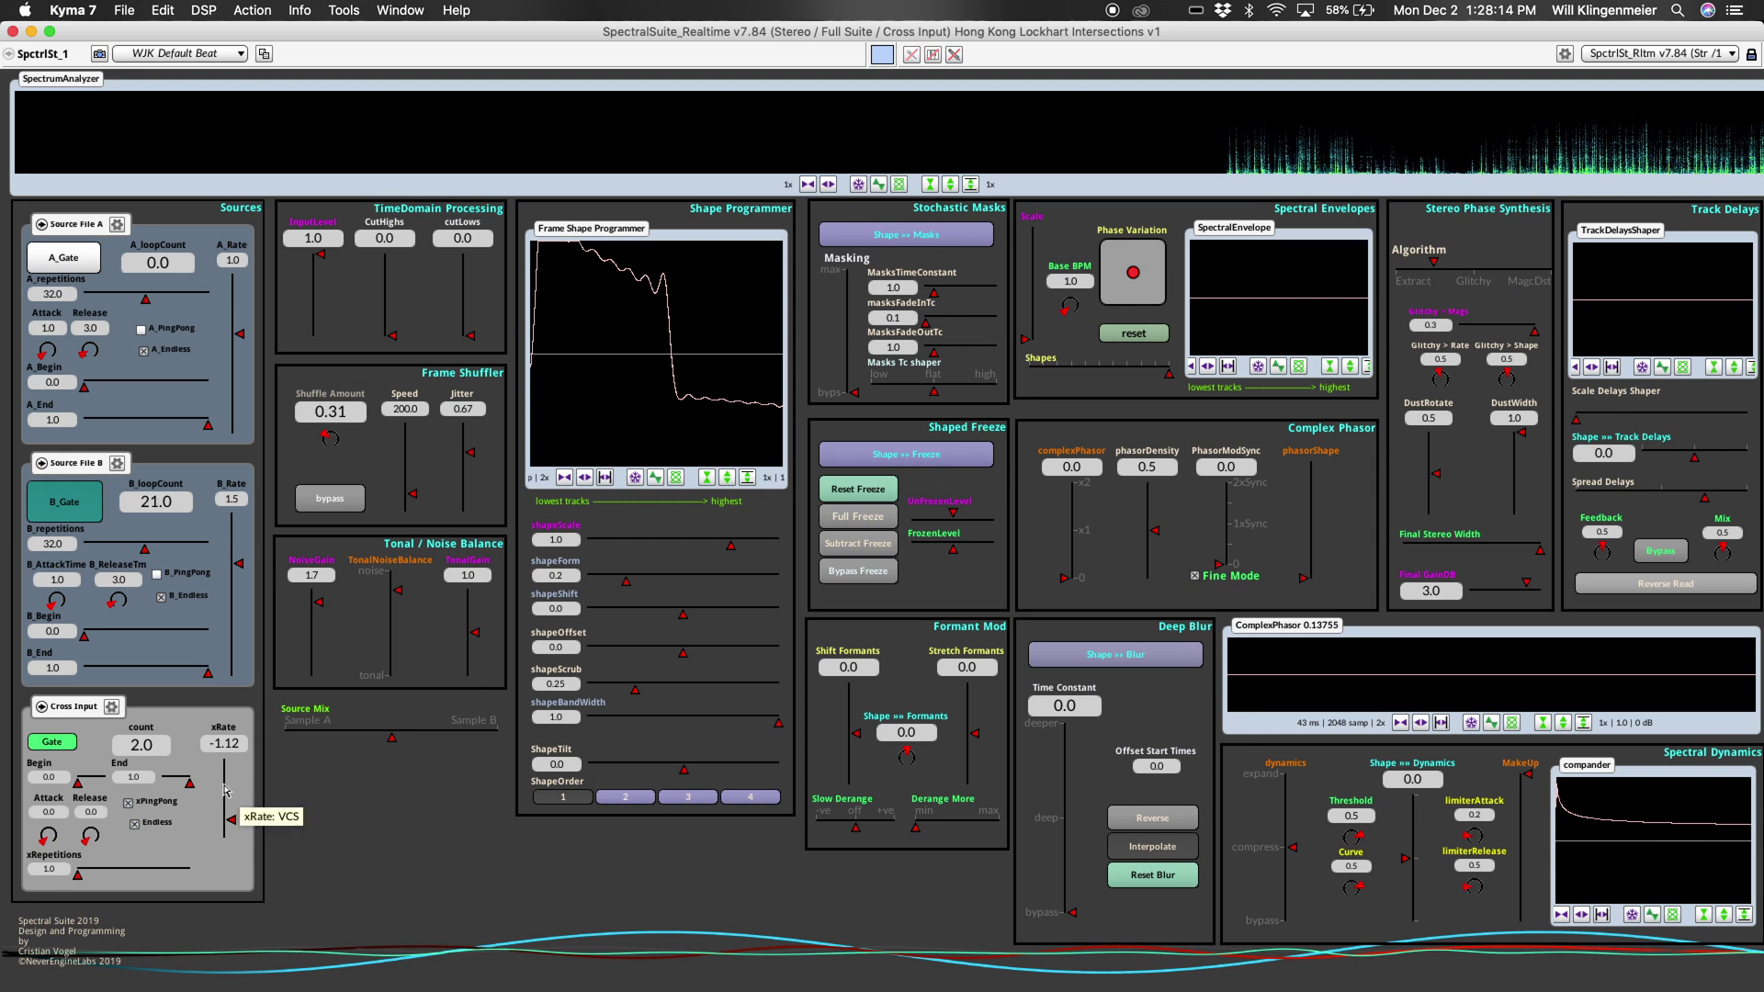
scroll(226, 792, "down", 1)
scroll(226, 792, "down", 1)
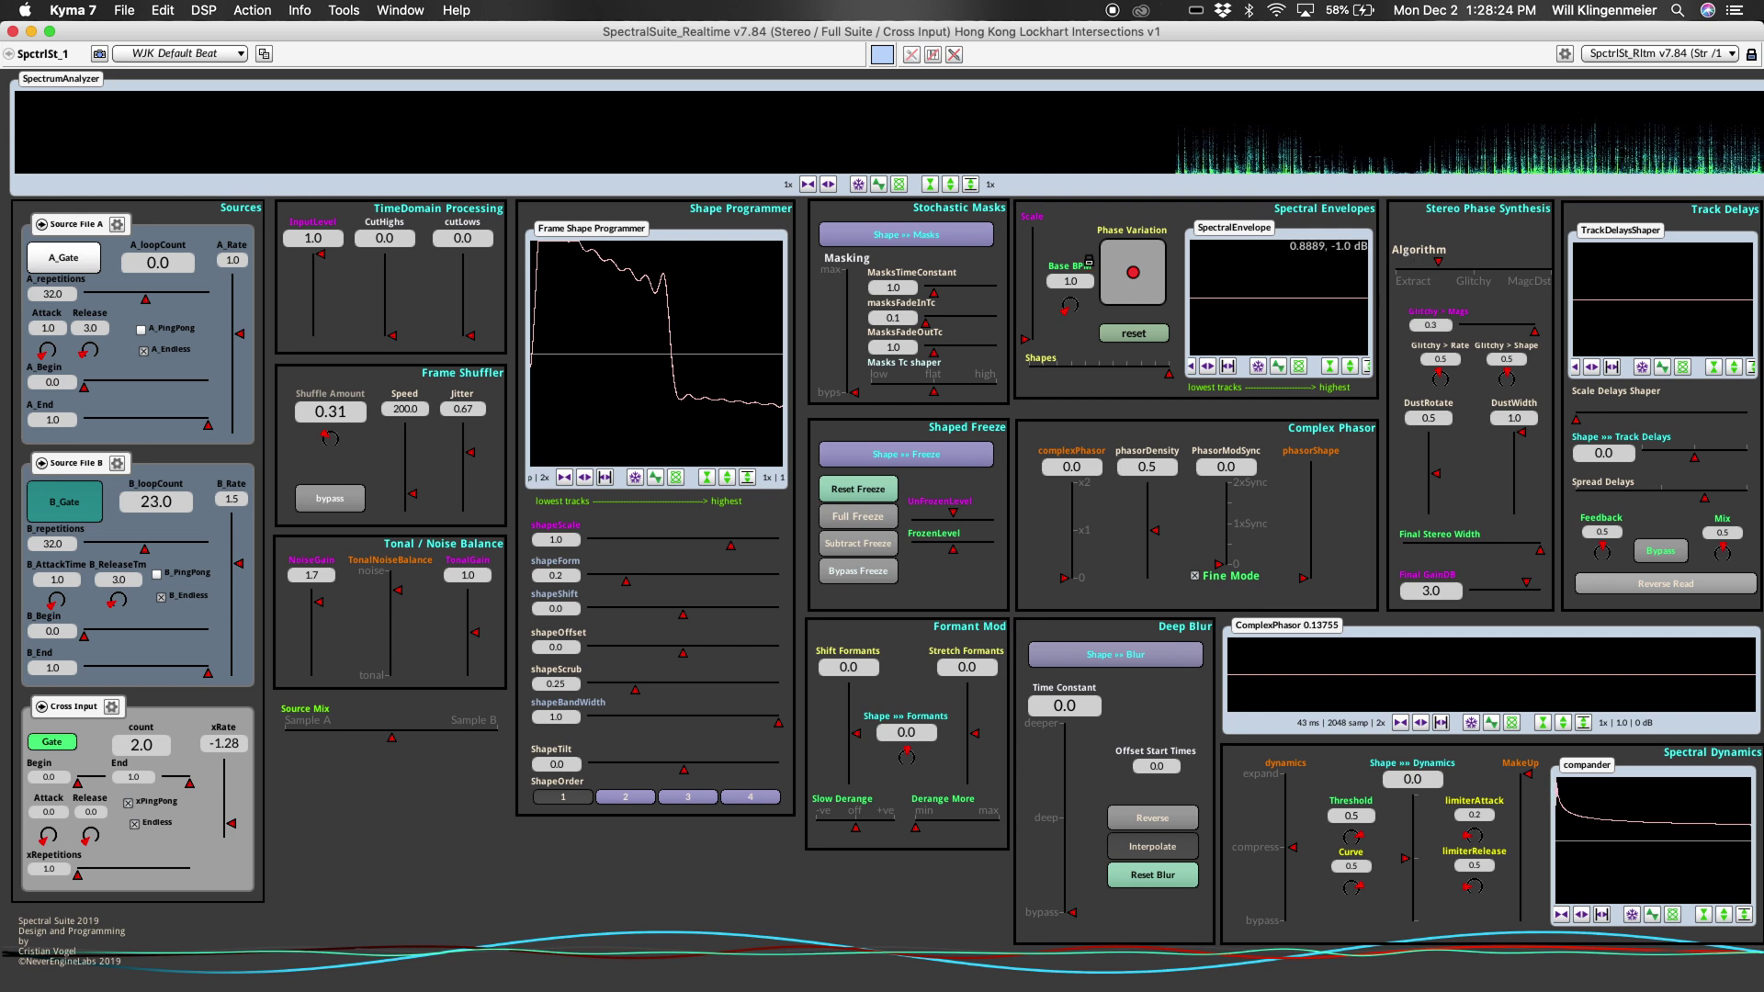
Step: Raise the Spectral Envelopes Scale, trigger a Phase Variation, and set Base BPM to 7.0
left_click(1031, 268)
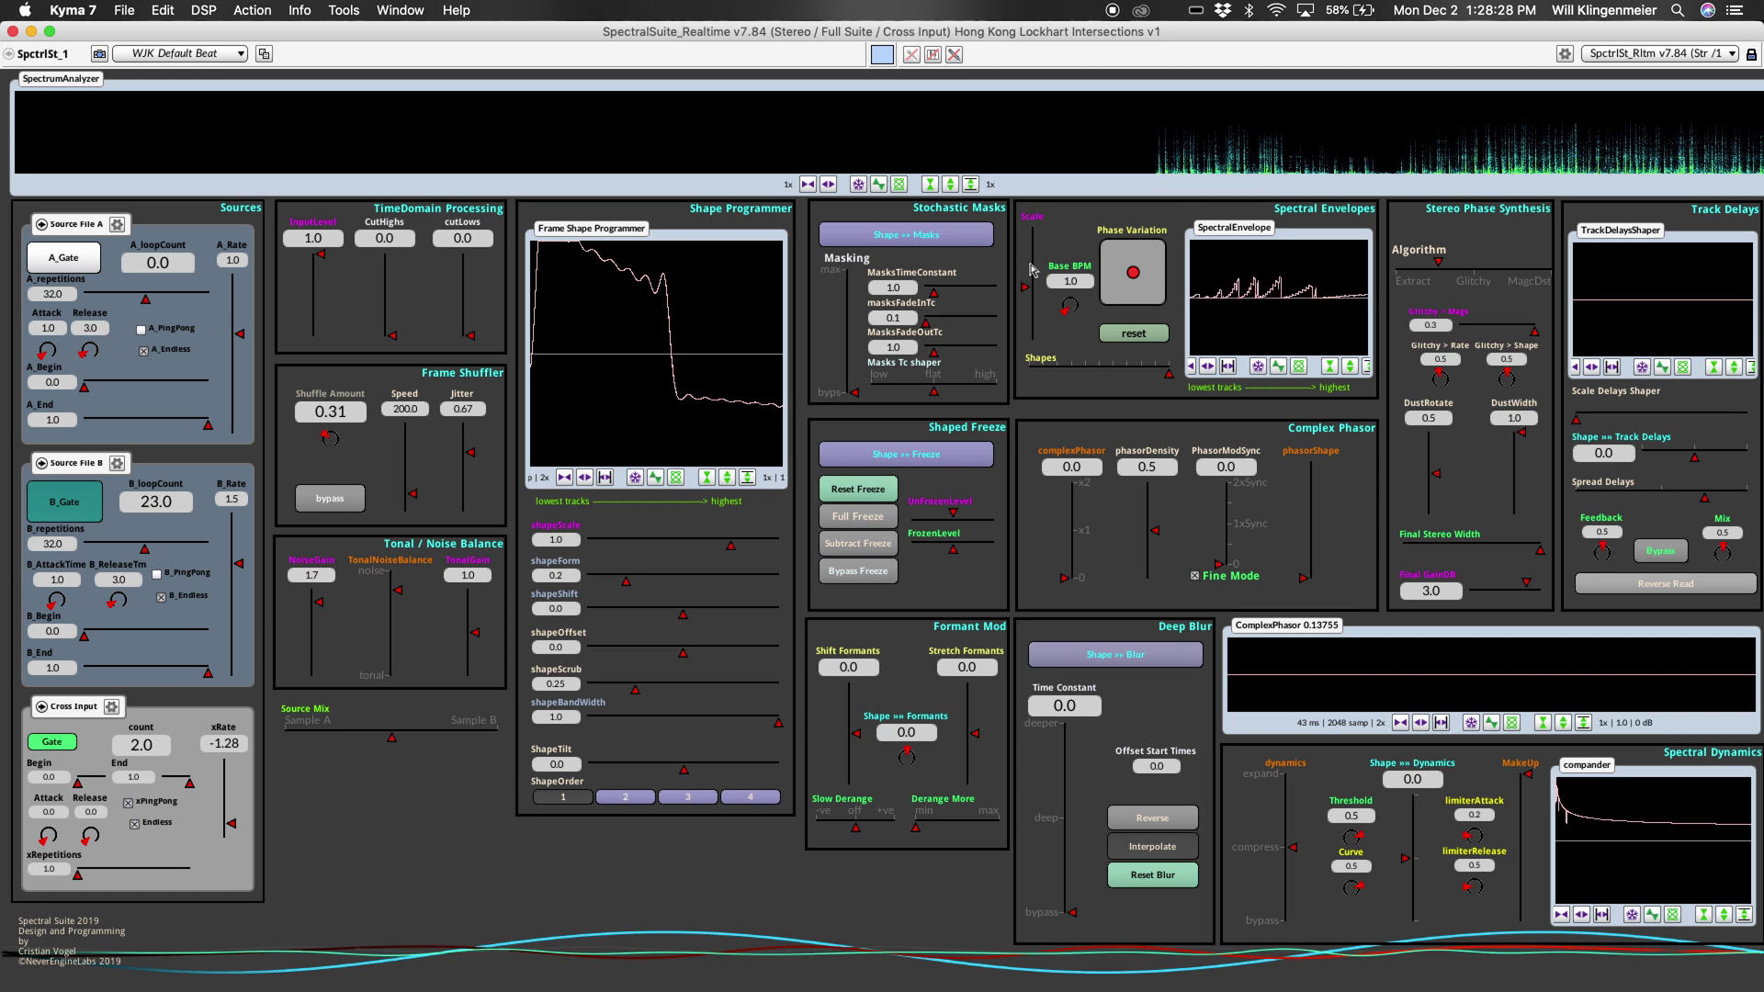
left_click(1031, 270)
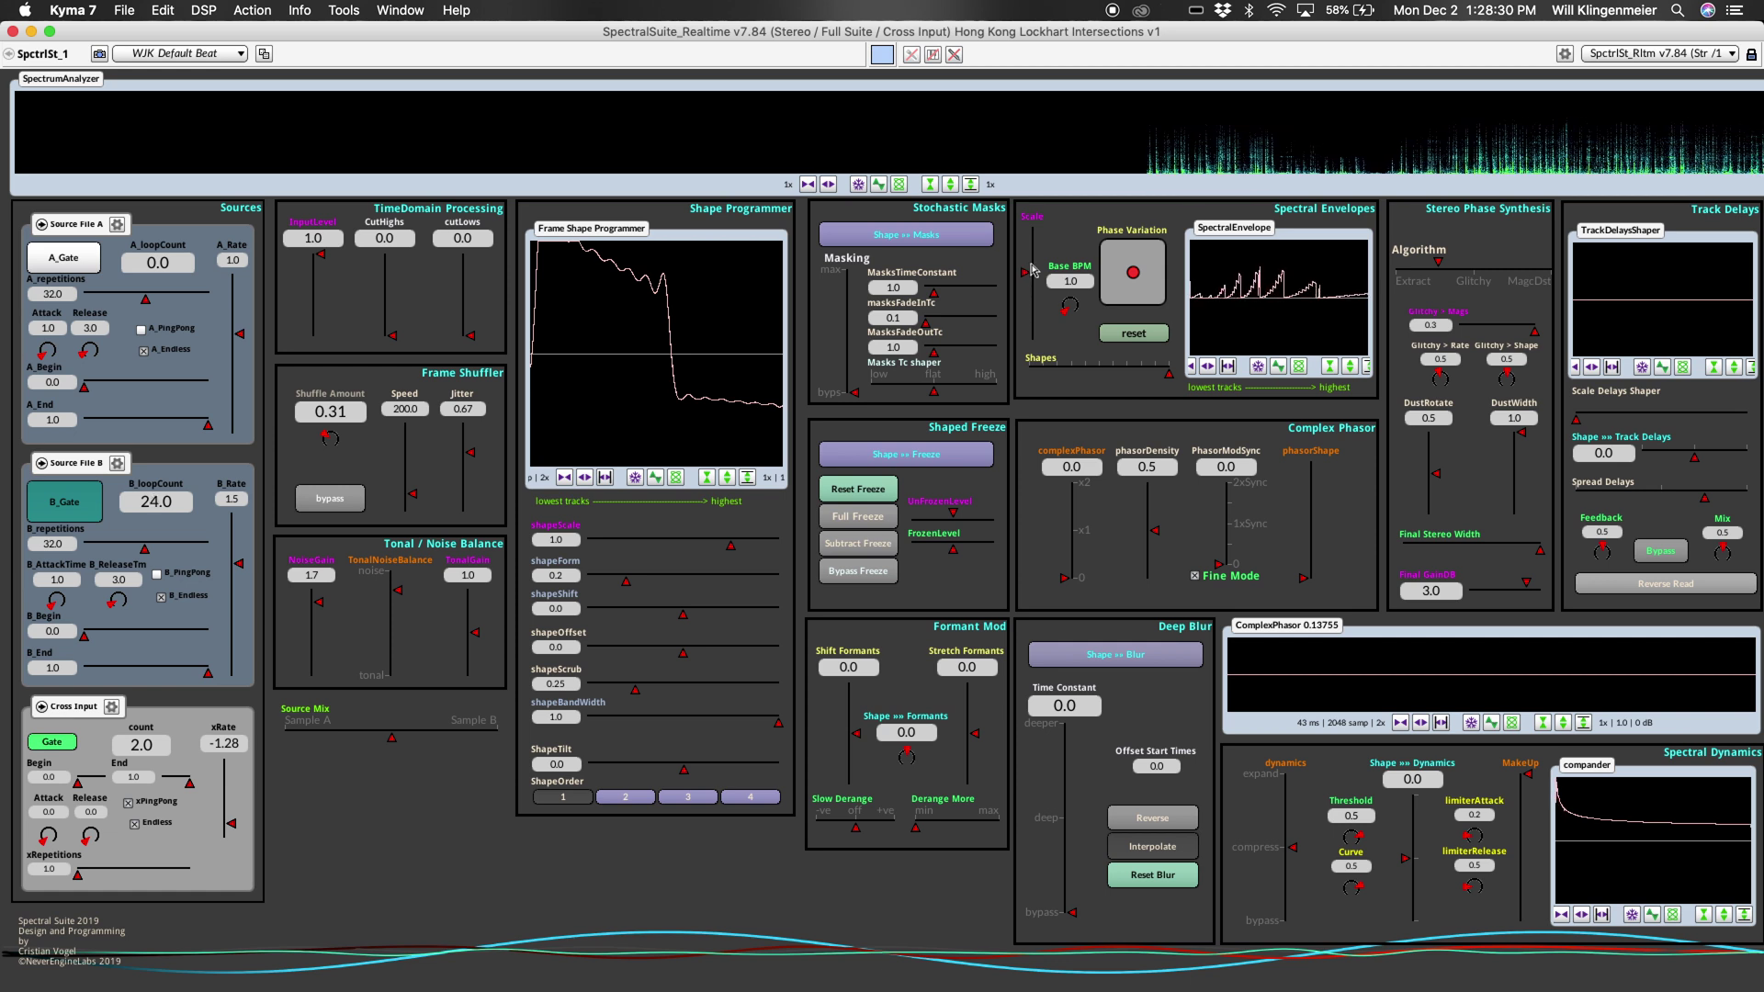
left_click(1137, 266)
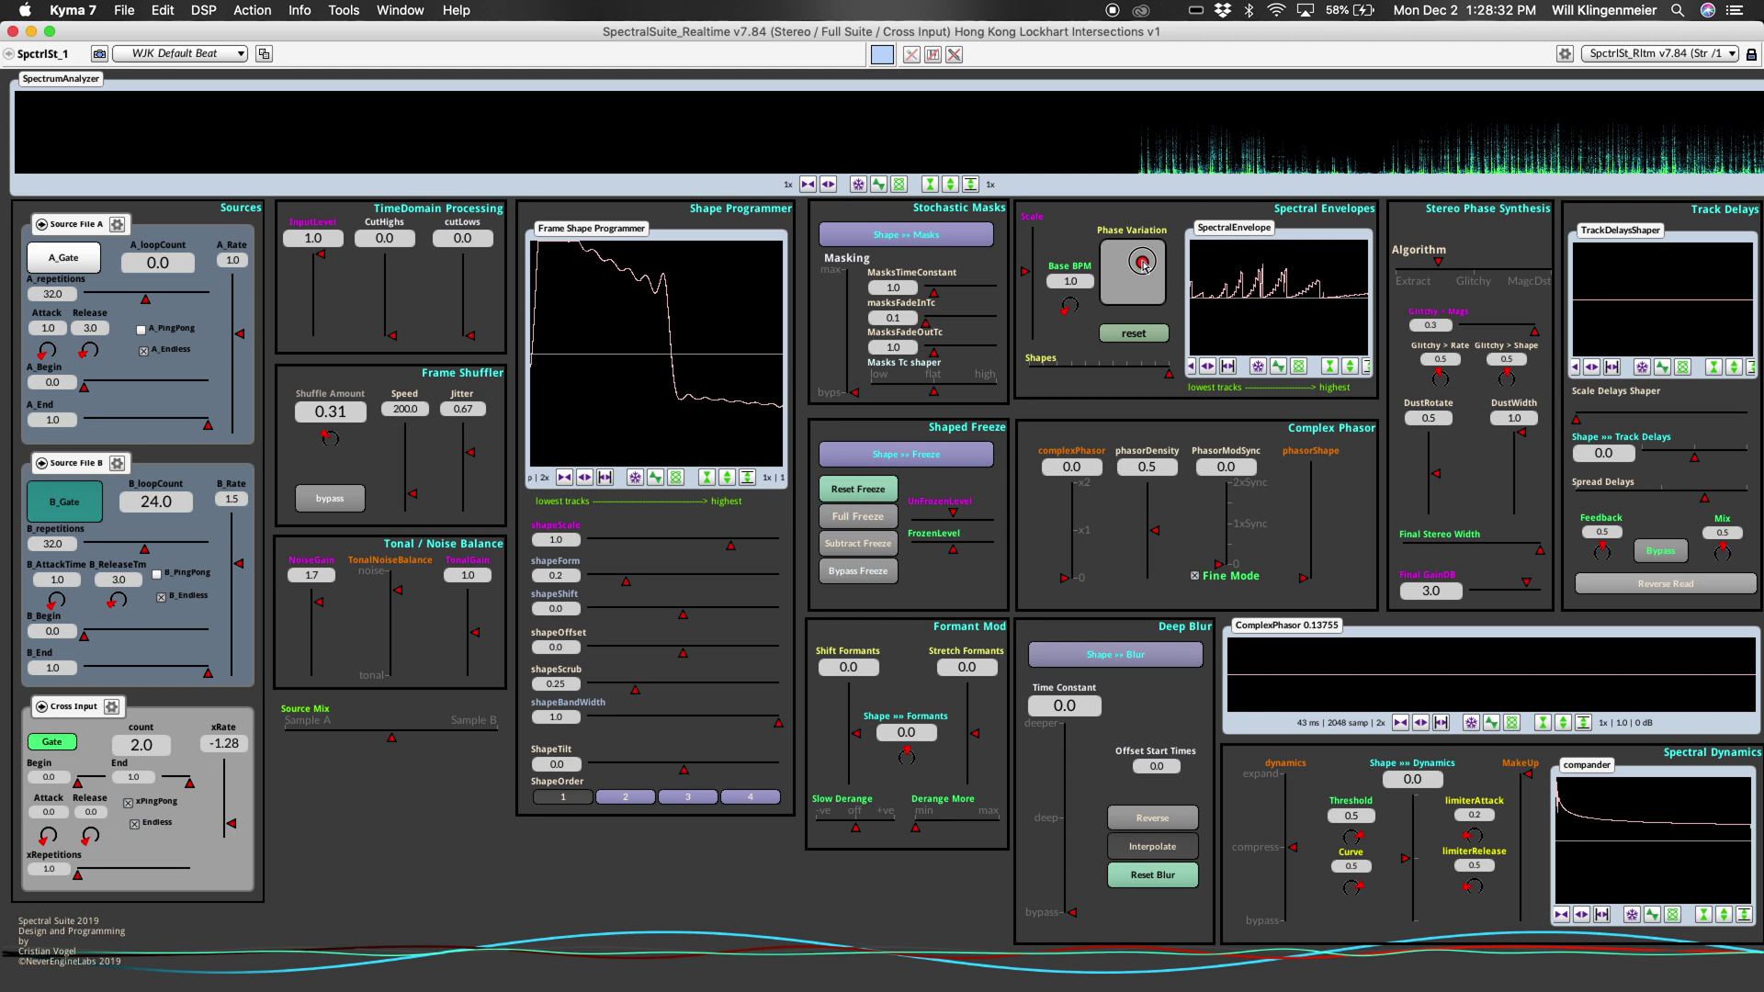
left_click(1143, 333)
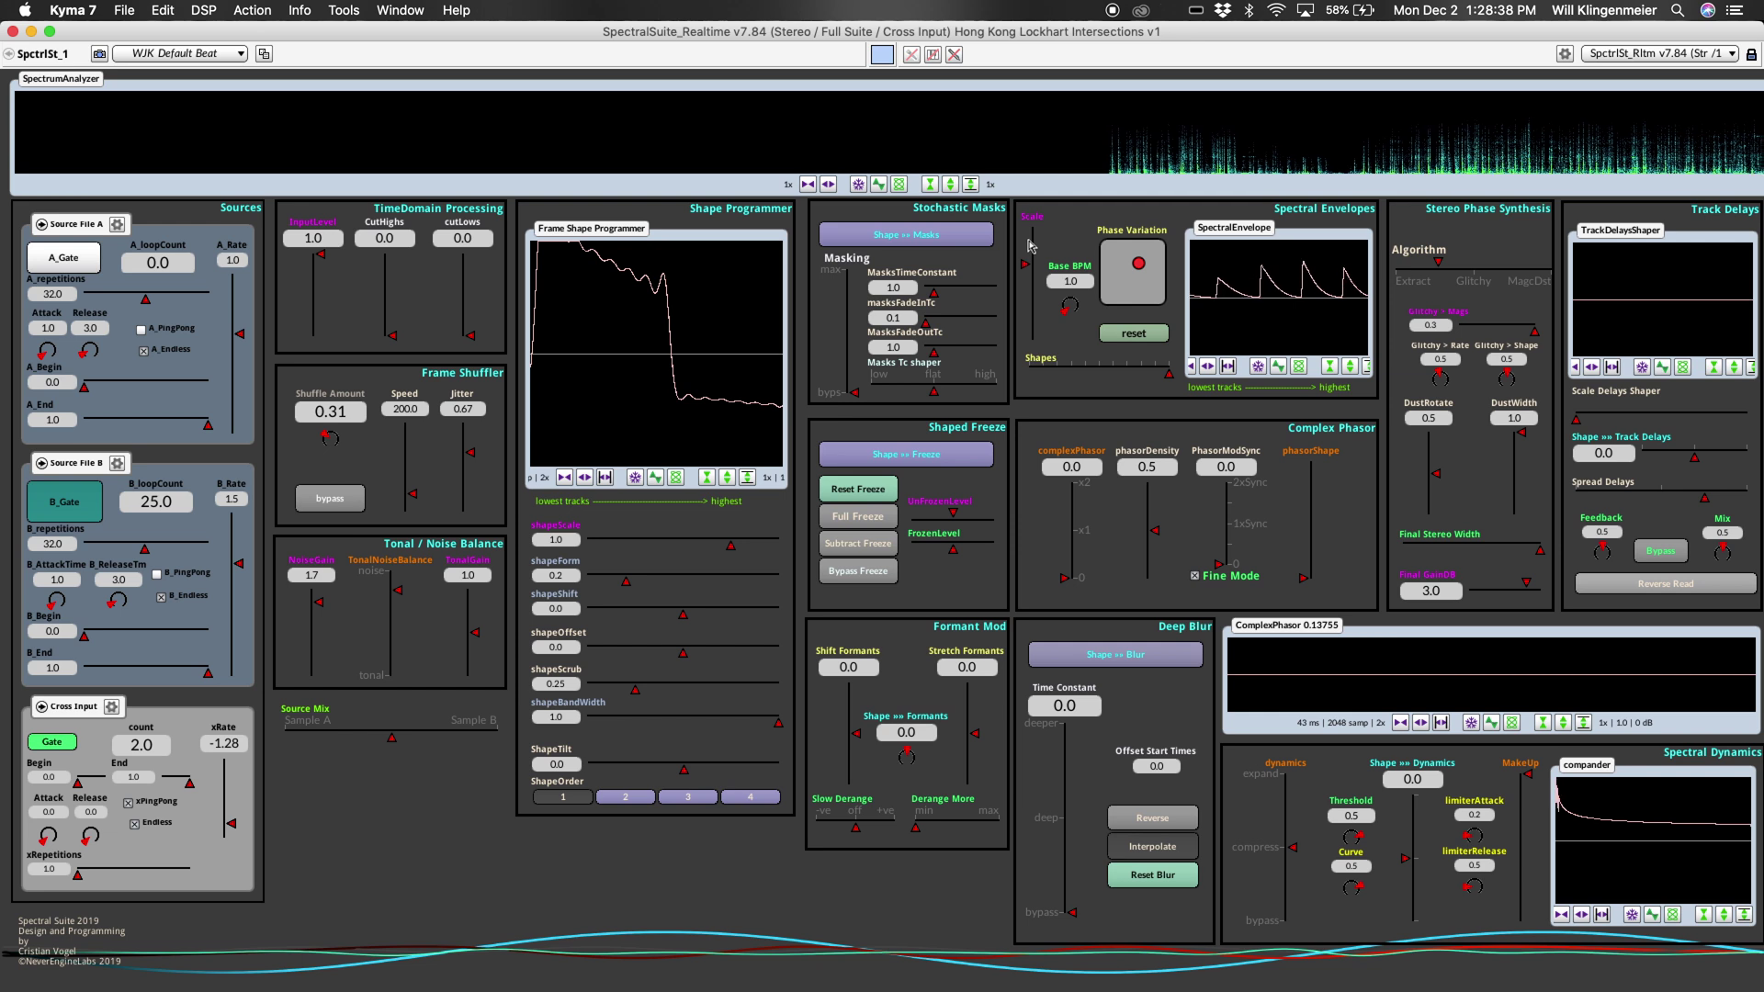
left_click_drag(1066, 302, 1070, 292)
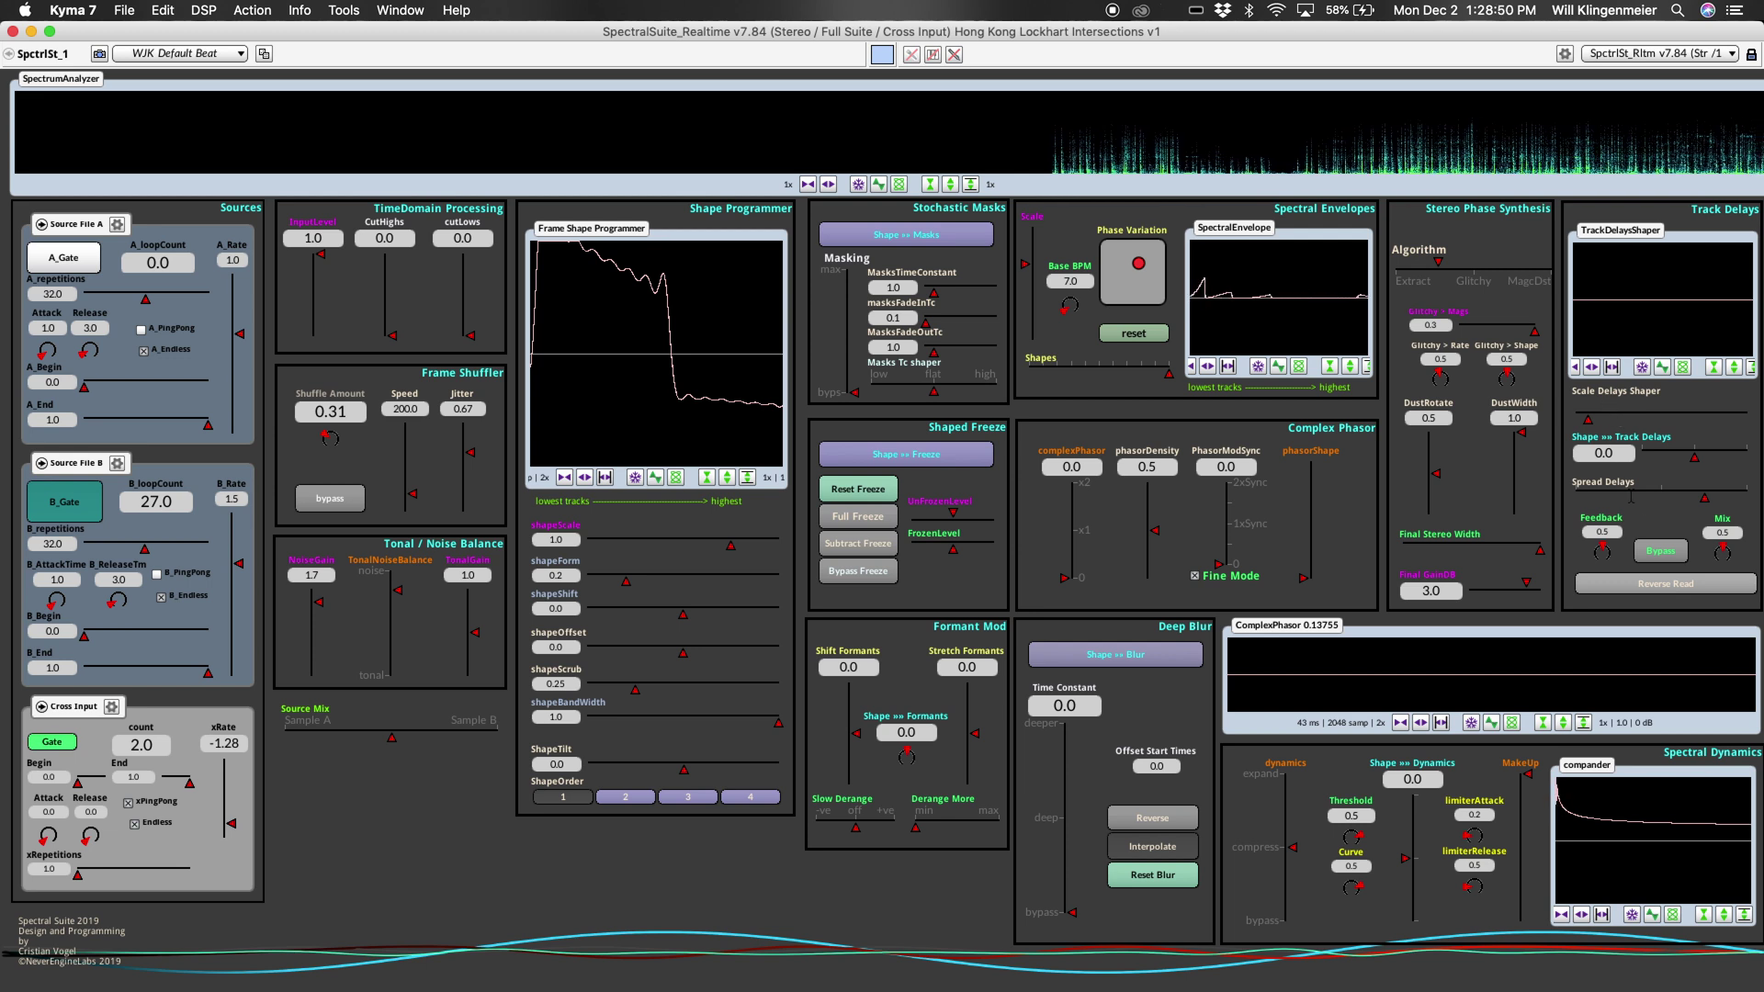
Step: Lower the track delay feedback and mix, and start cutting the high frequencies
left_click_drag(1600, 551, 1600, 554)
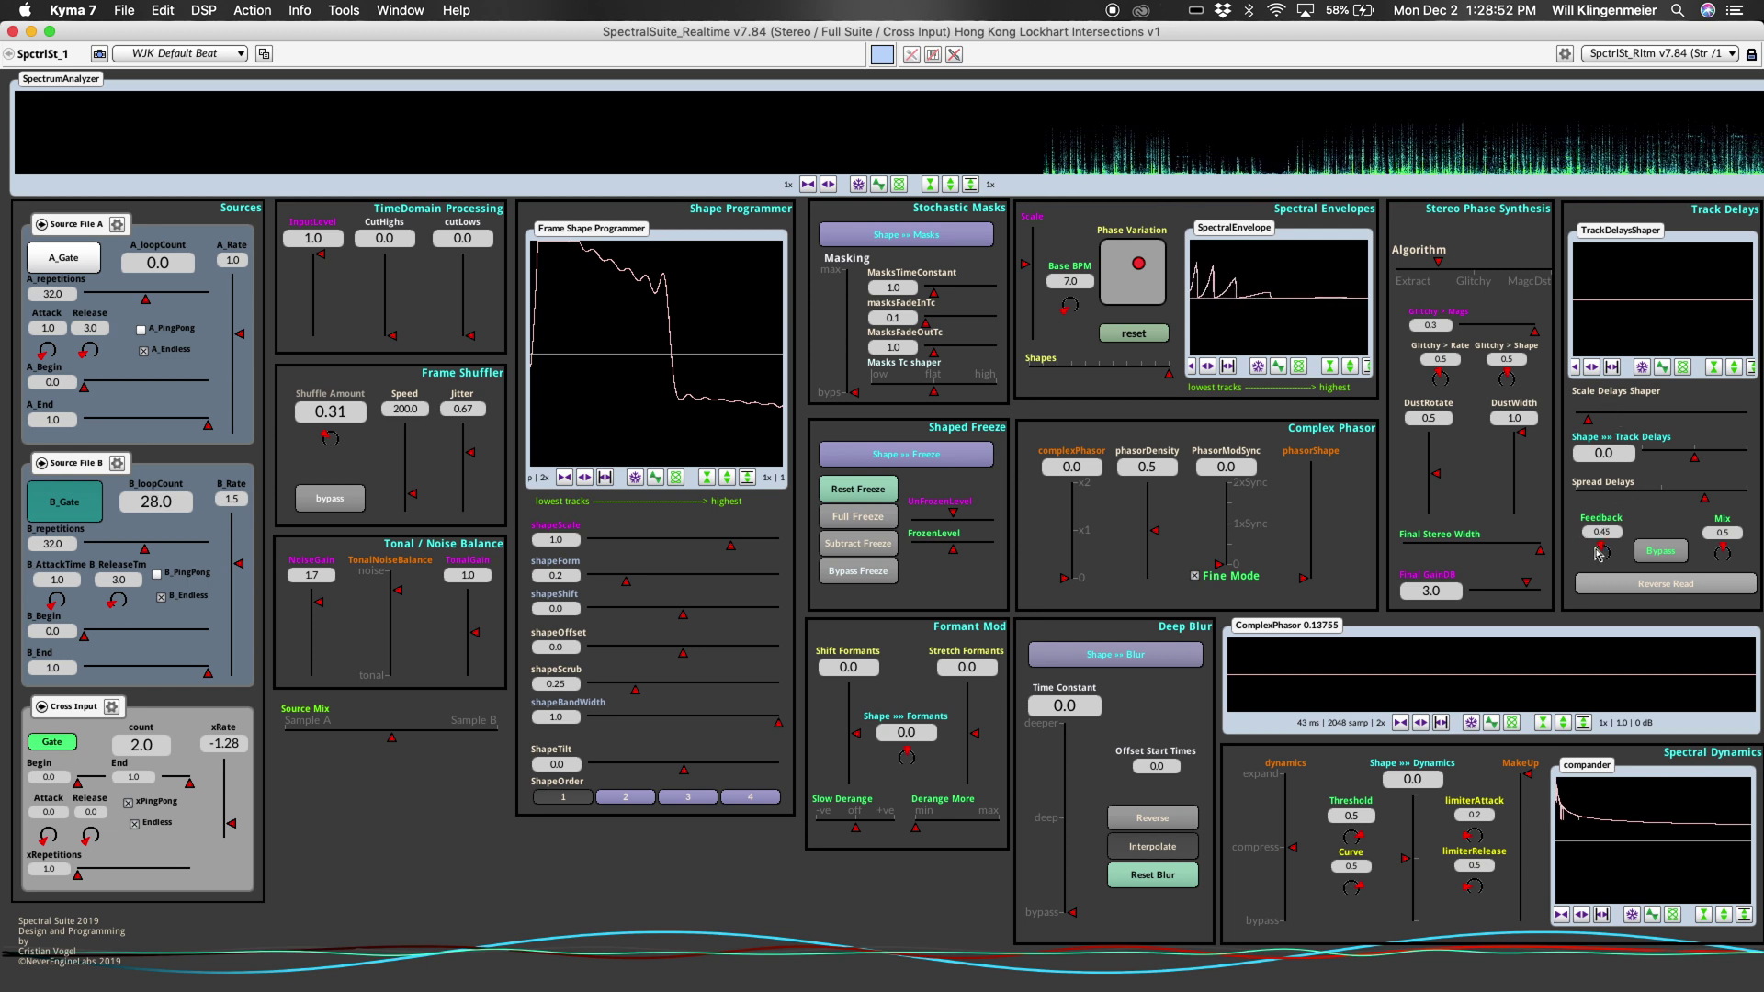
left_click_drag(1600, 554, 1599, 556)
left_click_drag(1722, 552, 1721, 555)
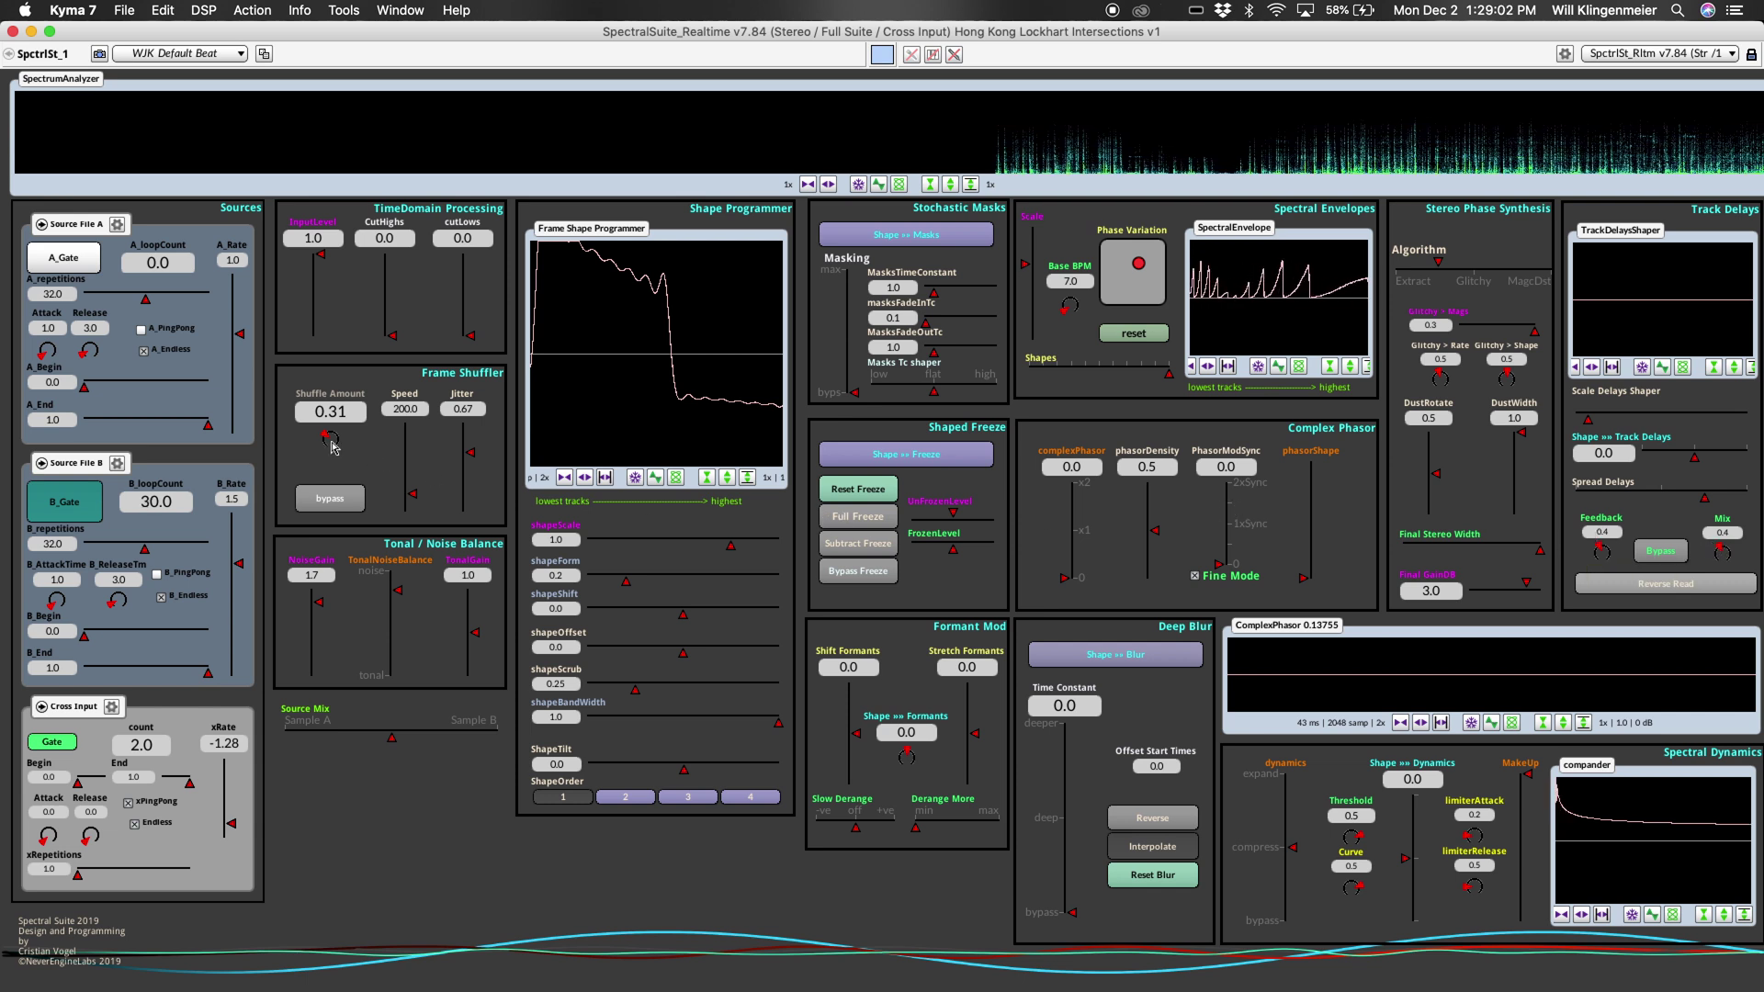
left_click_drag(385, 291, 390, 306)
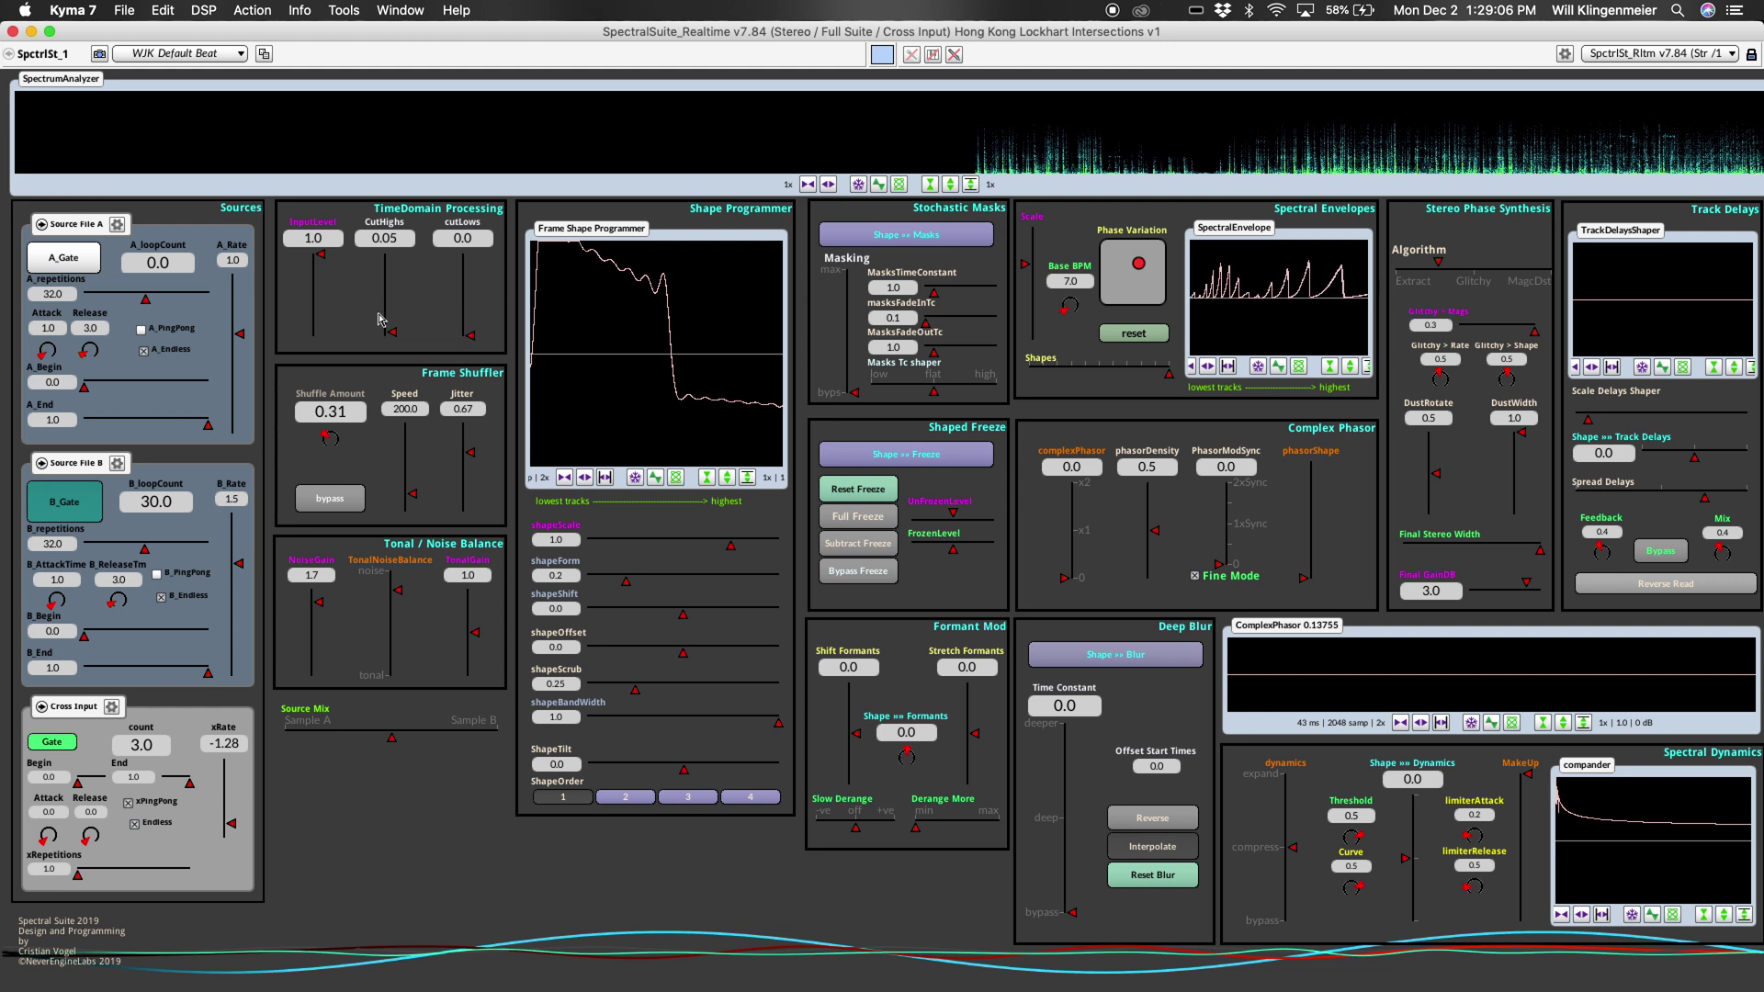
Step: Set Stretch Formants to 0.3 and Shape >> Formants to 0.22, and push Derange More higher
scroll(225, 787, "up", 2)
scroll(225, 787, "up", 2)
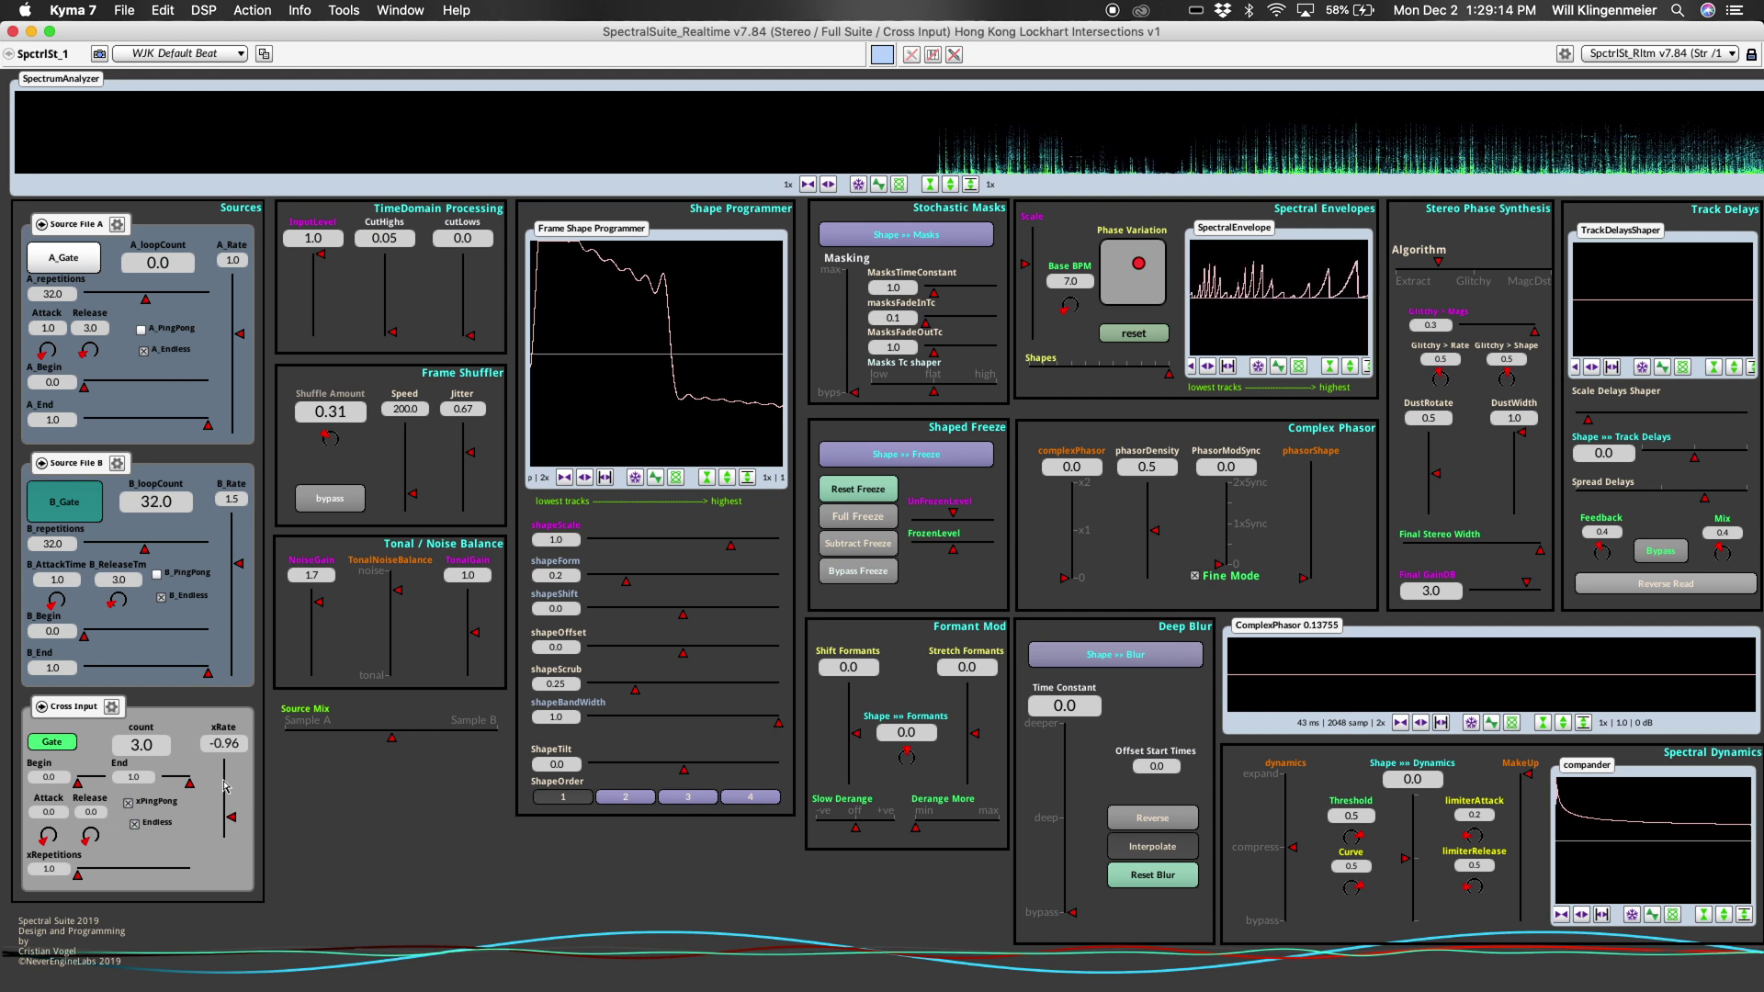
scroll(852, 724, "up", 1)
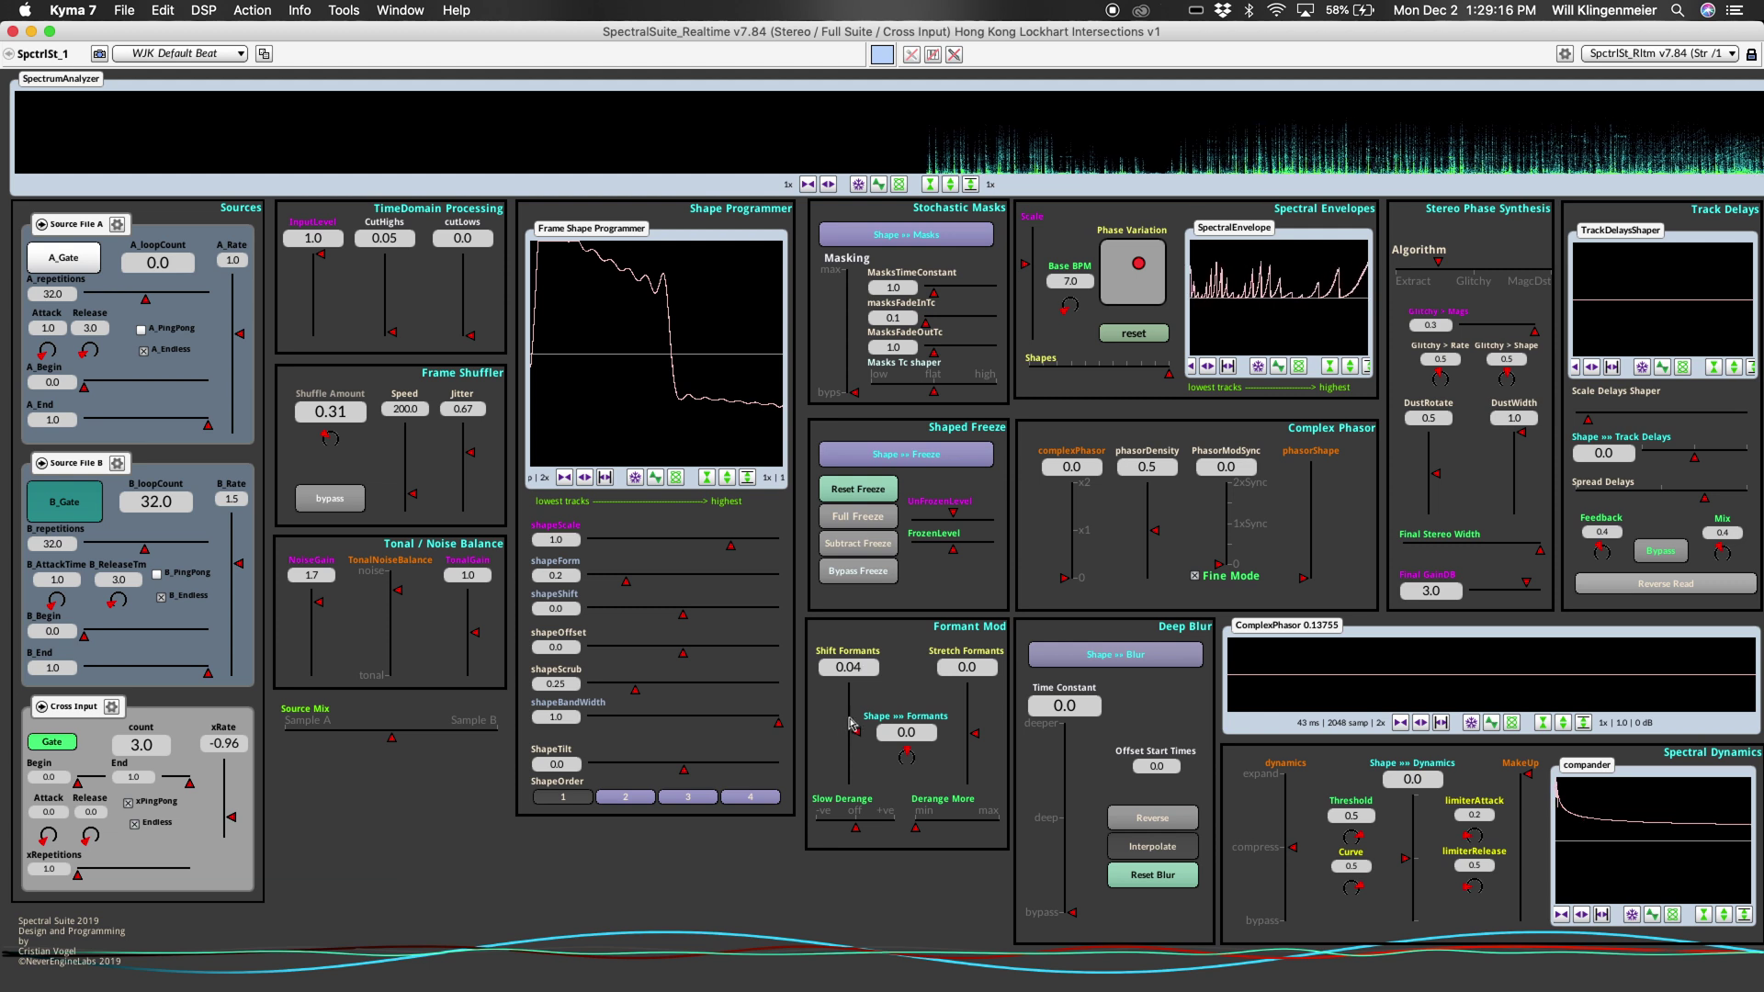
scroll(851, 724, "up", 1)
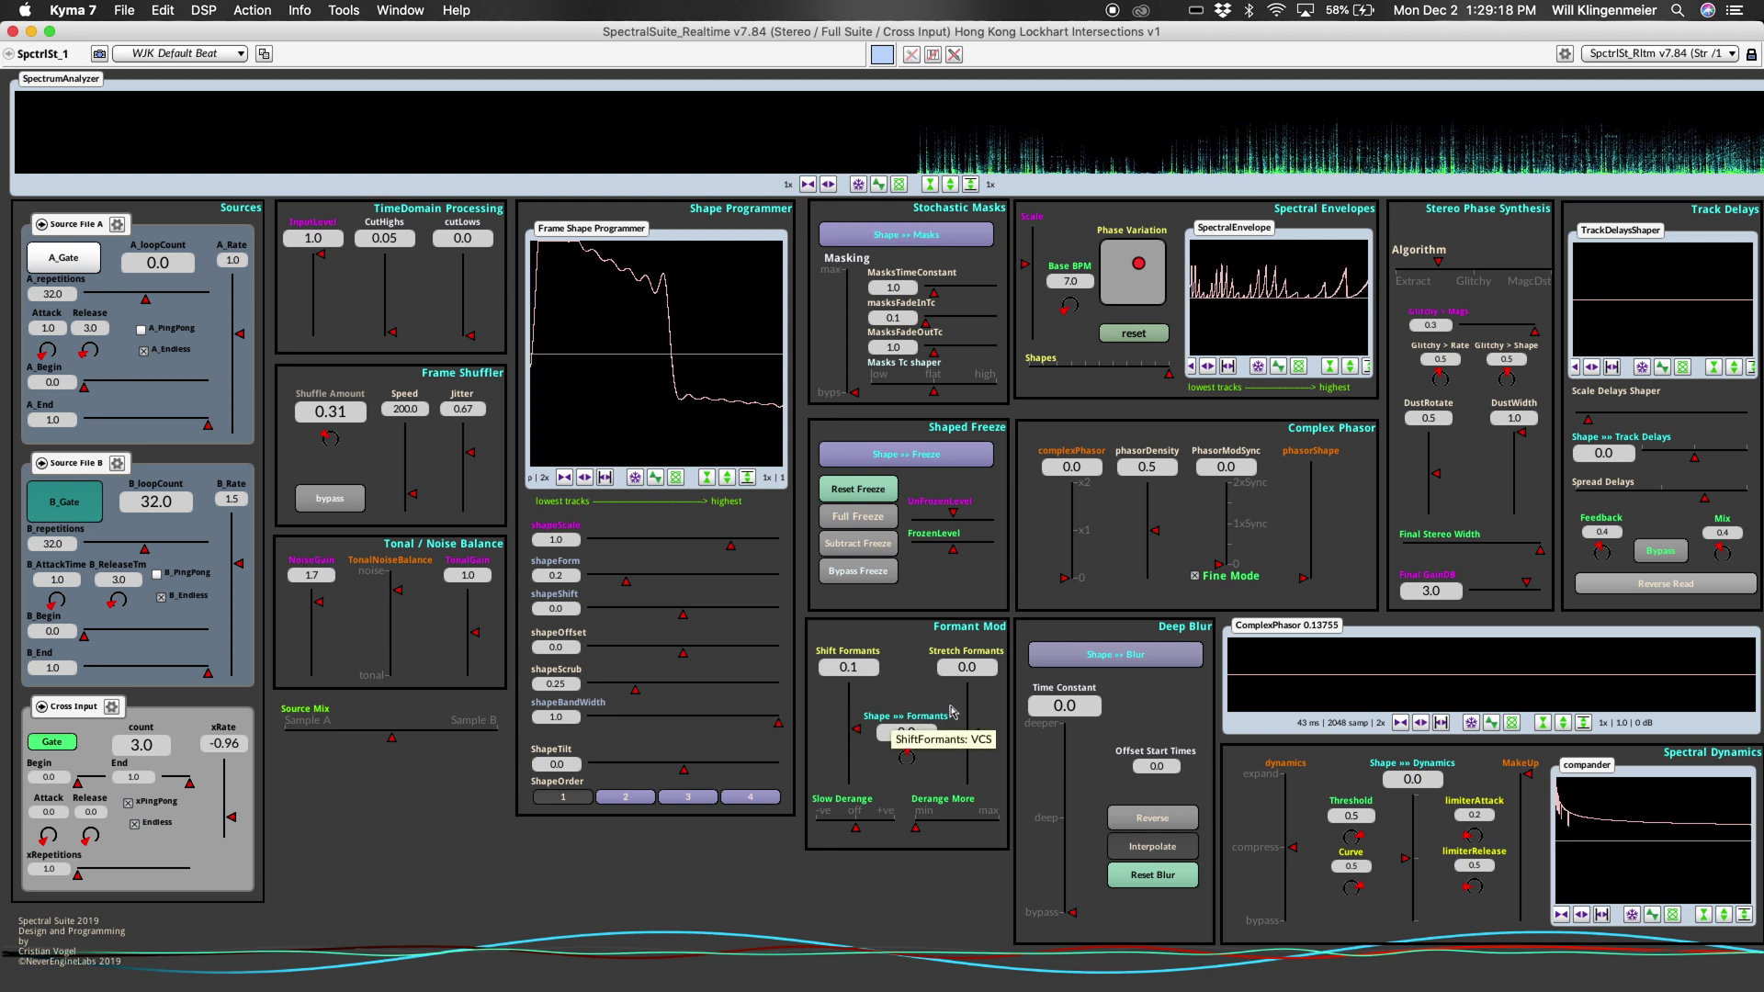
scroll(970, 709, "up", 1)
scroll(970, 709, "up", 1)
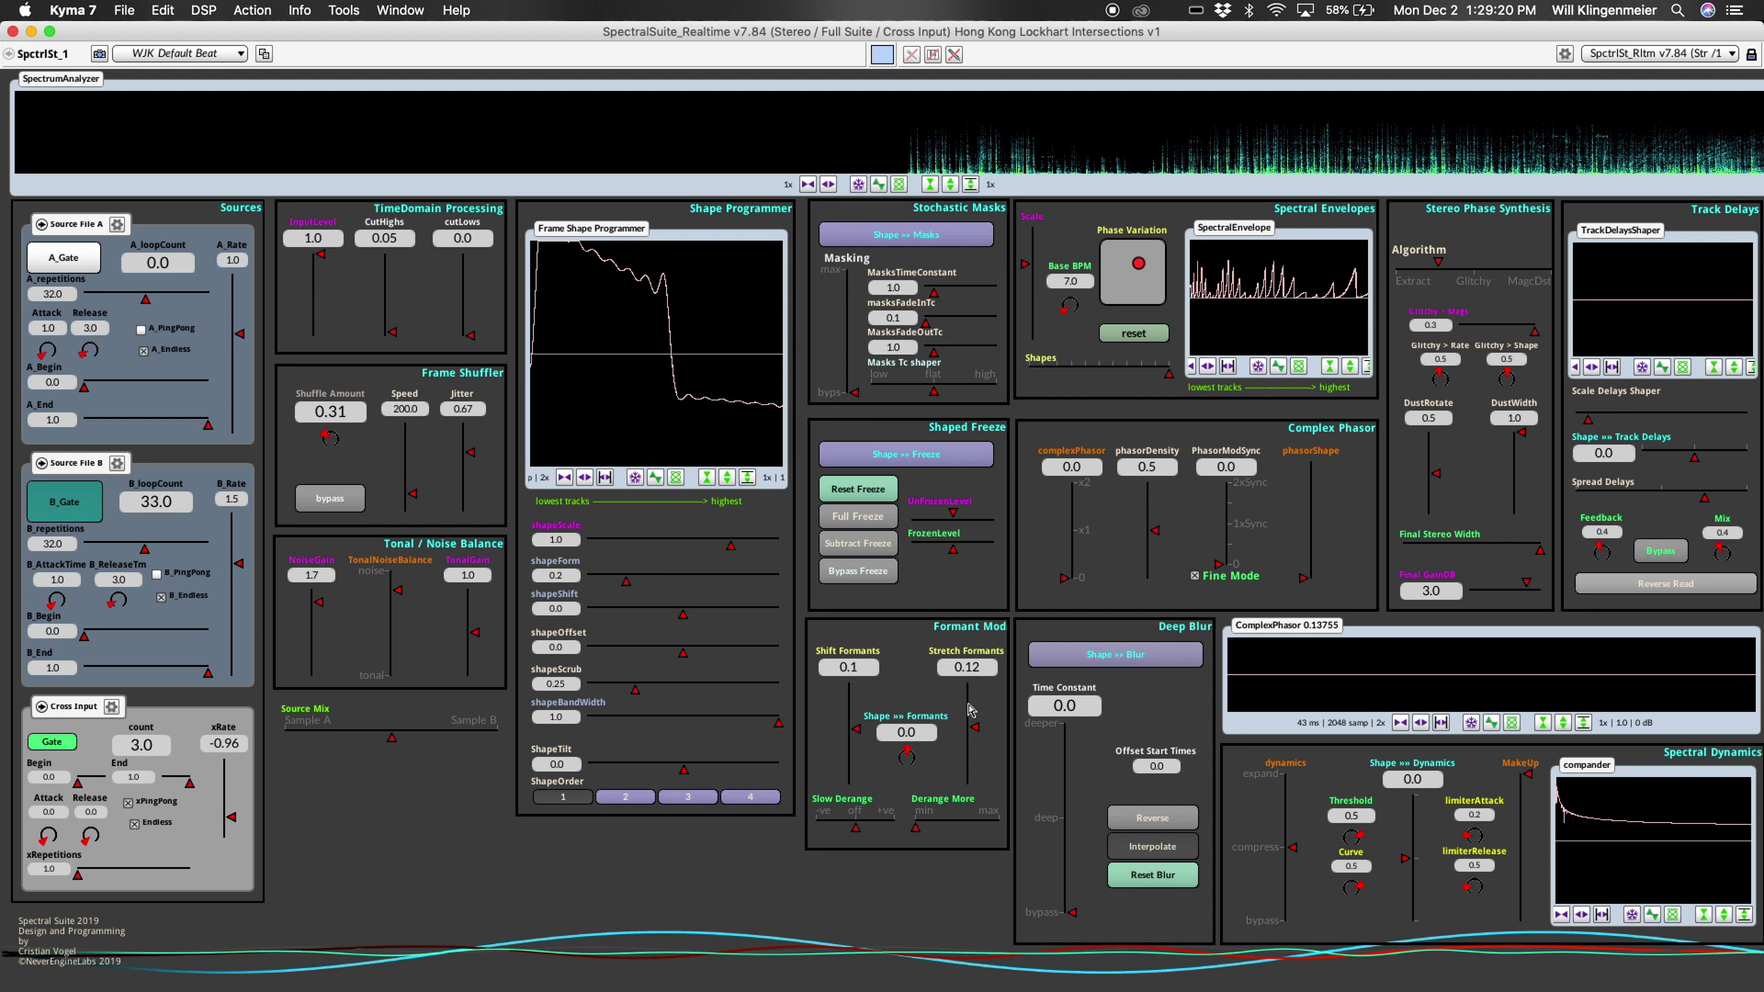
scroll(971, 710, "up", 2)
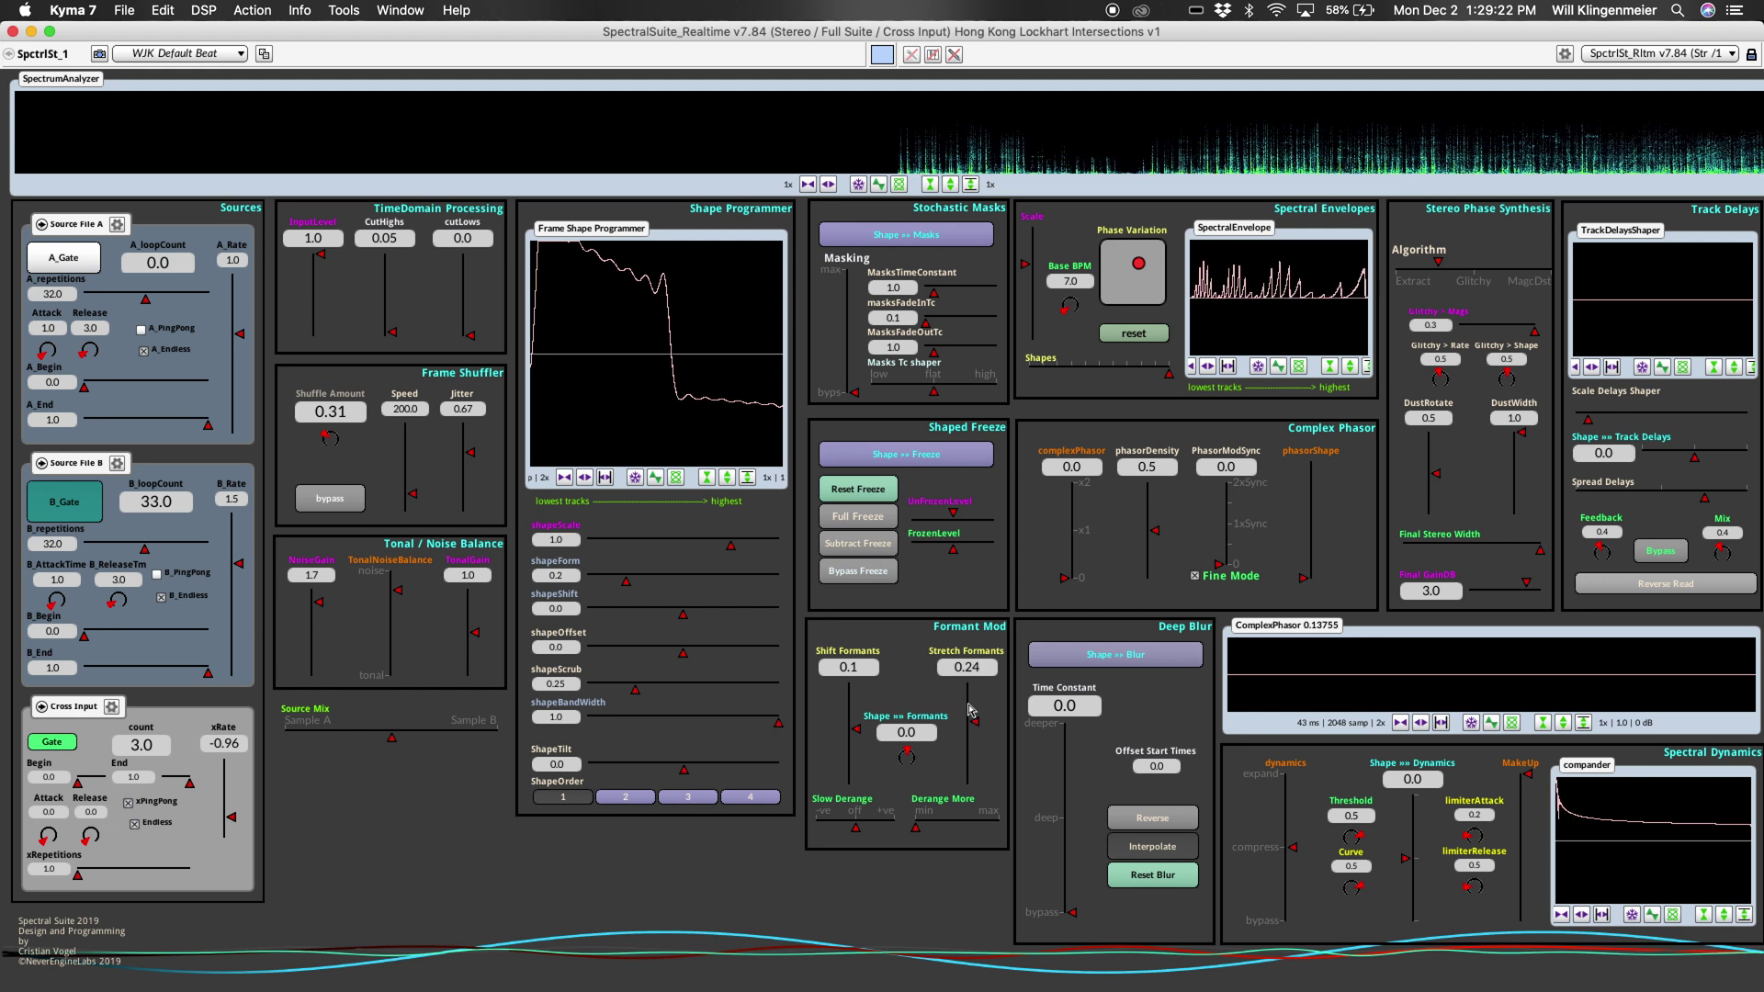
scroll(970, 709, "up", 1)
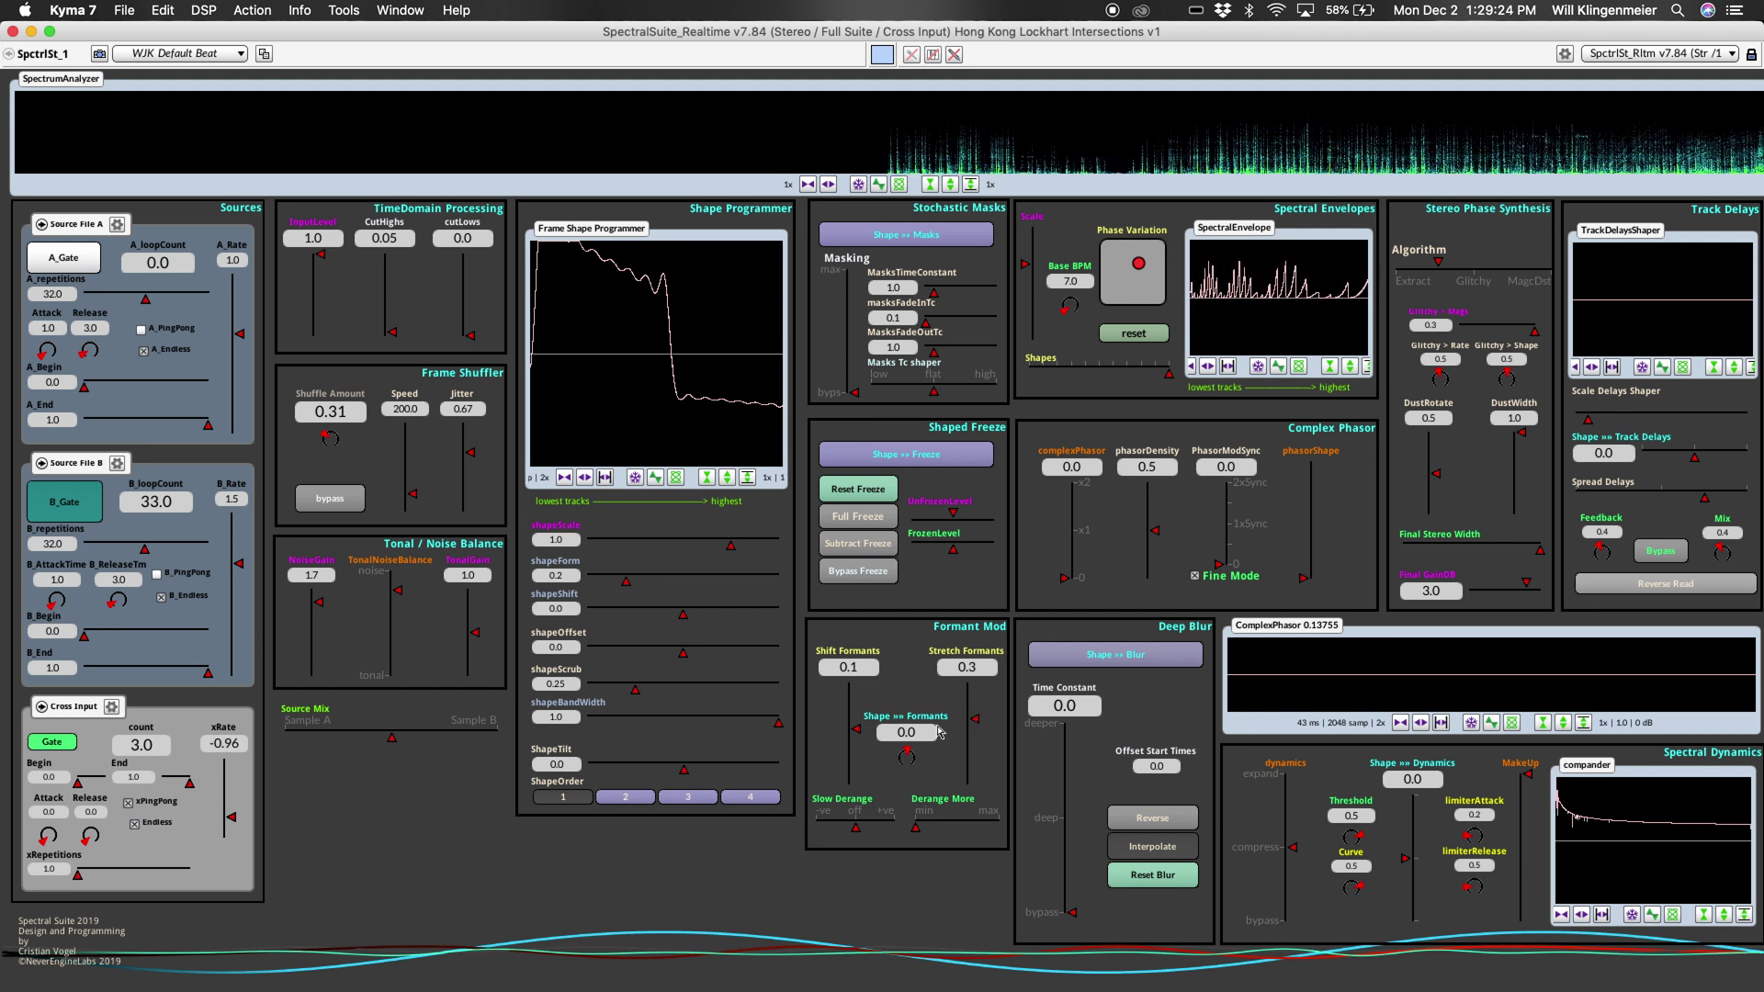
scroll(911, 759, "up", 2)
scroll(911, 759, "up", 1)
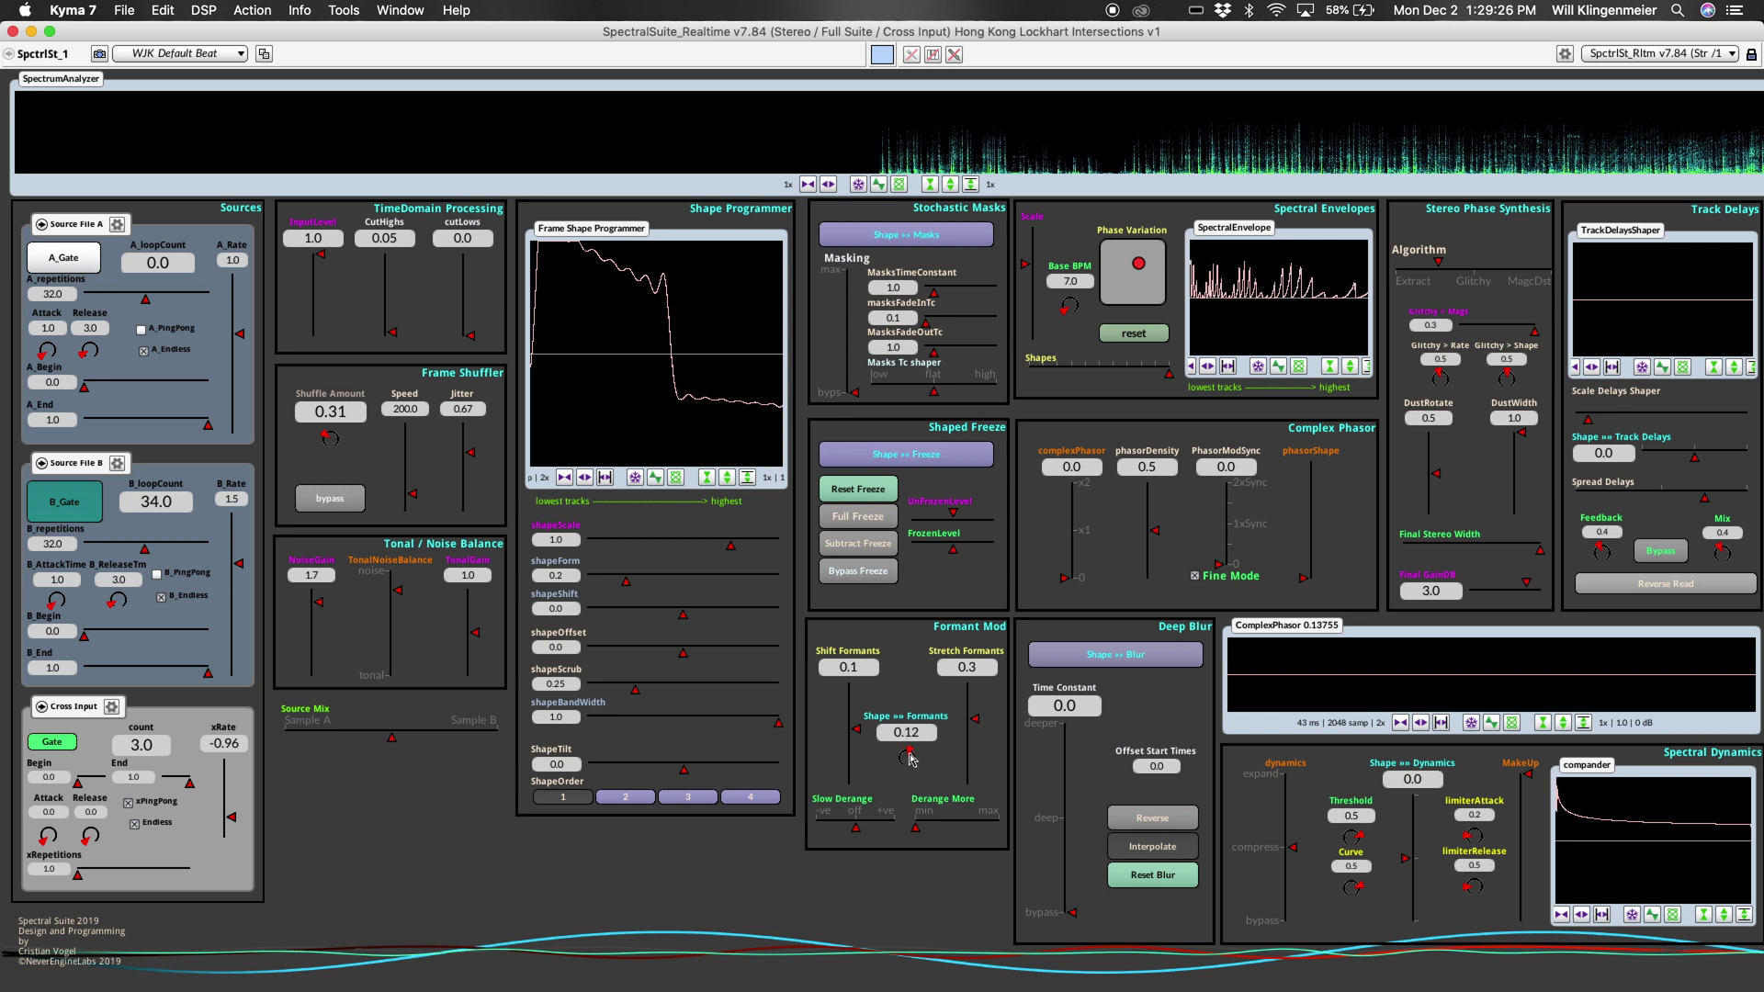
scroll(911, 759, "up", 2)
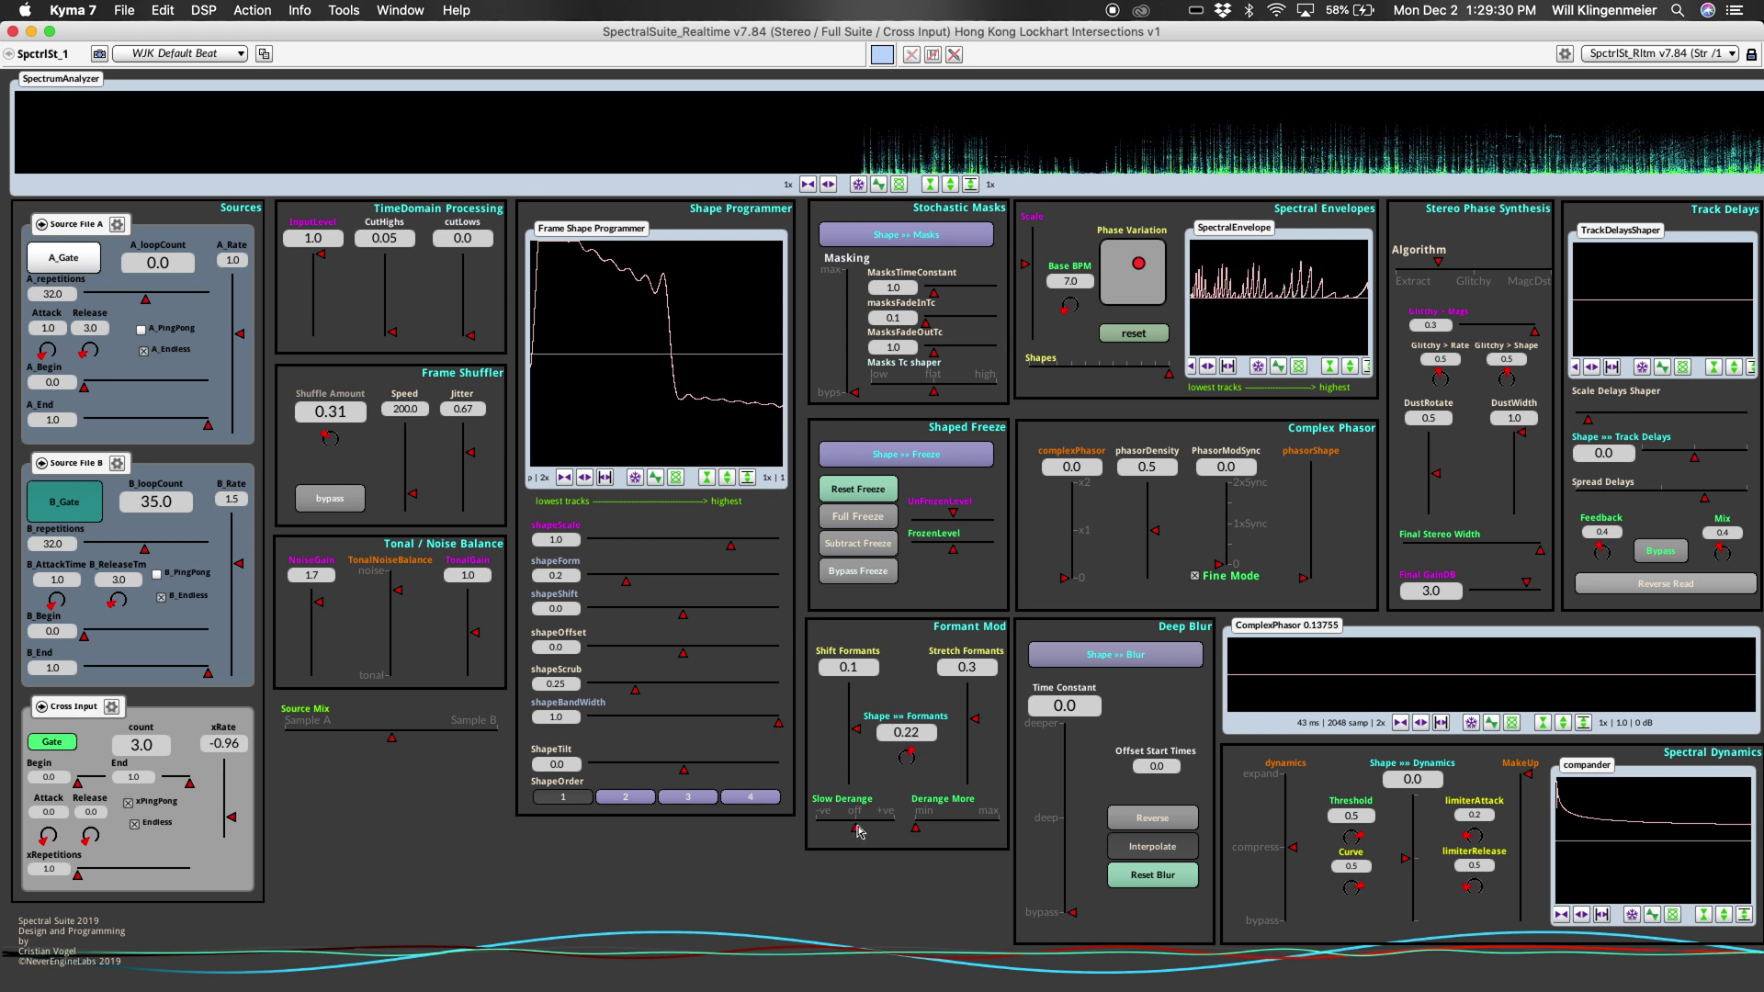
scroll(926, 830, "up", 3)
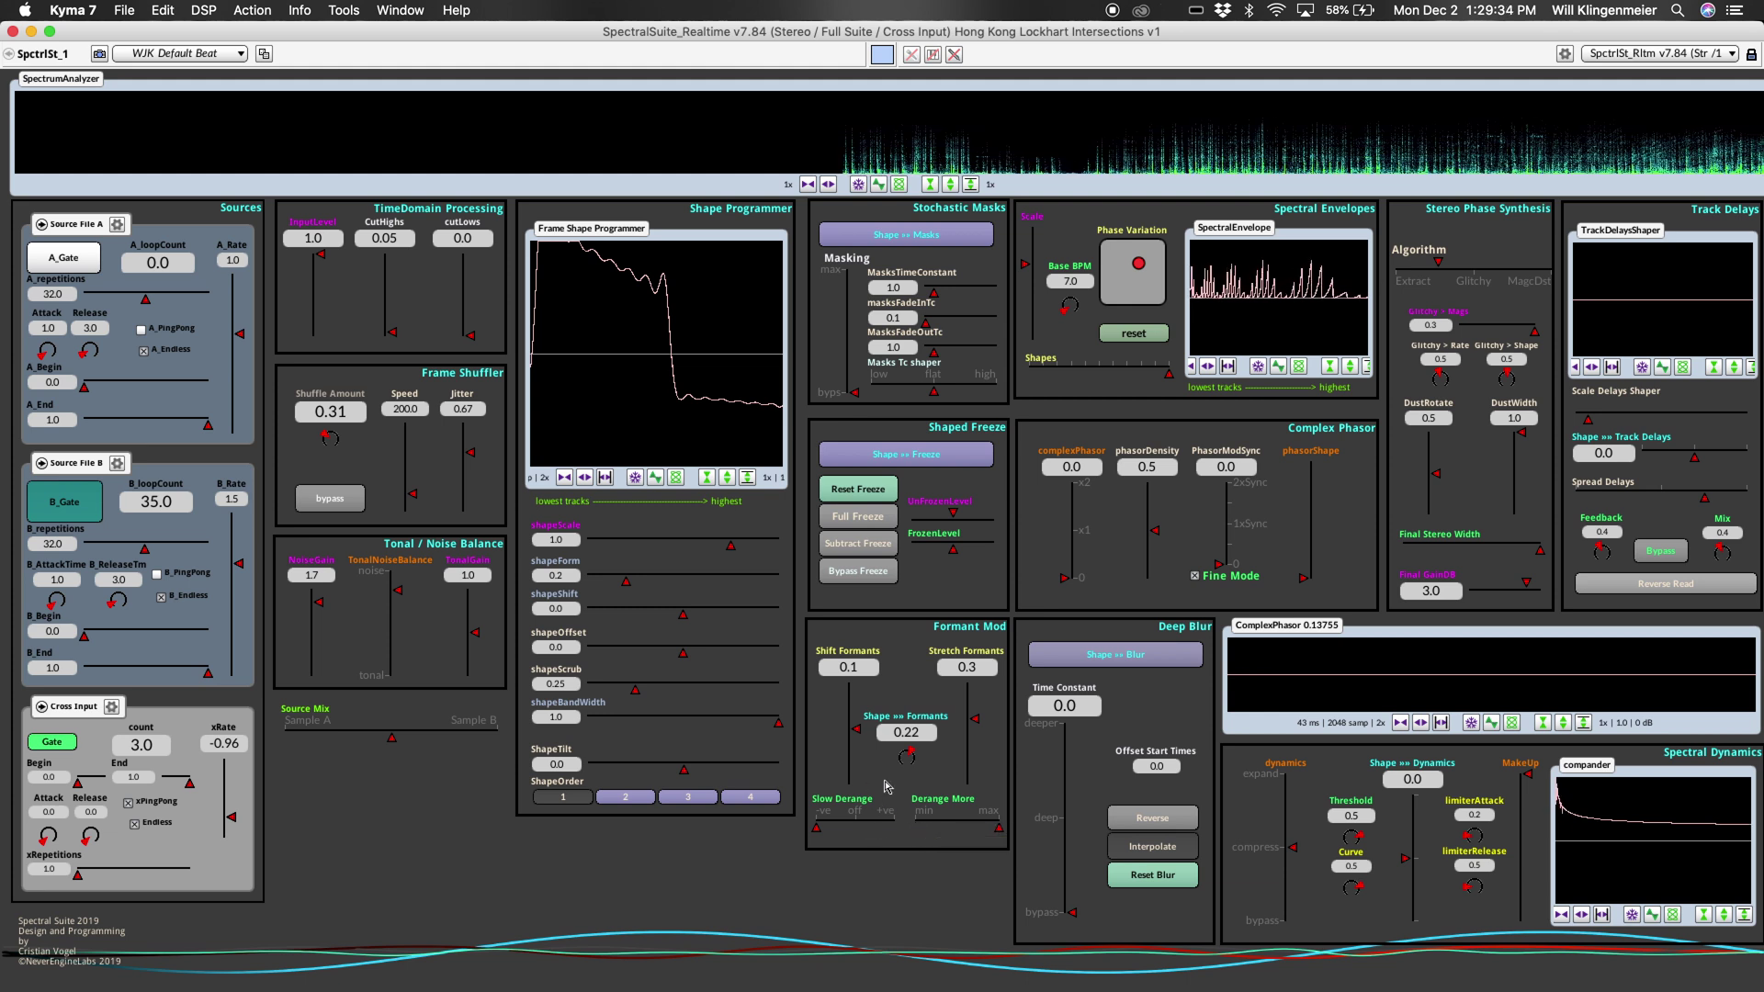
Step: Nudge the Algorithm setting, then raise Cross Input xRate from -0.96 to -0.56
left_click(1460, 272)
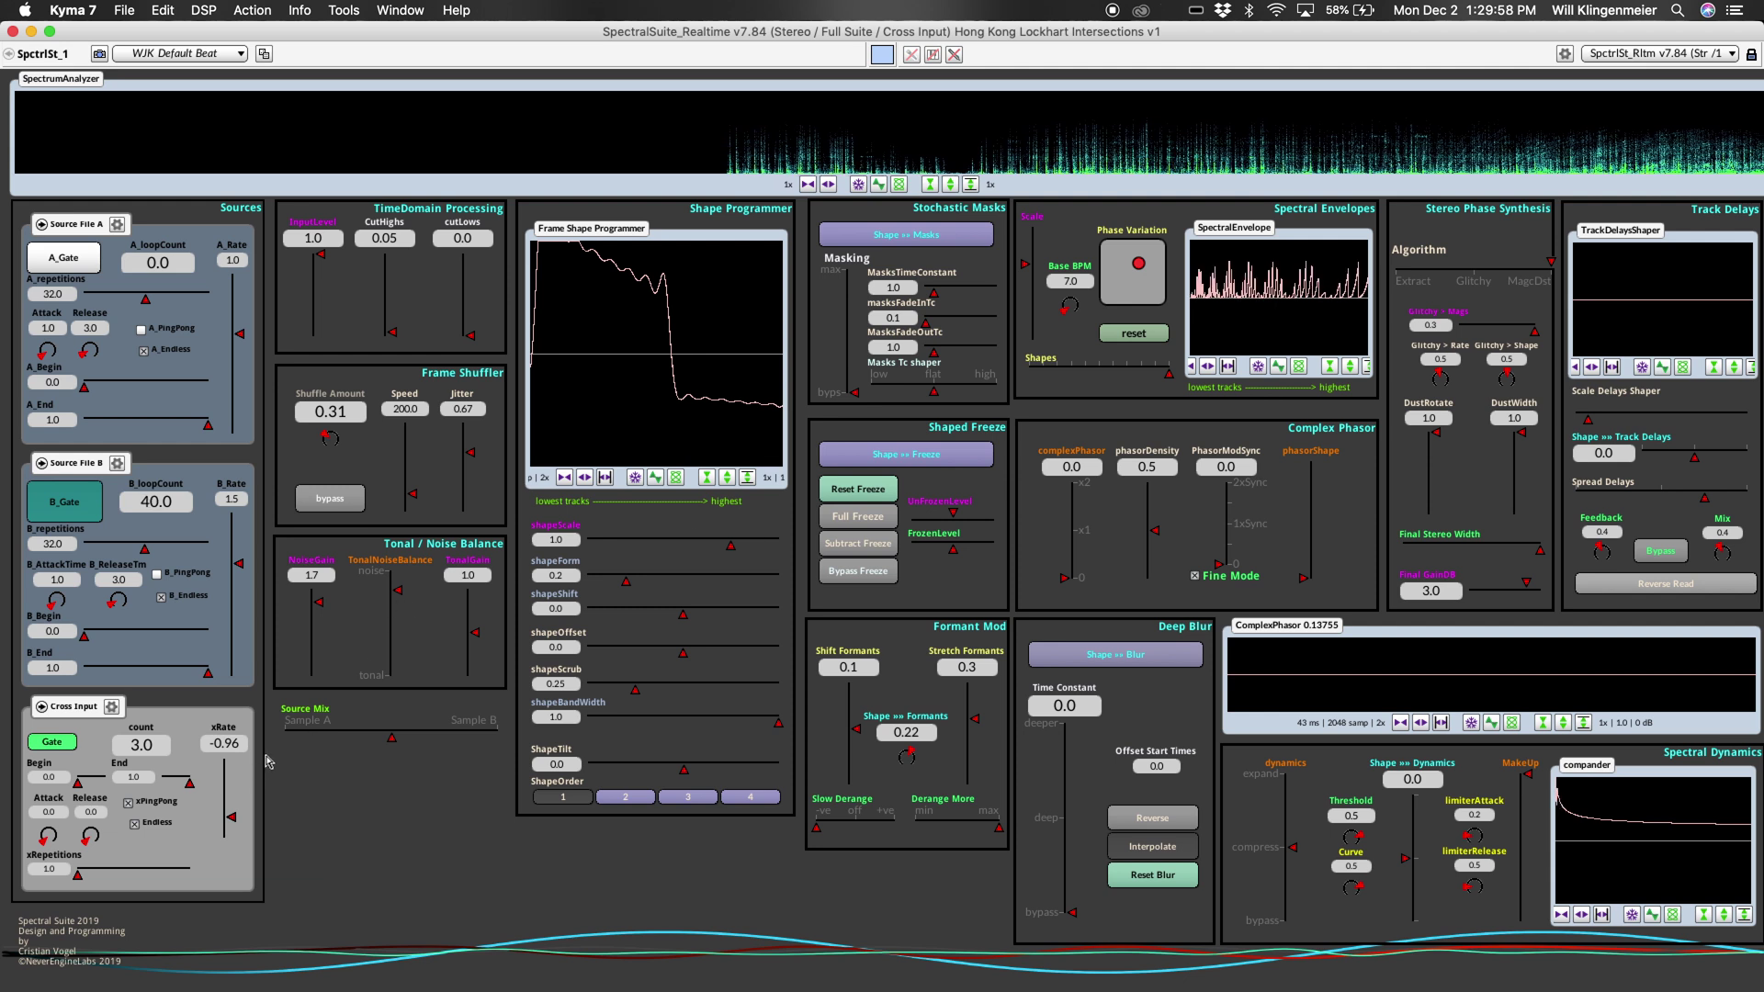
scroll(224, 783, "up", 2)
scroll(224, 783, "up", 1)
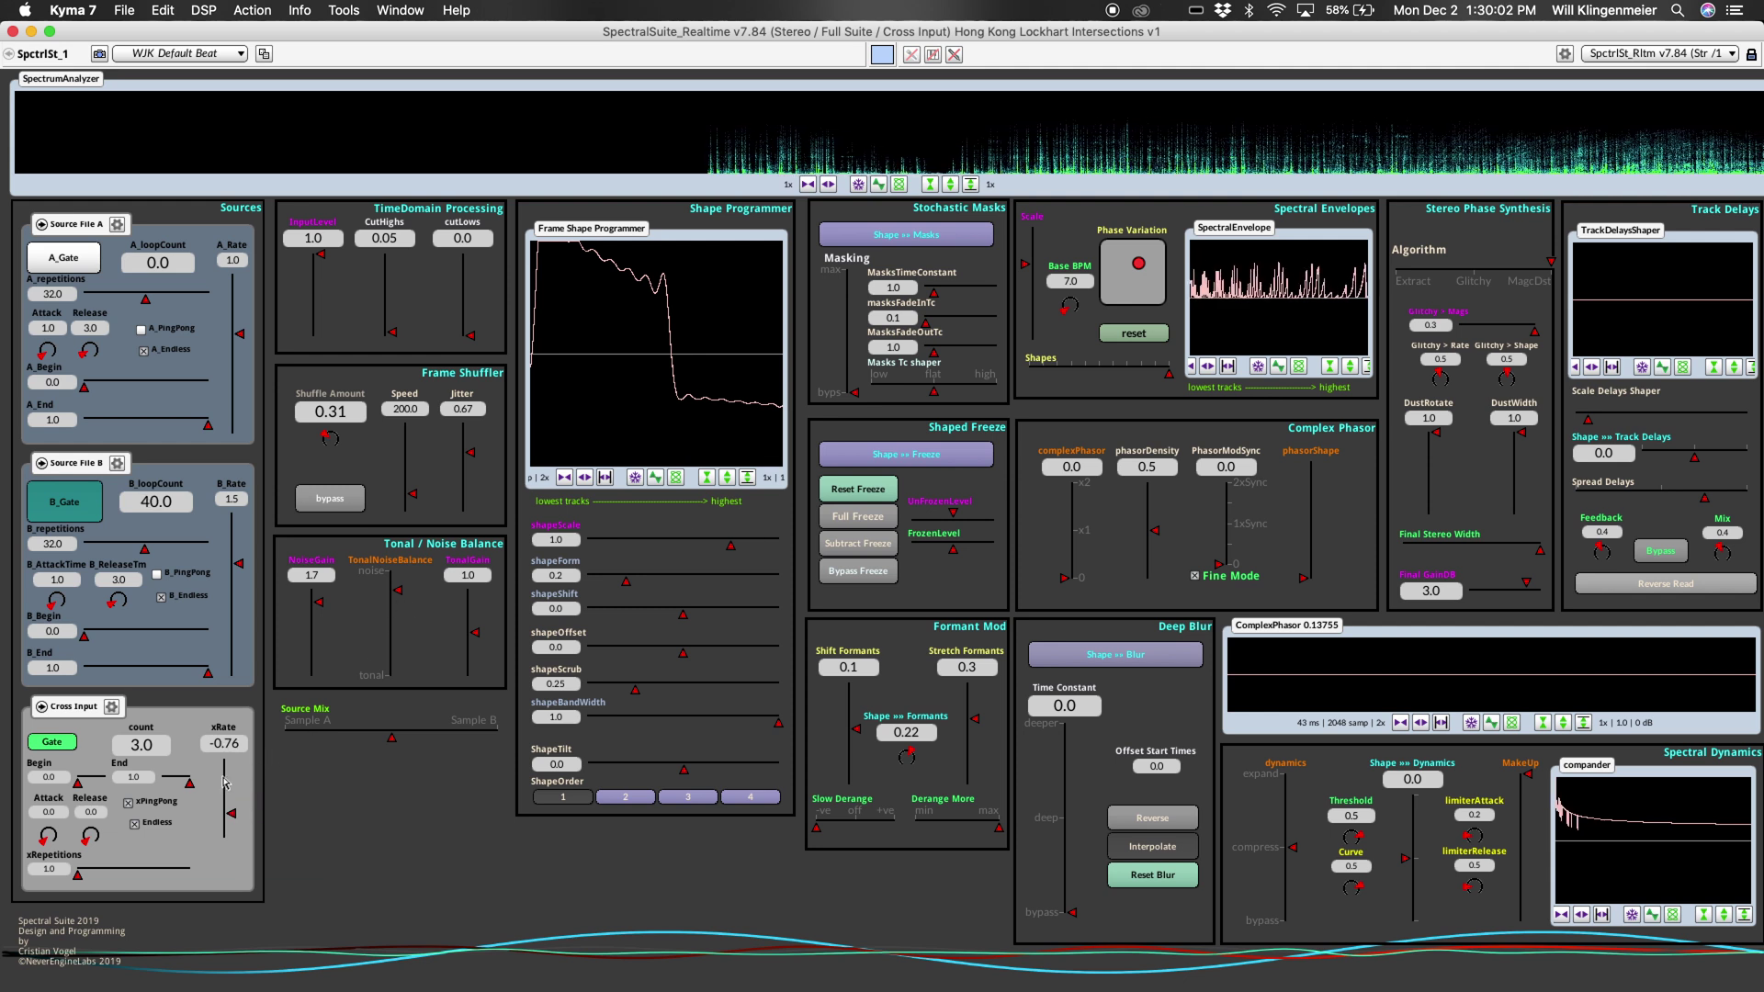
scroll(224, 783, "up", 1)
scroll(225, 783, "up", 1)
scroll(224, 783, "up", 1)
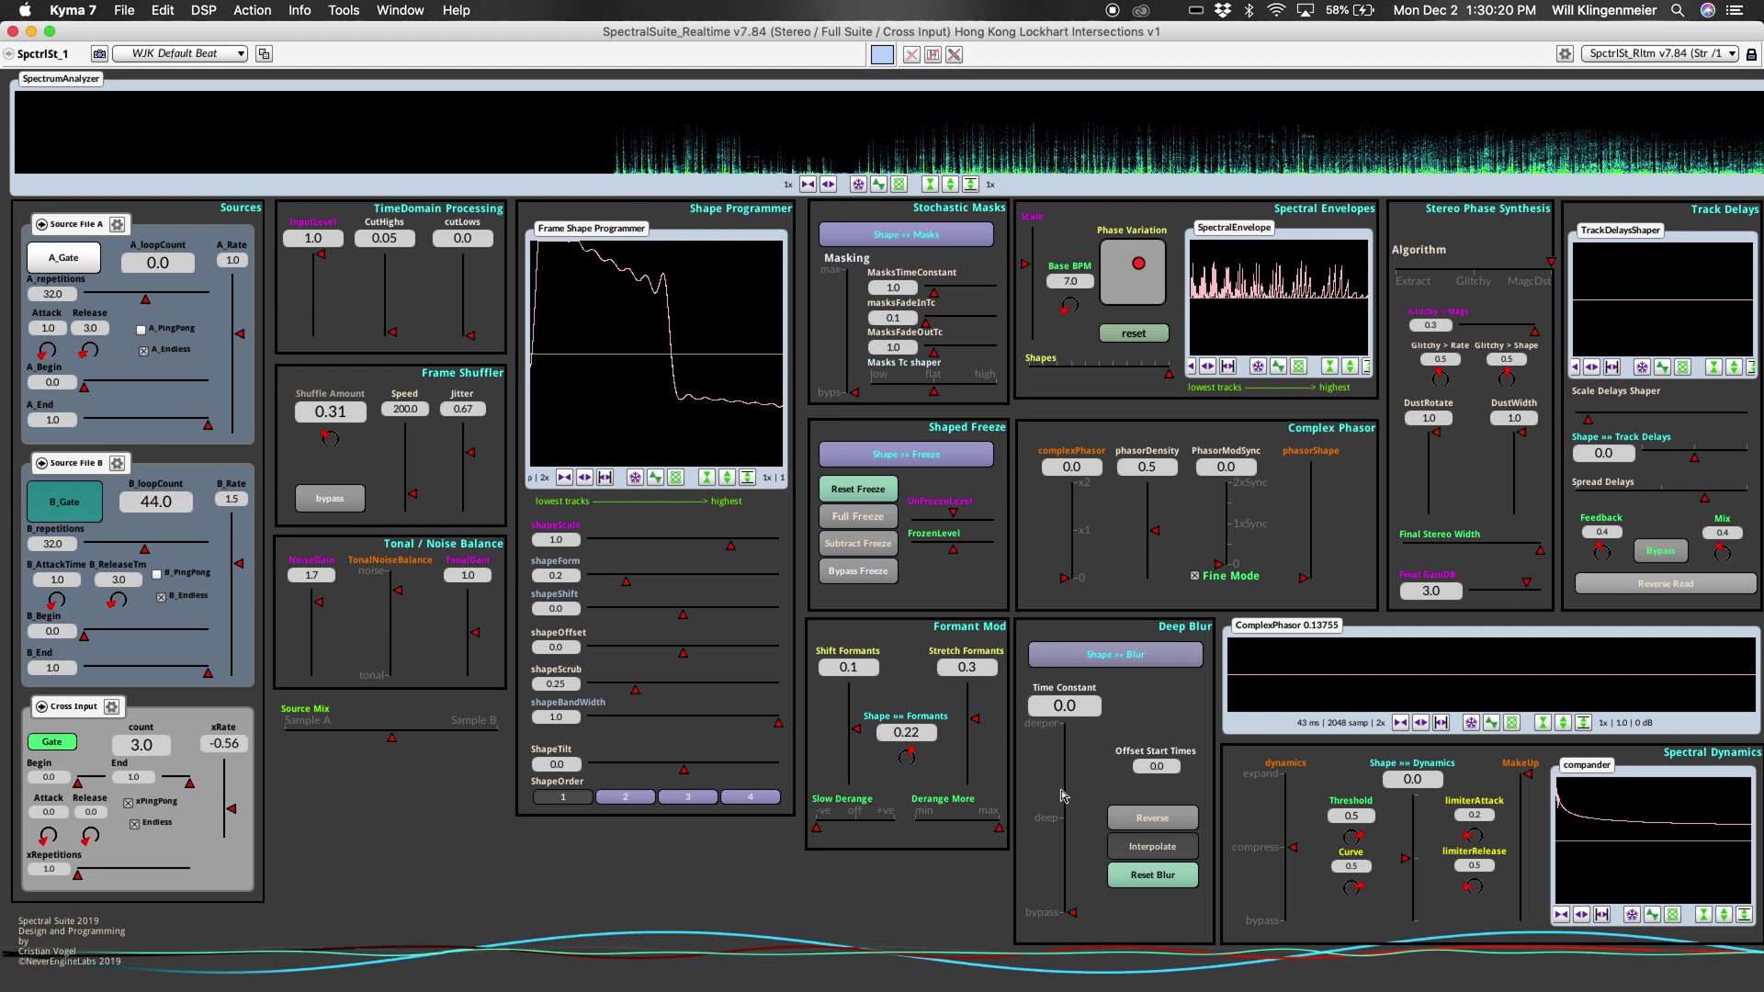
Step: Swell the Deep Blur Time Constant briefly, then raise Cross Input xRate from -0.56 to 1.2
left_click(1064, 796)
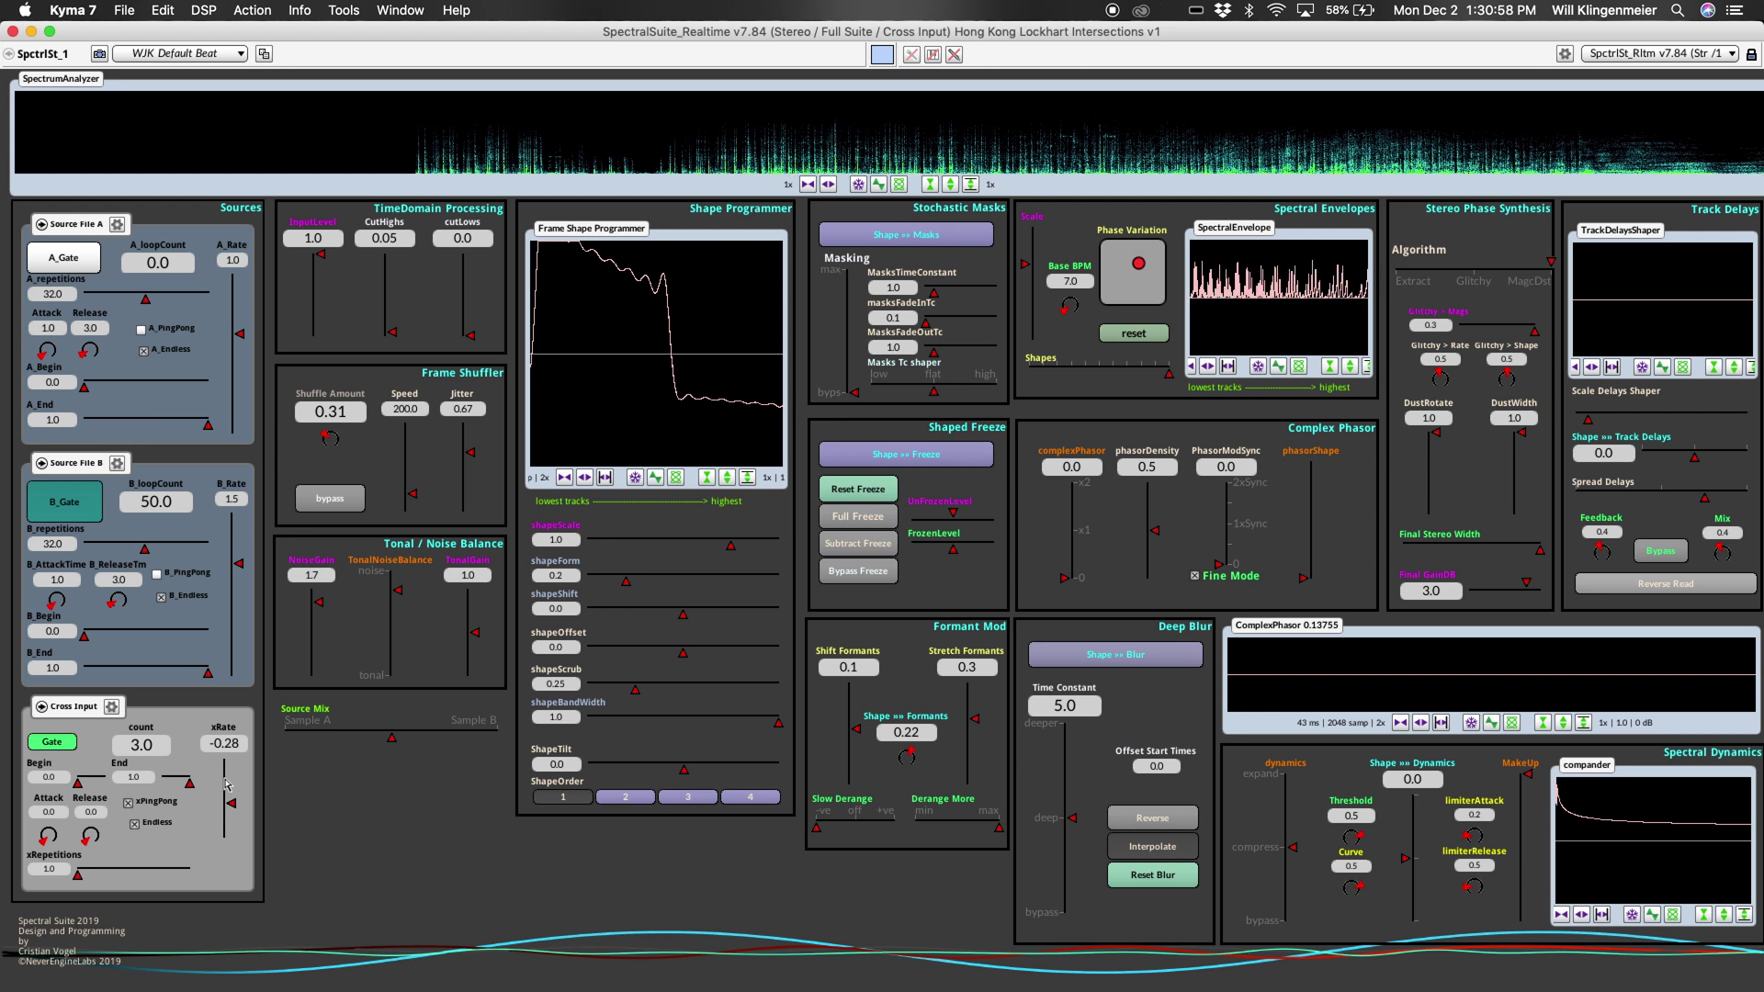
scroll(228, 784, "up", 5)
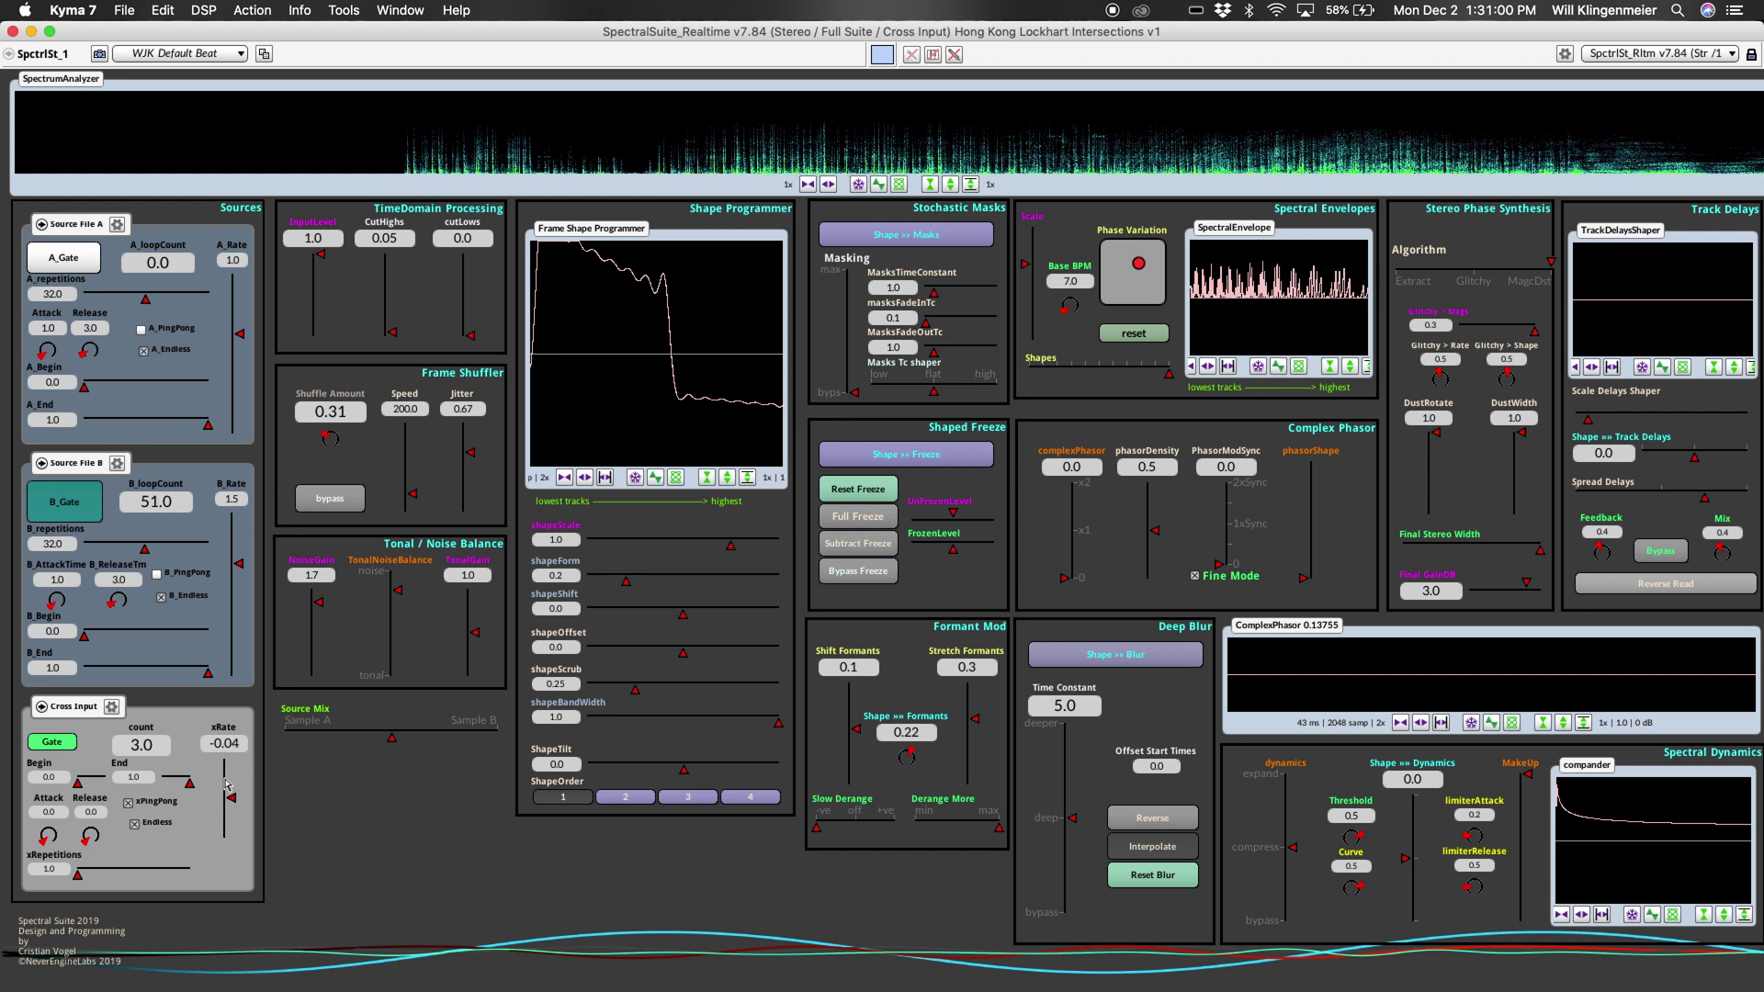
scroll(228, 784, "up", 4)
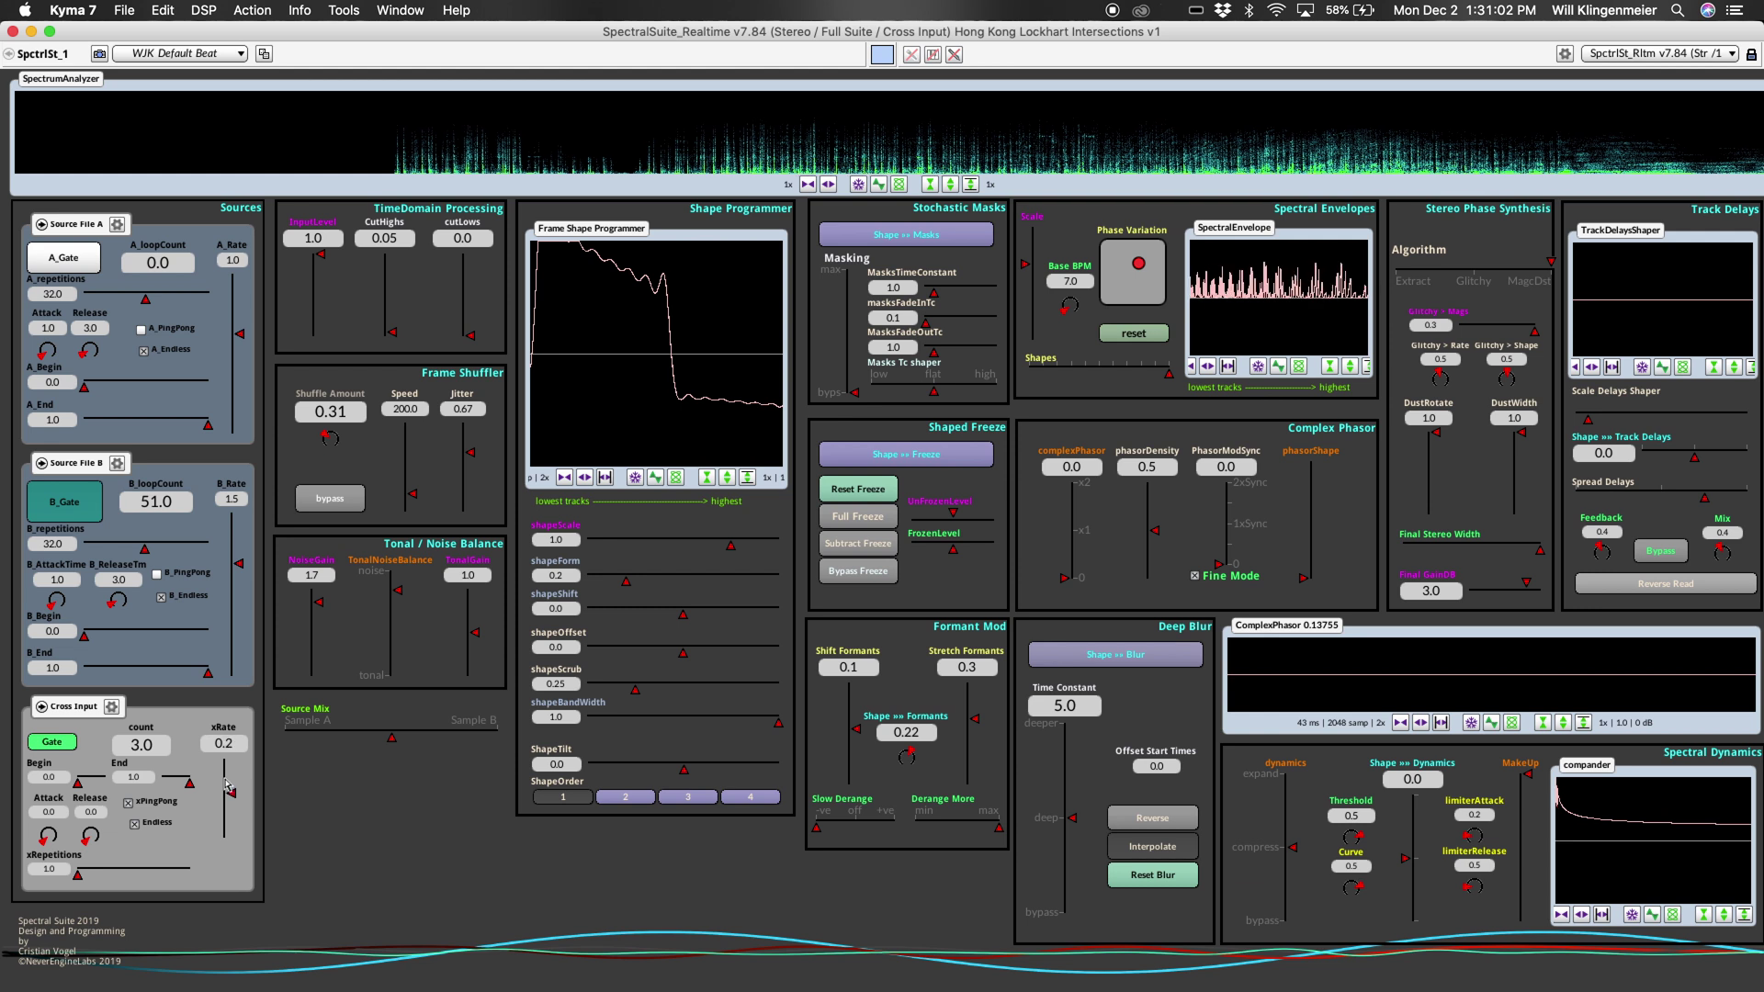
scroll(228, 785, "up", 3)
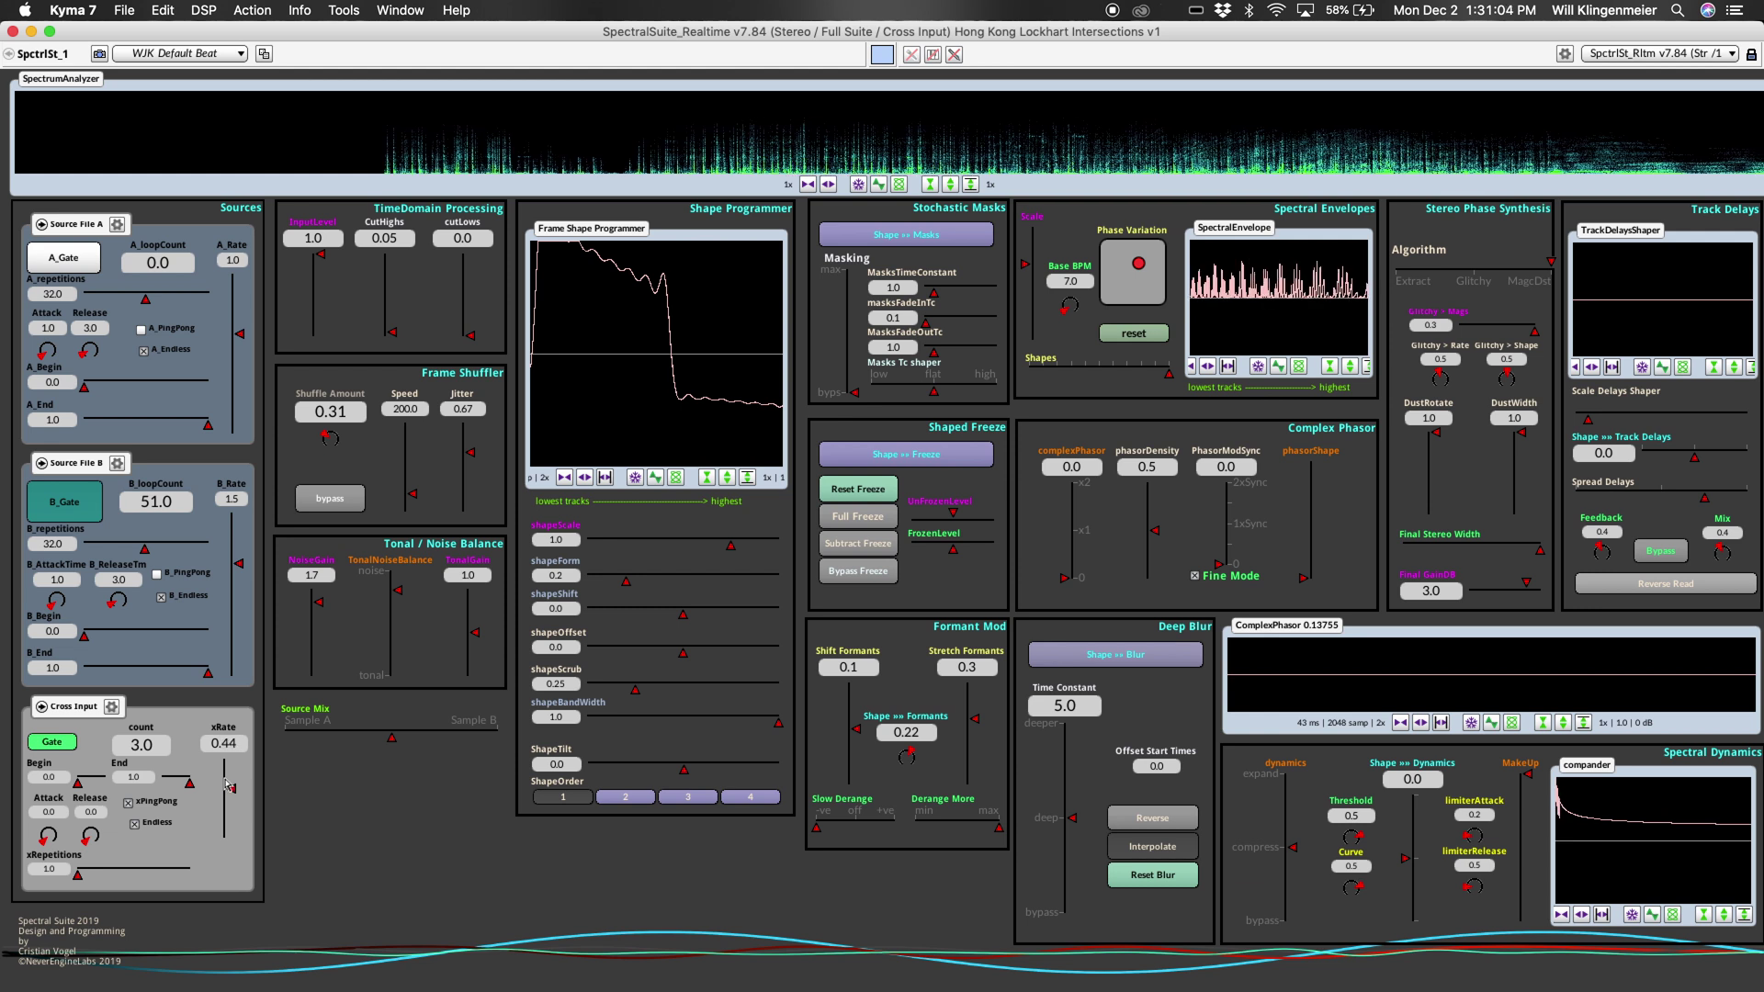
scroll(228, 786, "up", 2)
scroll(229, 786, "up", 2)
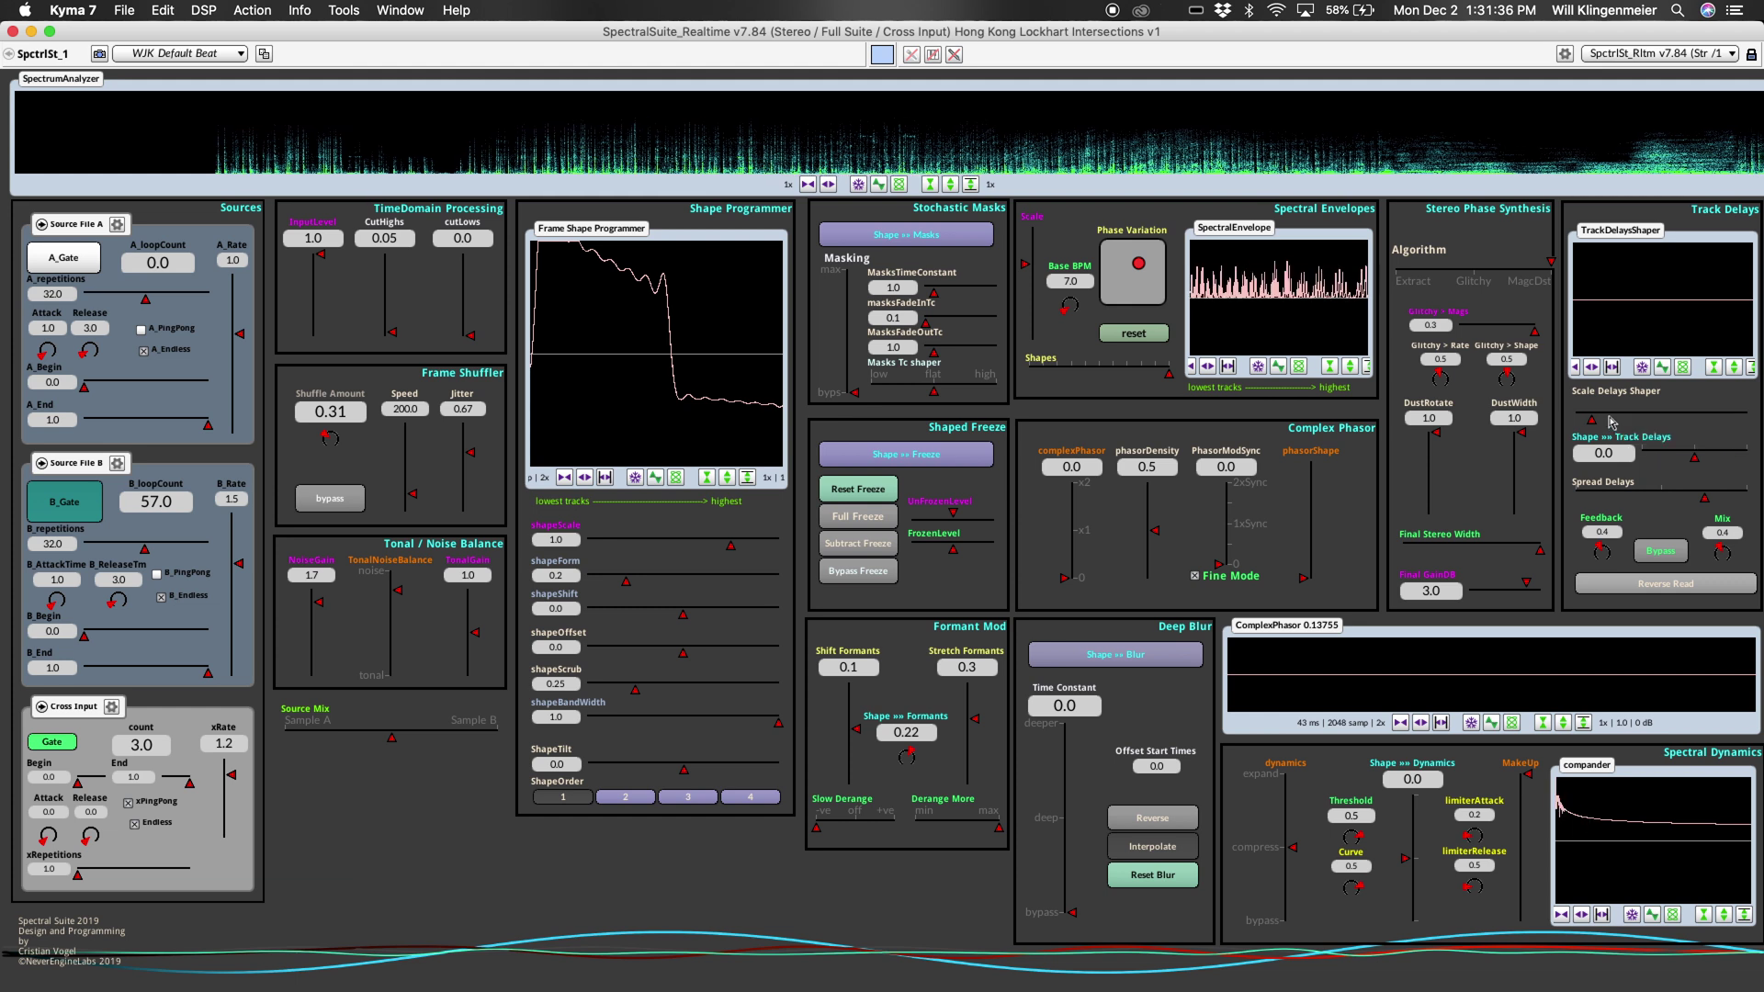
Step: Lower Track Delays Mix to 0.39, peak Cross Input xRate near 1.68, then drop it to 0.36
left_click_drag(1720, 550, 1720, 552)
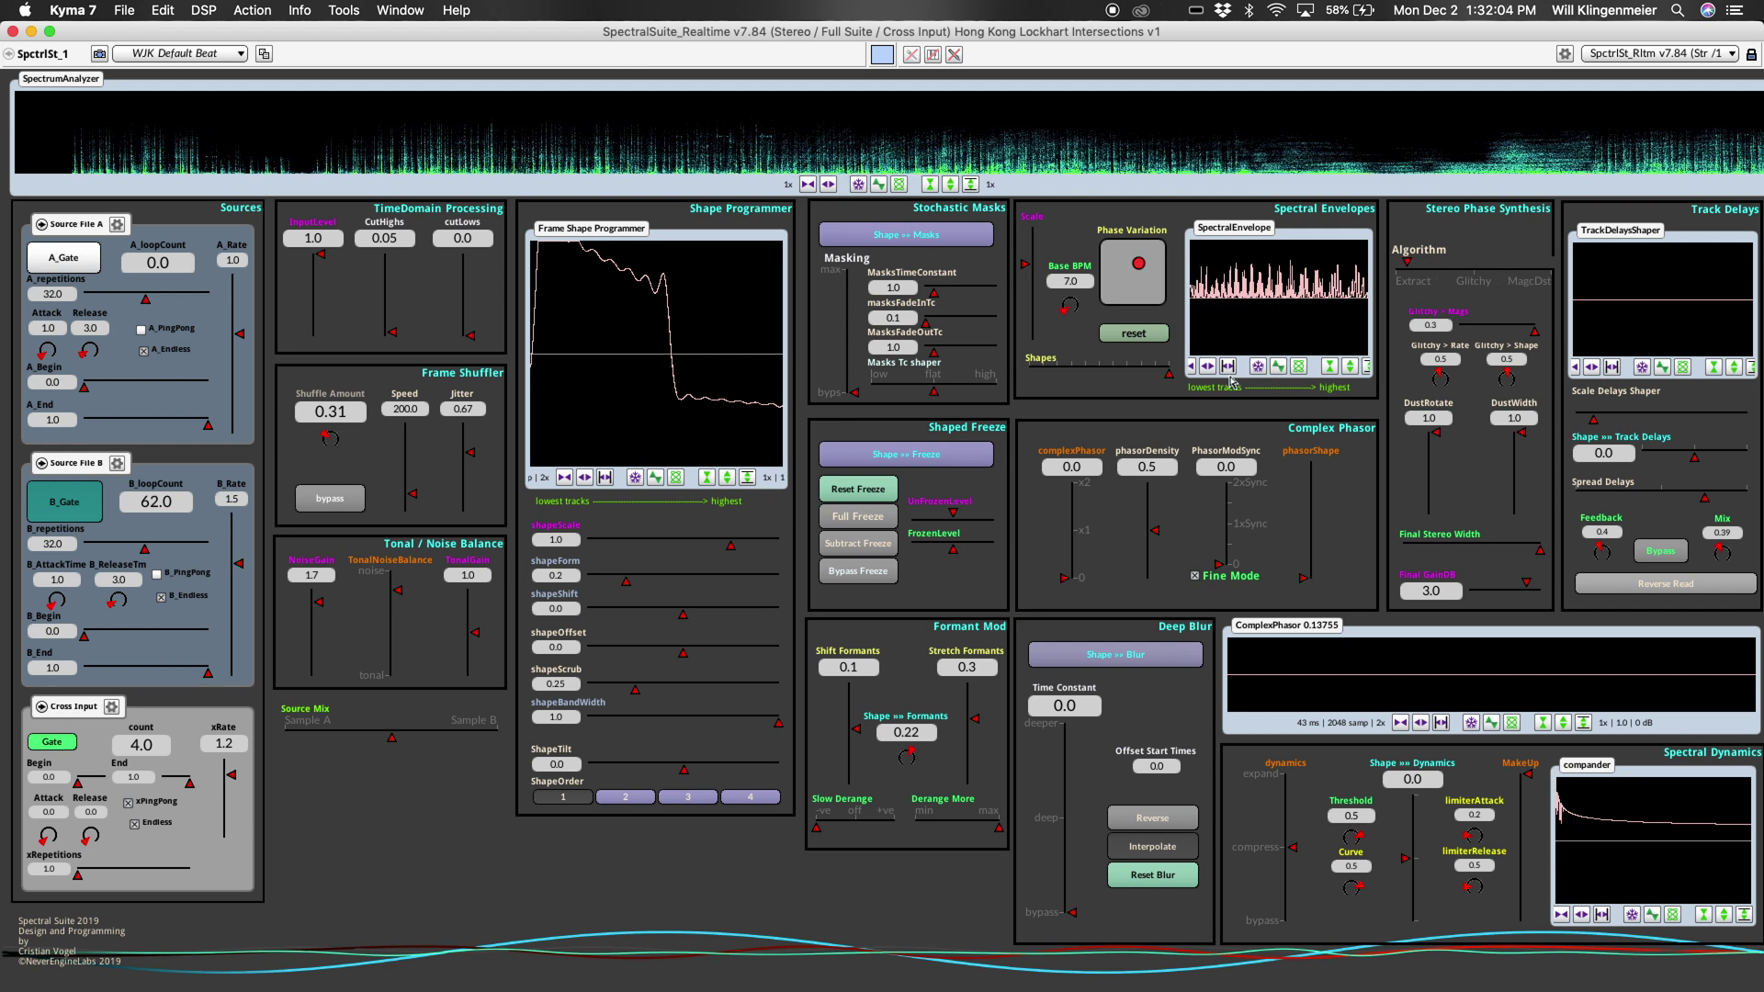
left_click(231, 784)
scroll(231, 787, "up", 4)
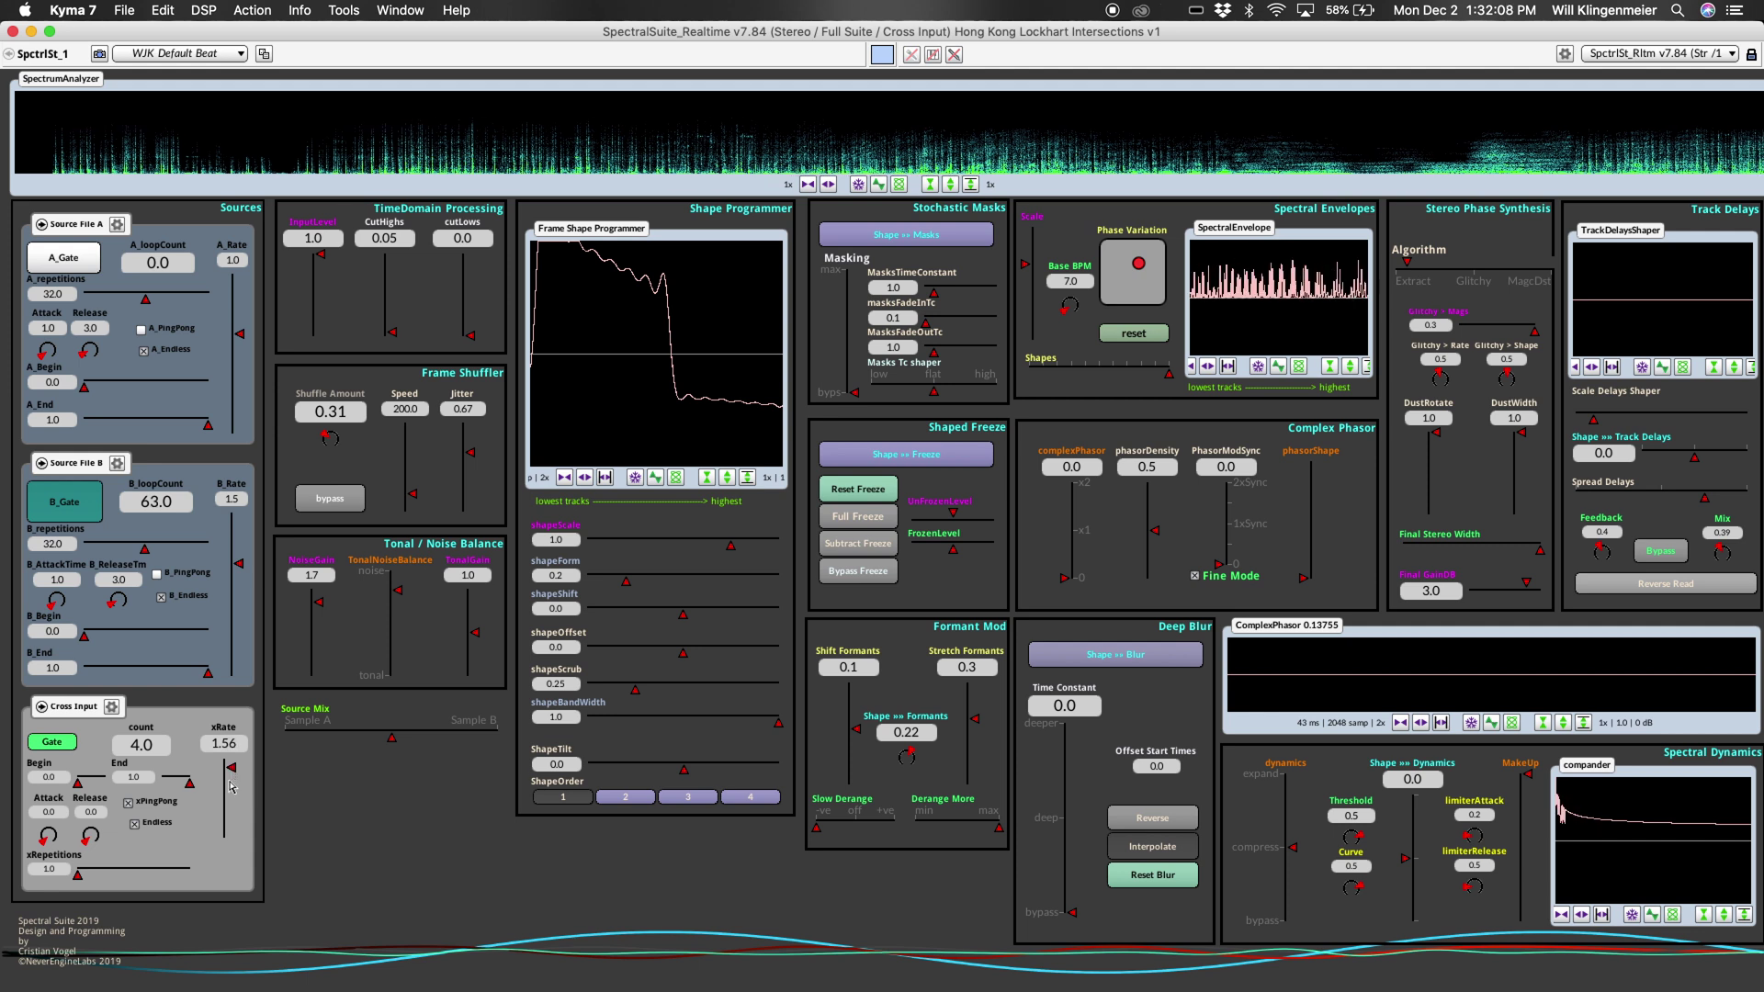
scroll(231, 787, "up", 2)
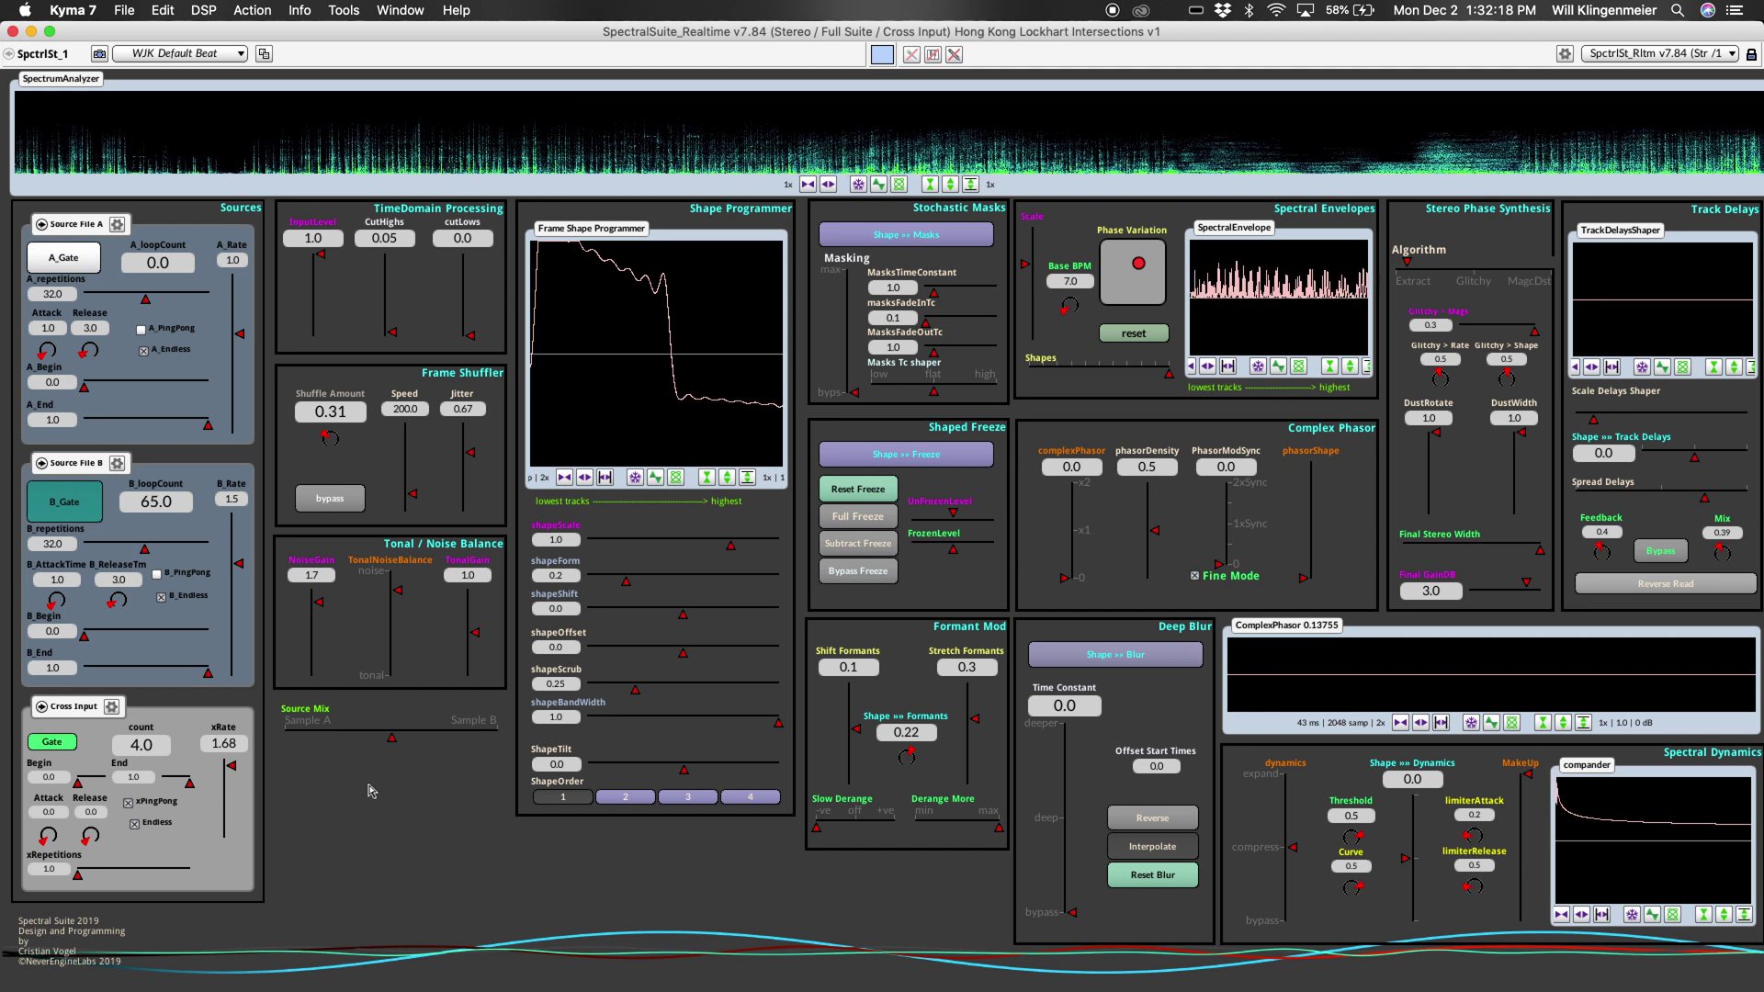
left_click(229, 790)
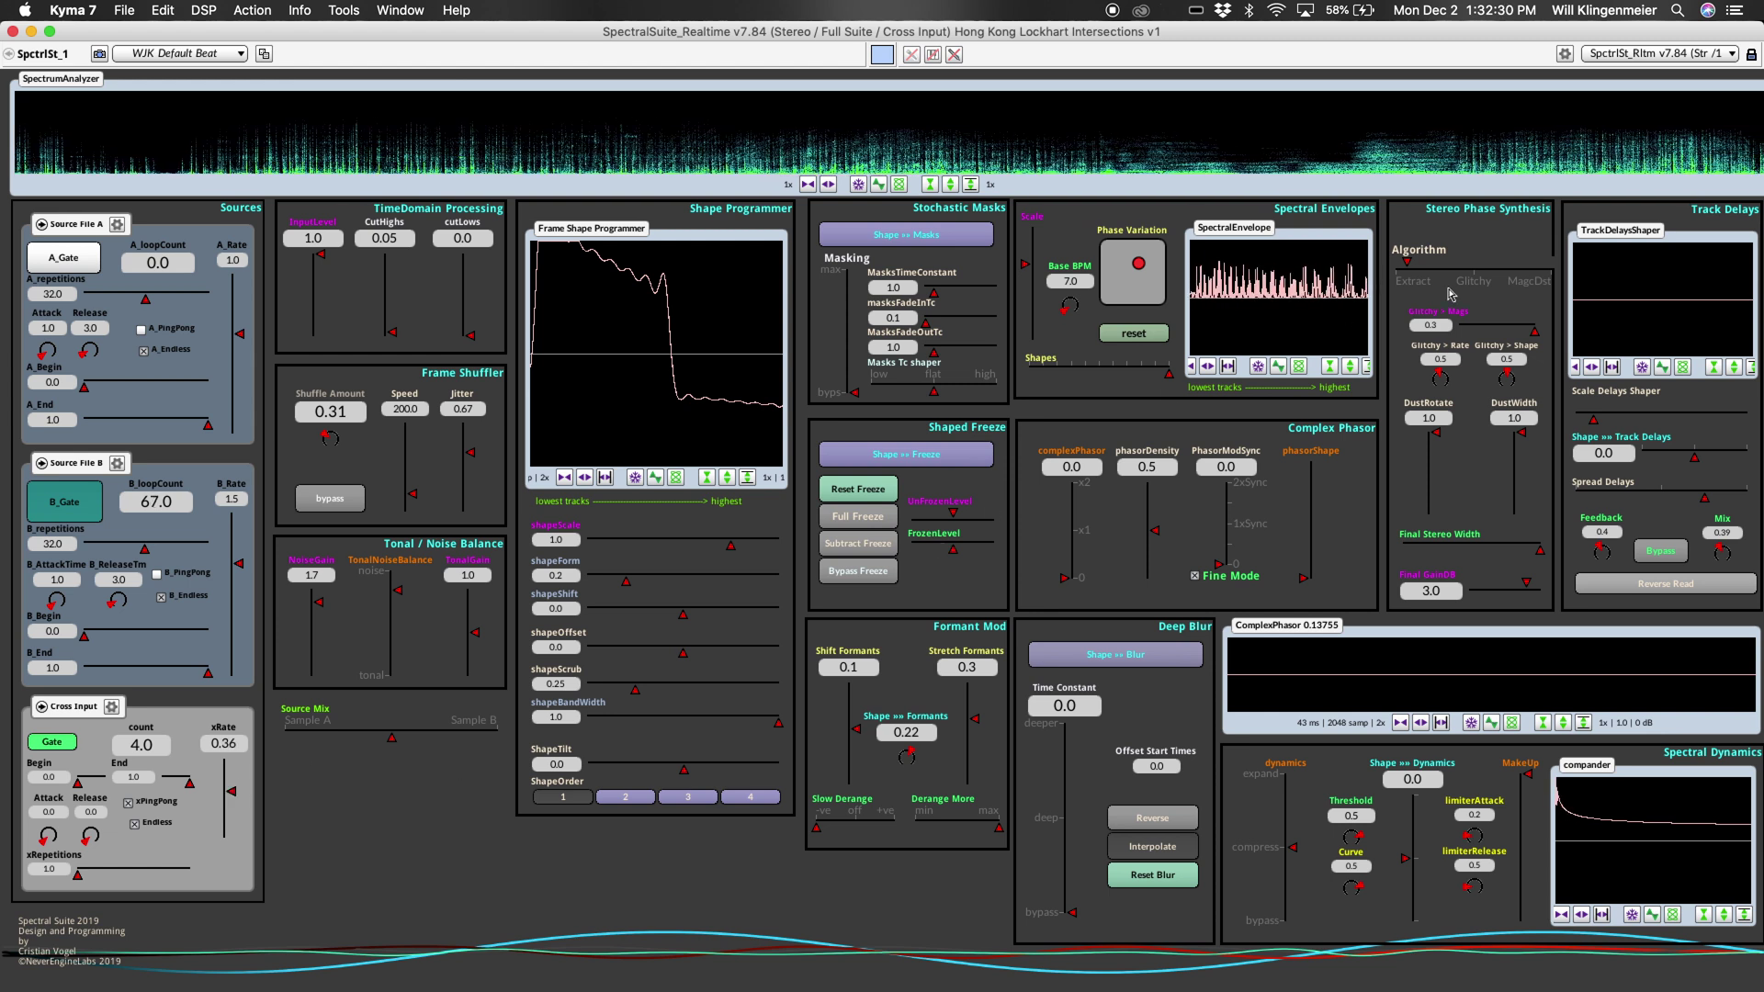
Step: Reset the spectral envelopes' Phase Variation and nudge Stretch and Shift Formants slightly higher
left_click(1156, 332)
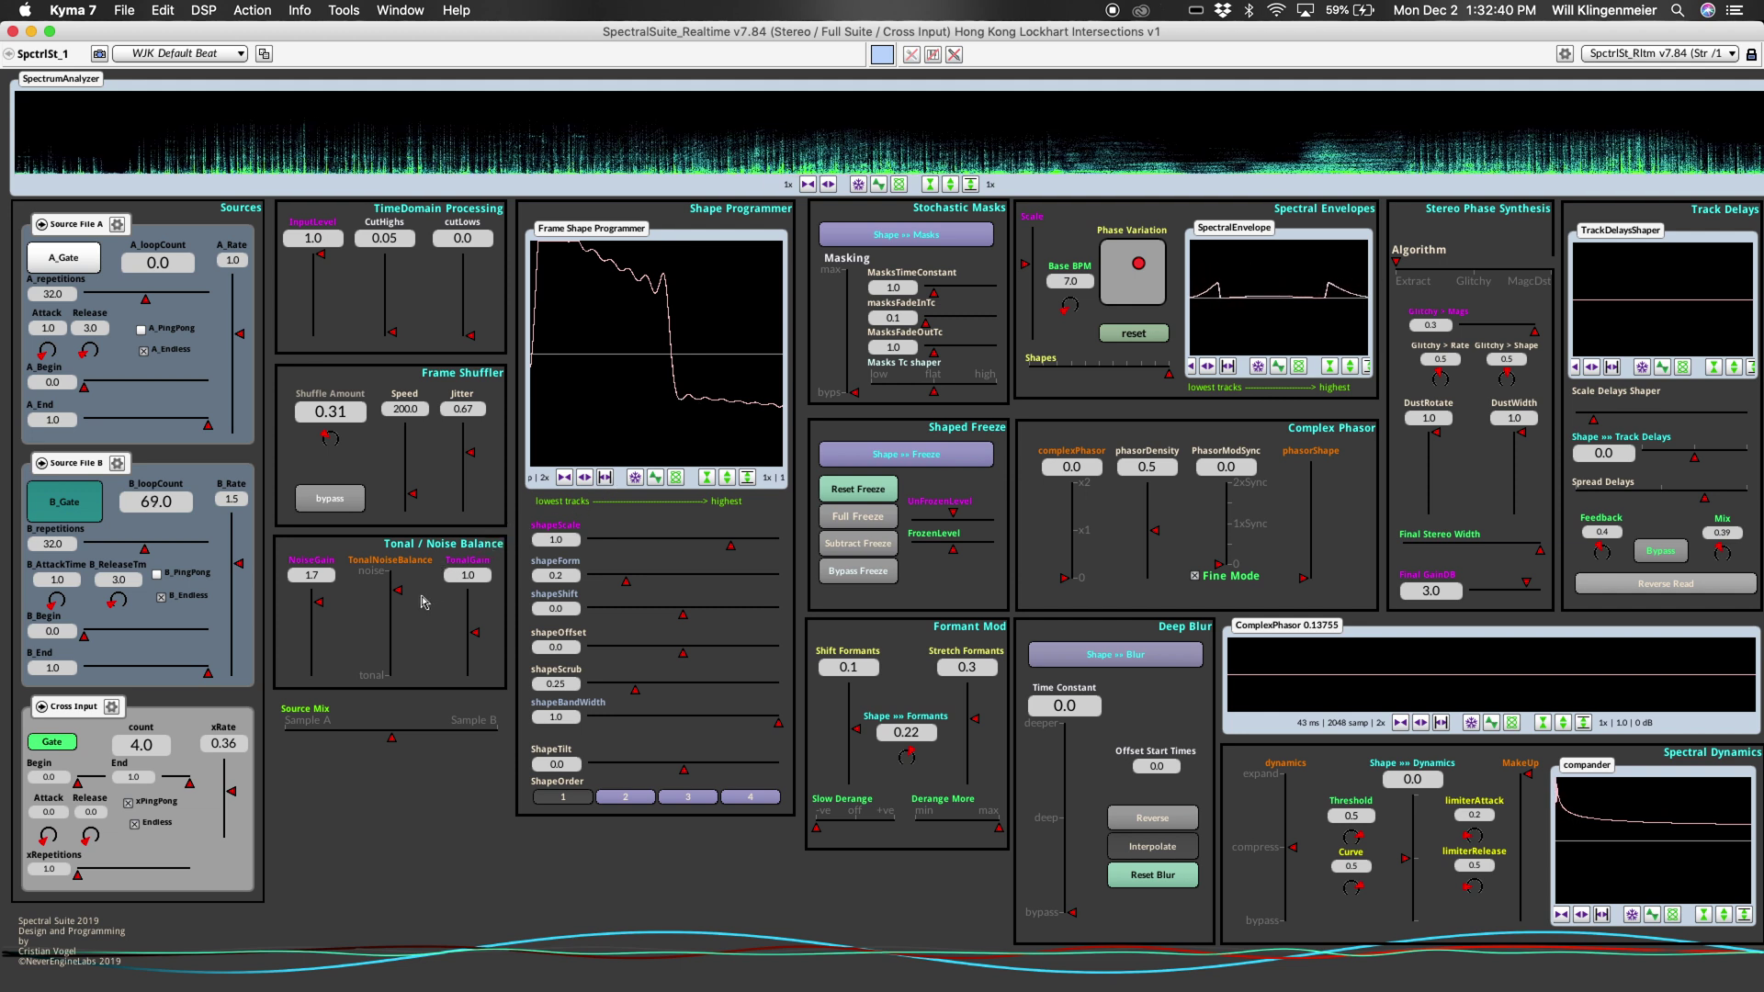
left_click_drag(975, 718, 974, 708)
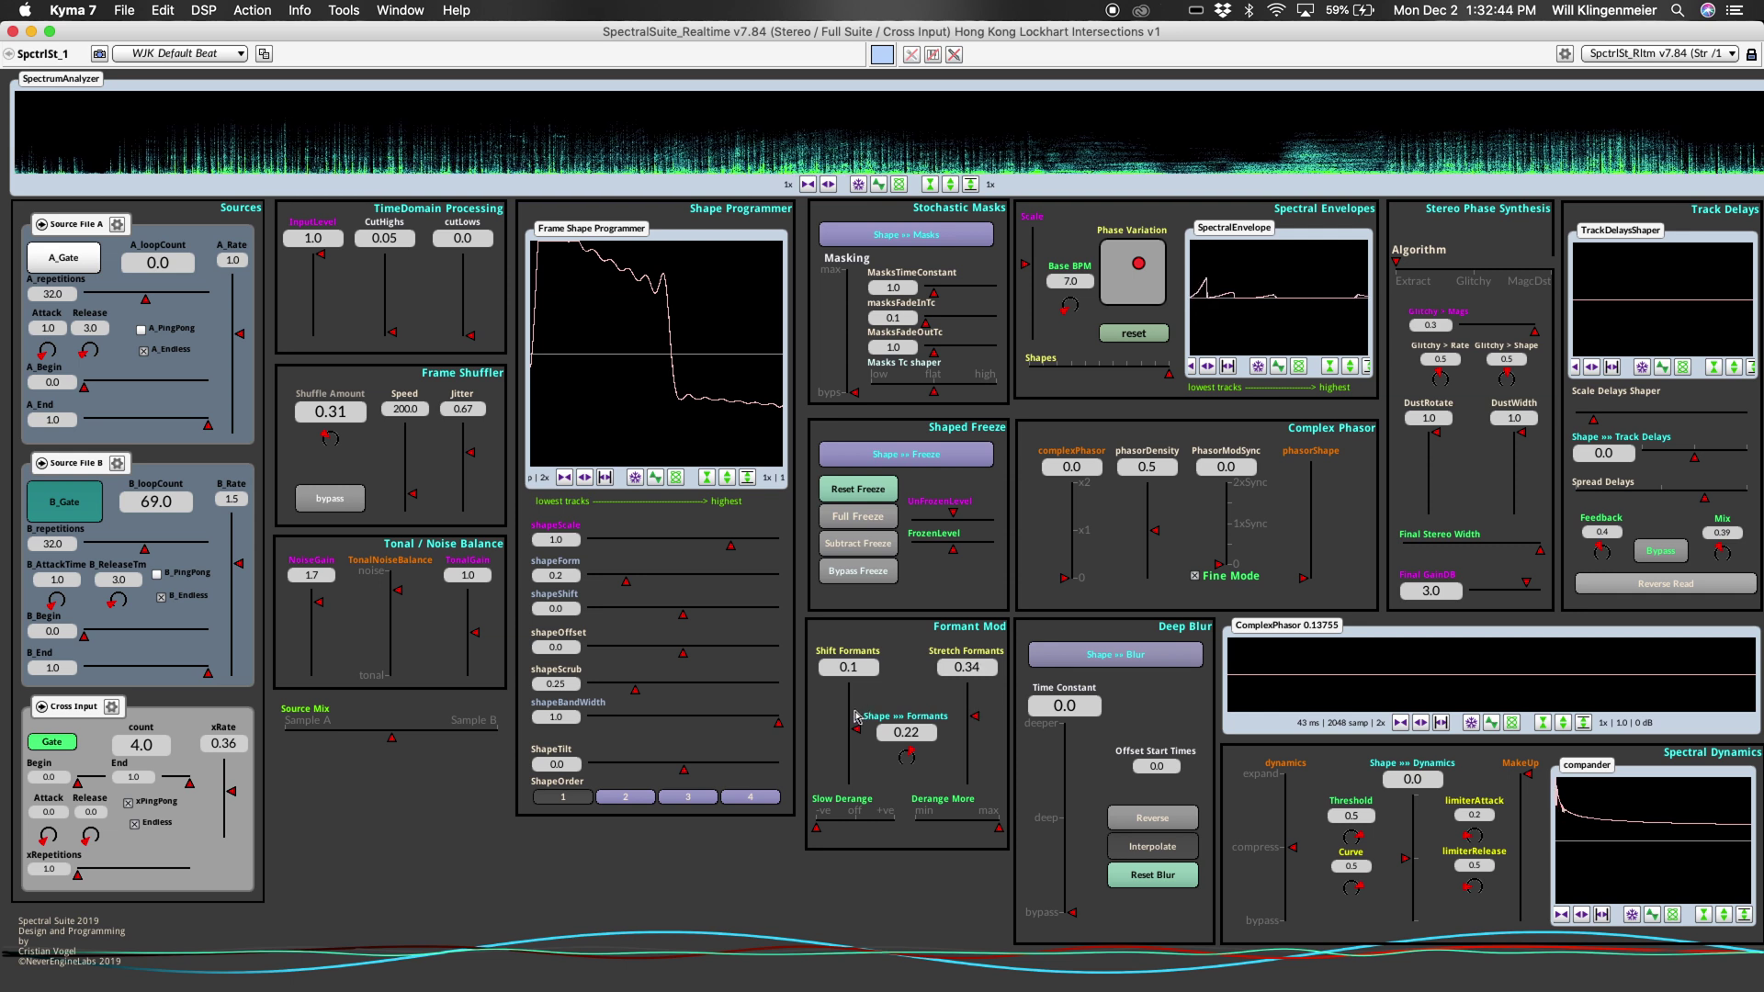
left_click_drag(856, 727, 857, 722)
Step: Reverse Cross Input xRate to -0.72 and set ShapeTilt to 1.0
left_click_drag(229, 774, 228, 778)
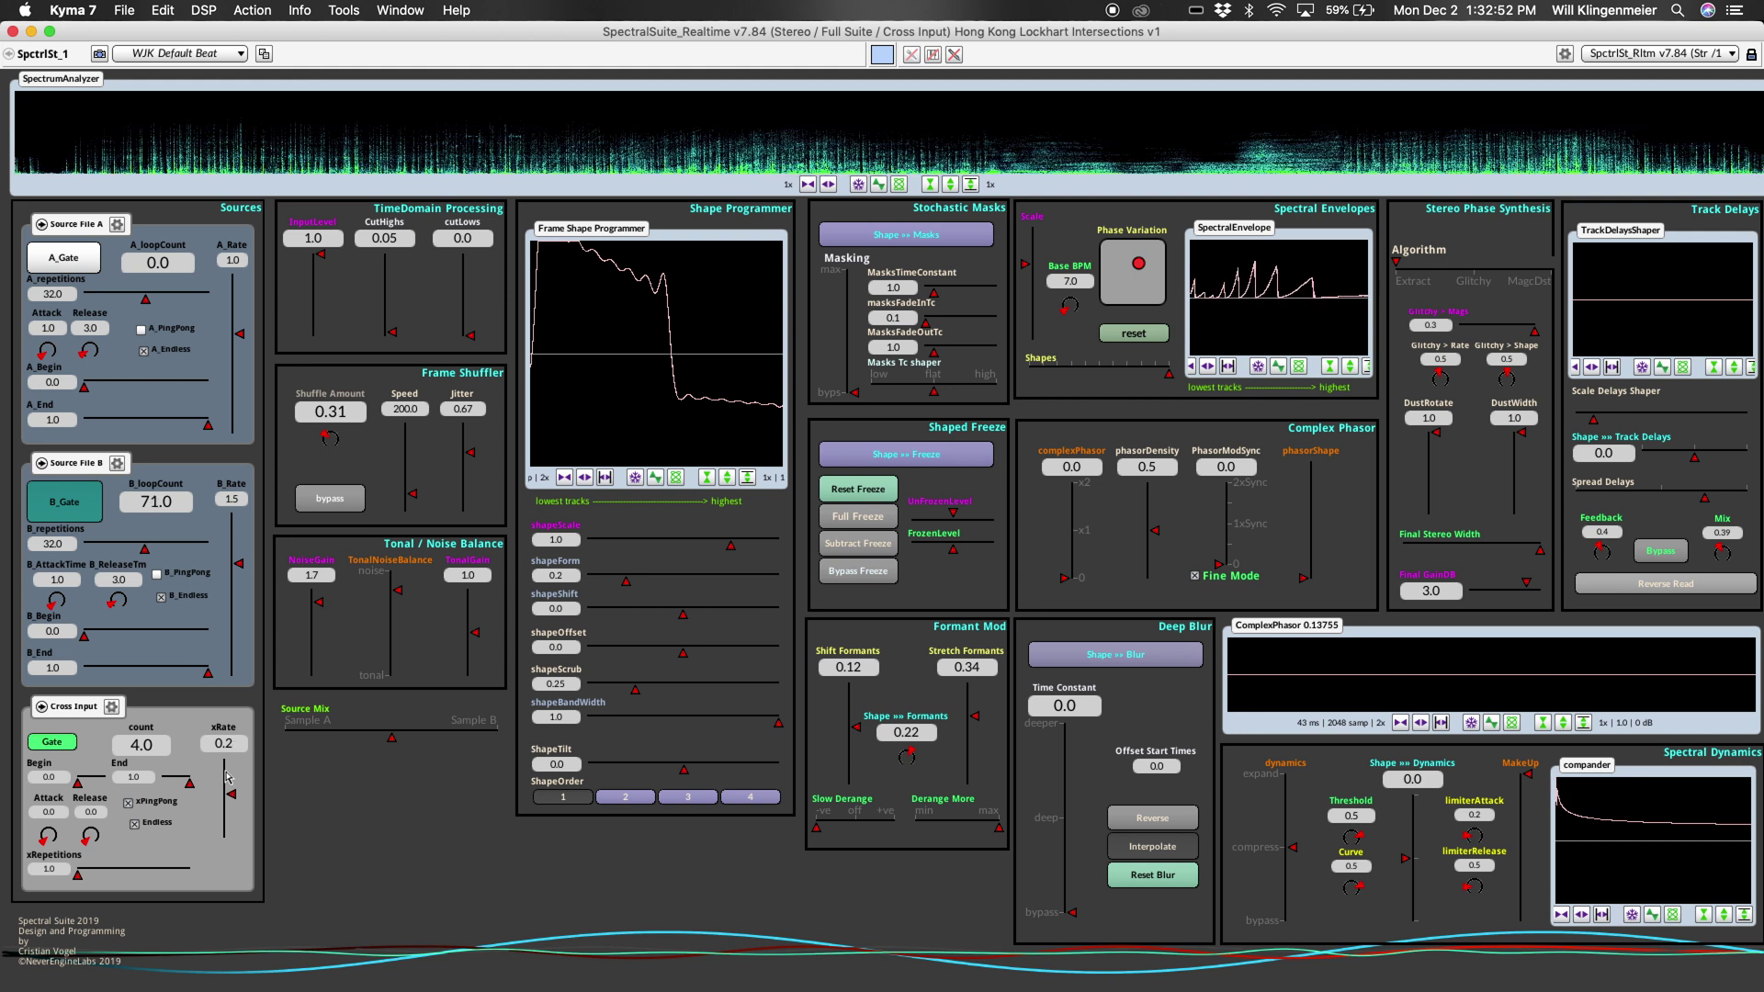
left_click_drag(228, 779, 229, 780)
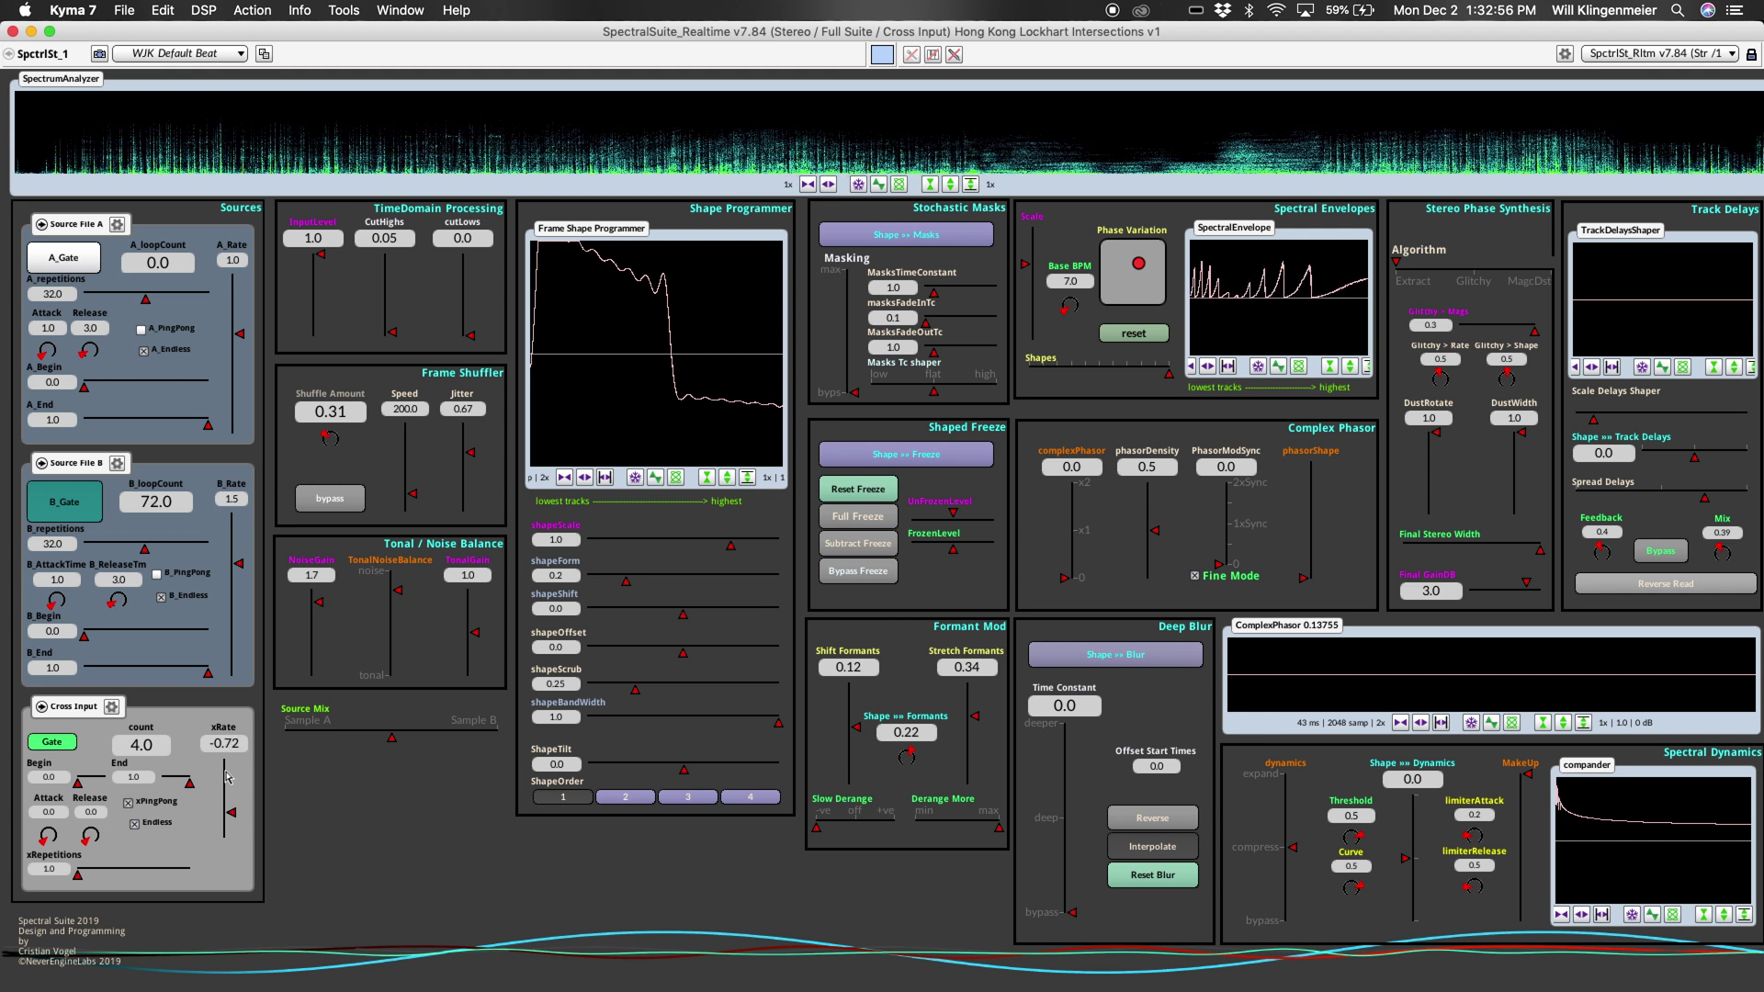
left_click_drag(392, 331, 391, 336)
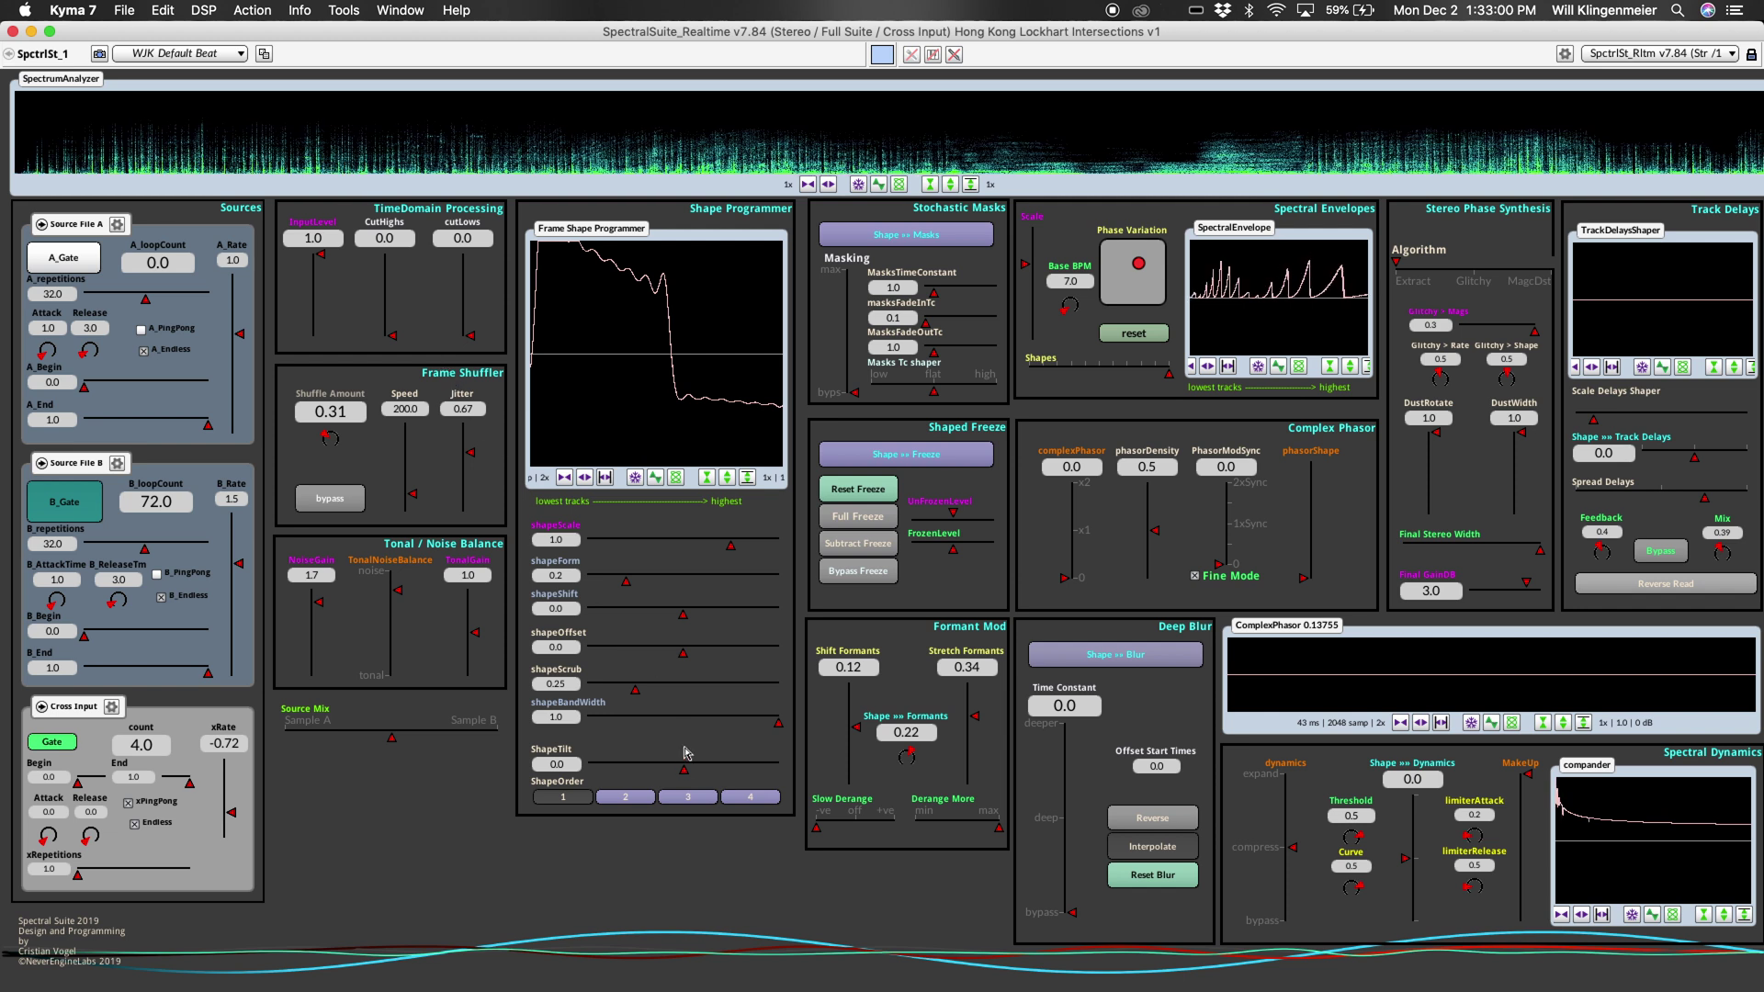
scroll(692, 770, "up", 7)
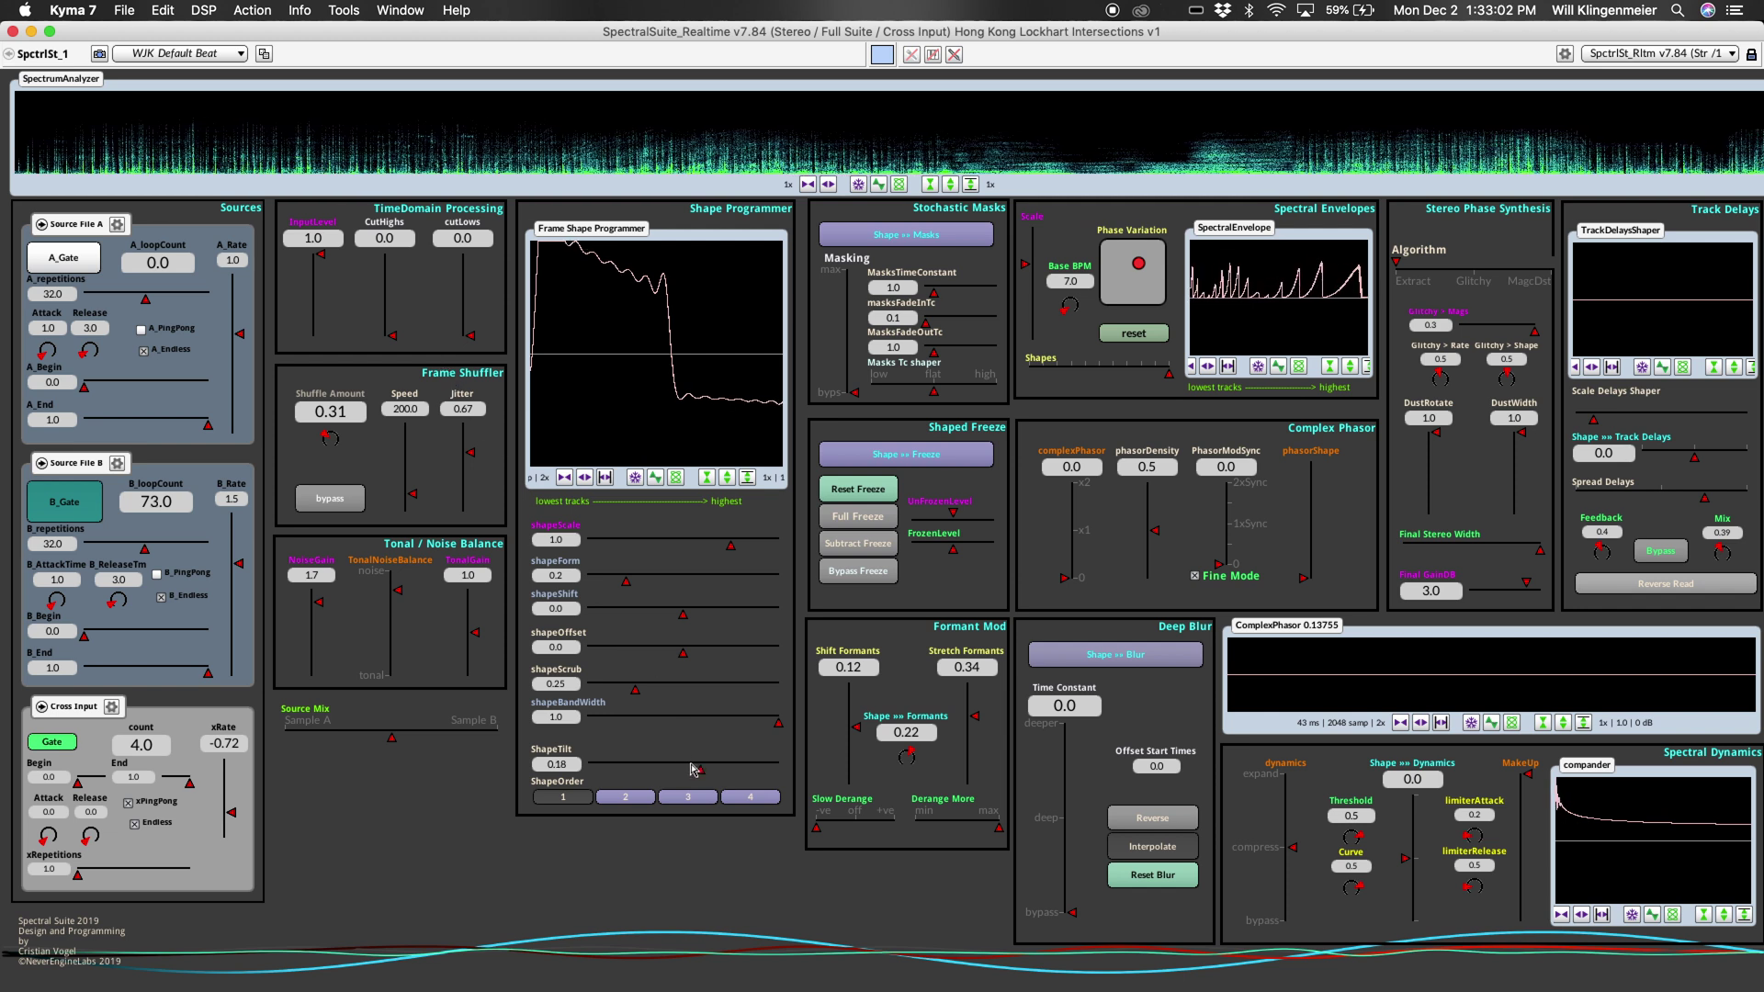
scroll(692, 770, "up", 3)
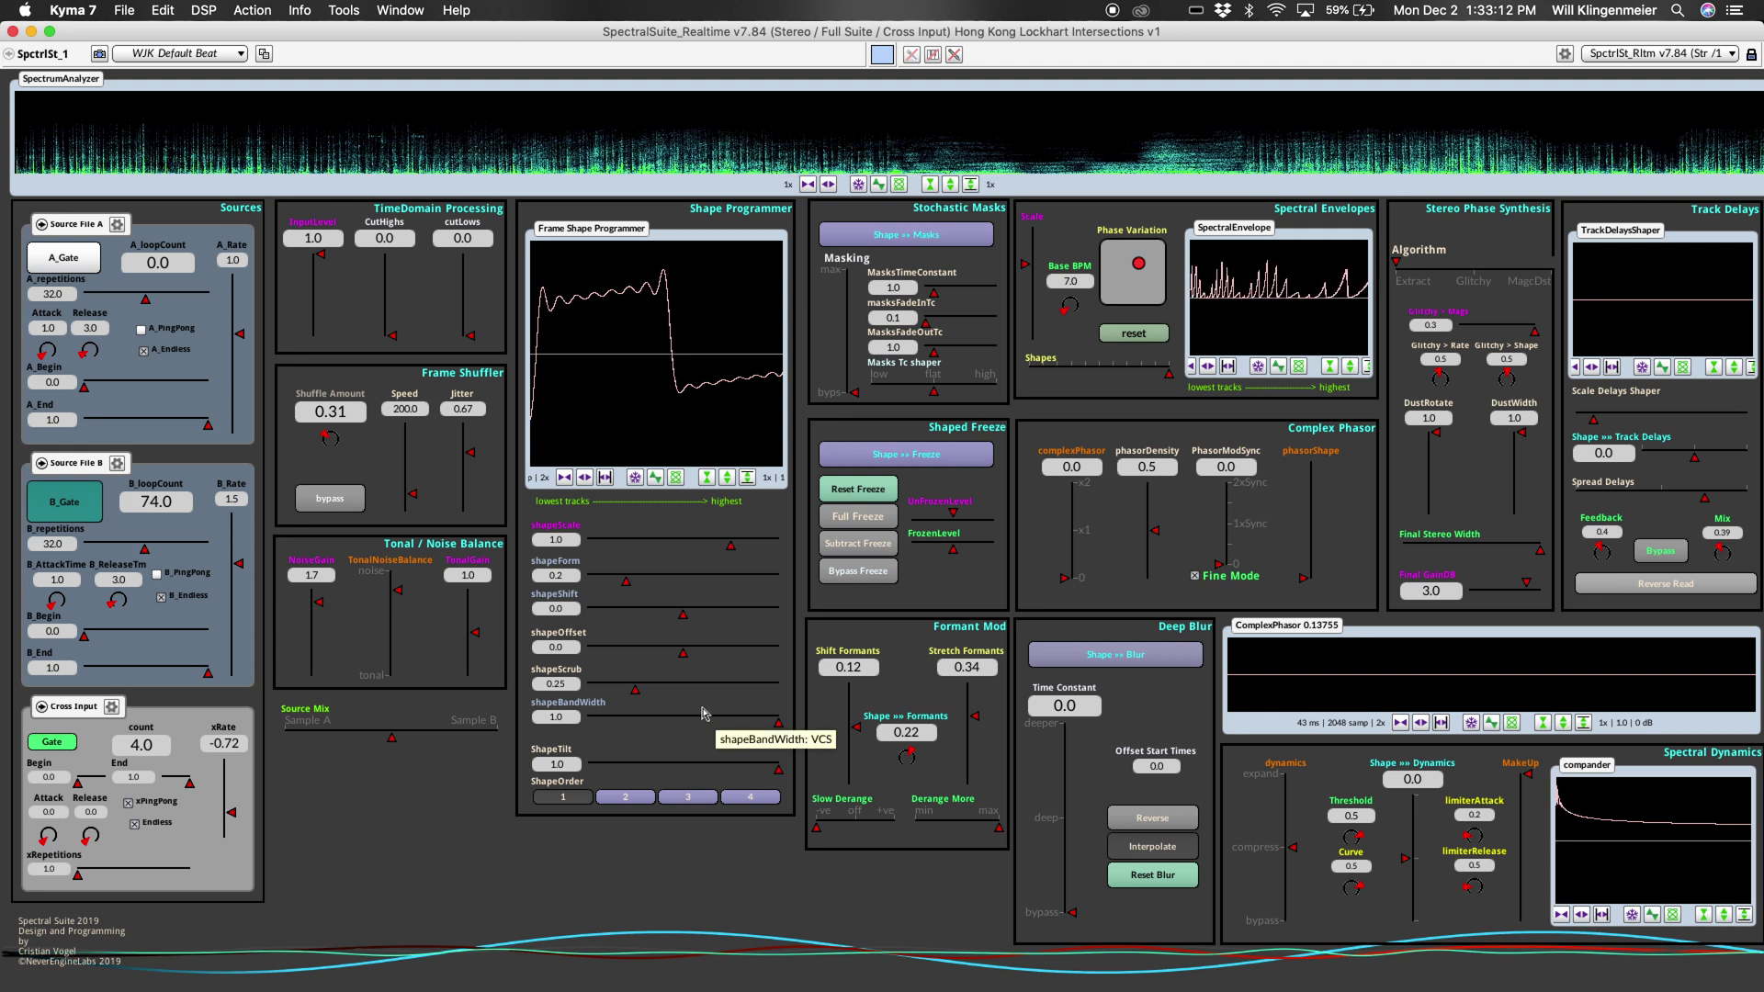
Step: Bypass the Track Delays while Cross Input xRate falls to -1.64
left_click(1674, 552)
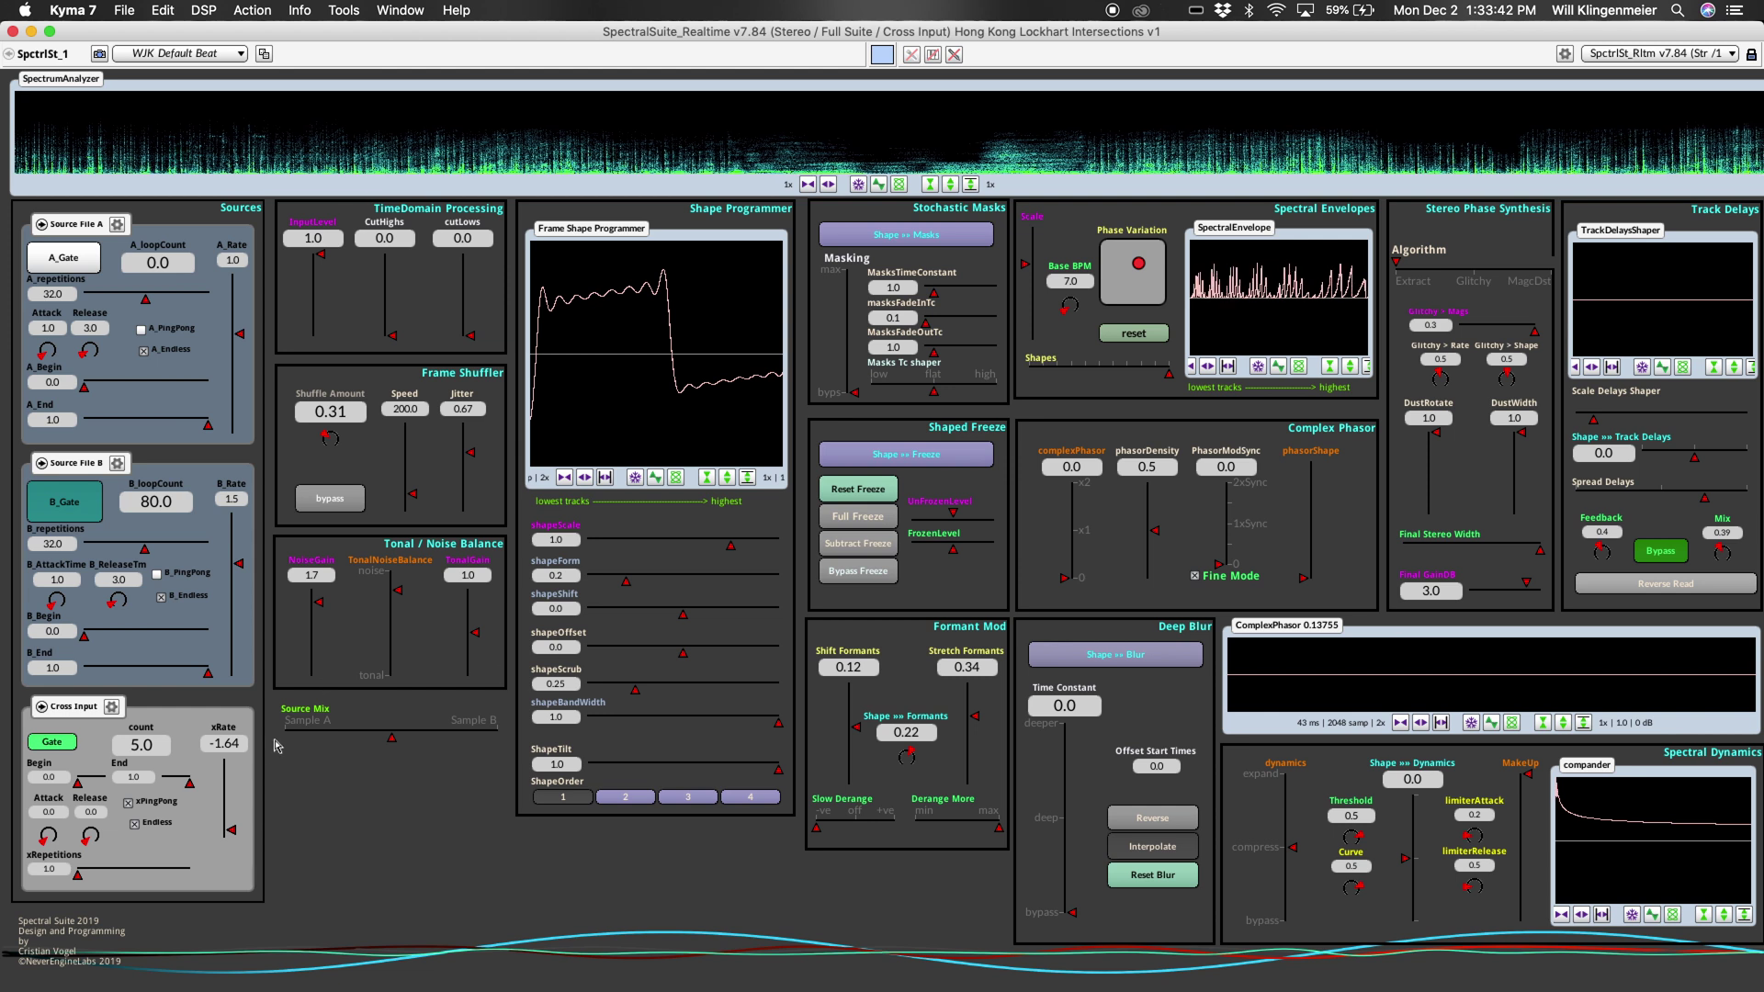
Step: Ease Cross Input xRate up to -0.12
scroll(228, 779, "up", 1)
scroll(228, 779, "up", 4)
scroll(228, 779, "up", 5)
scroll(228, 780, "up", 1)
scroll(228, 779, "up", 4)
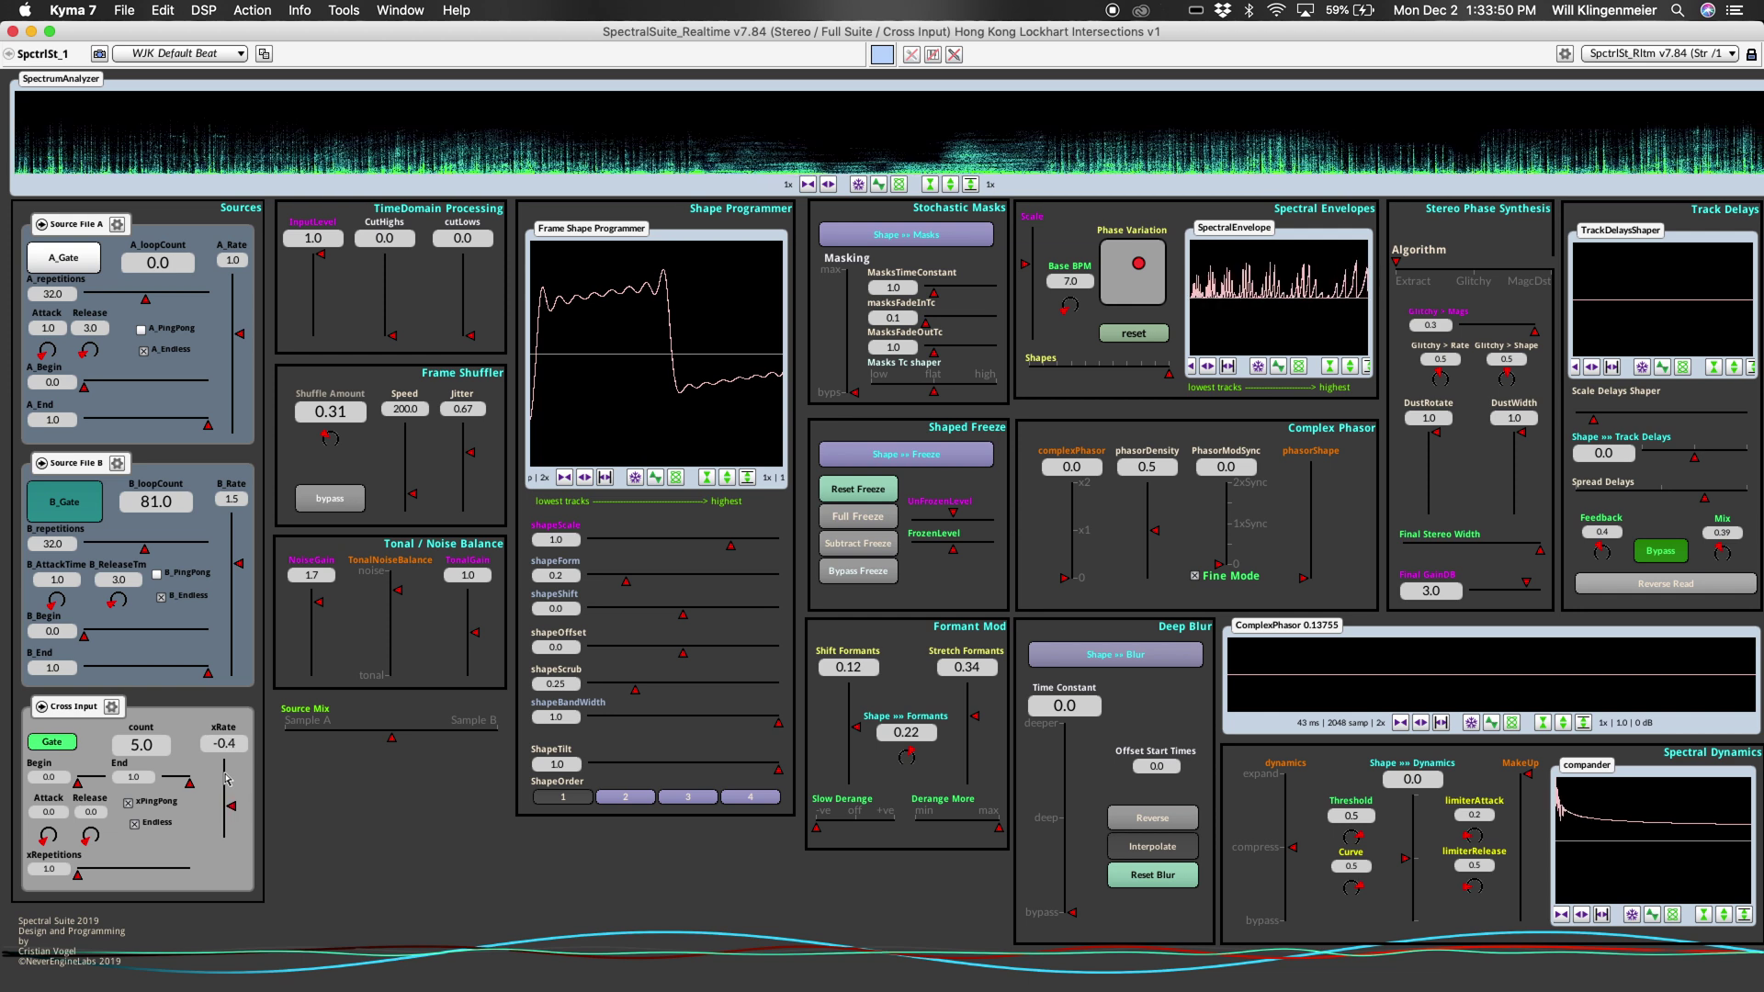
scroll(228, 779, "up", 1)
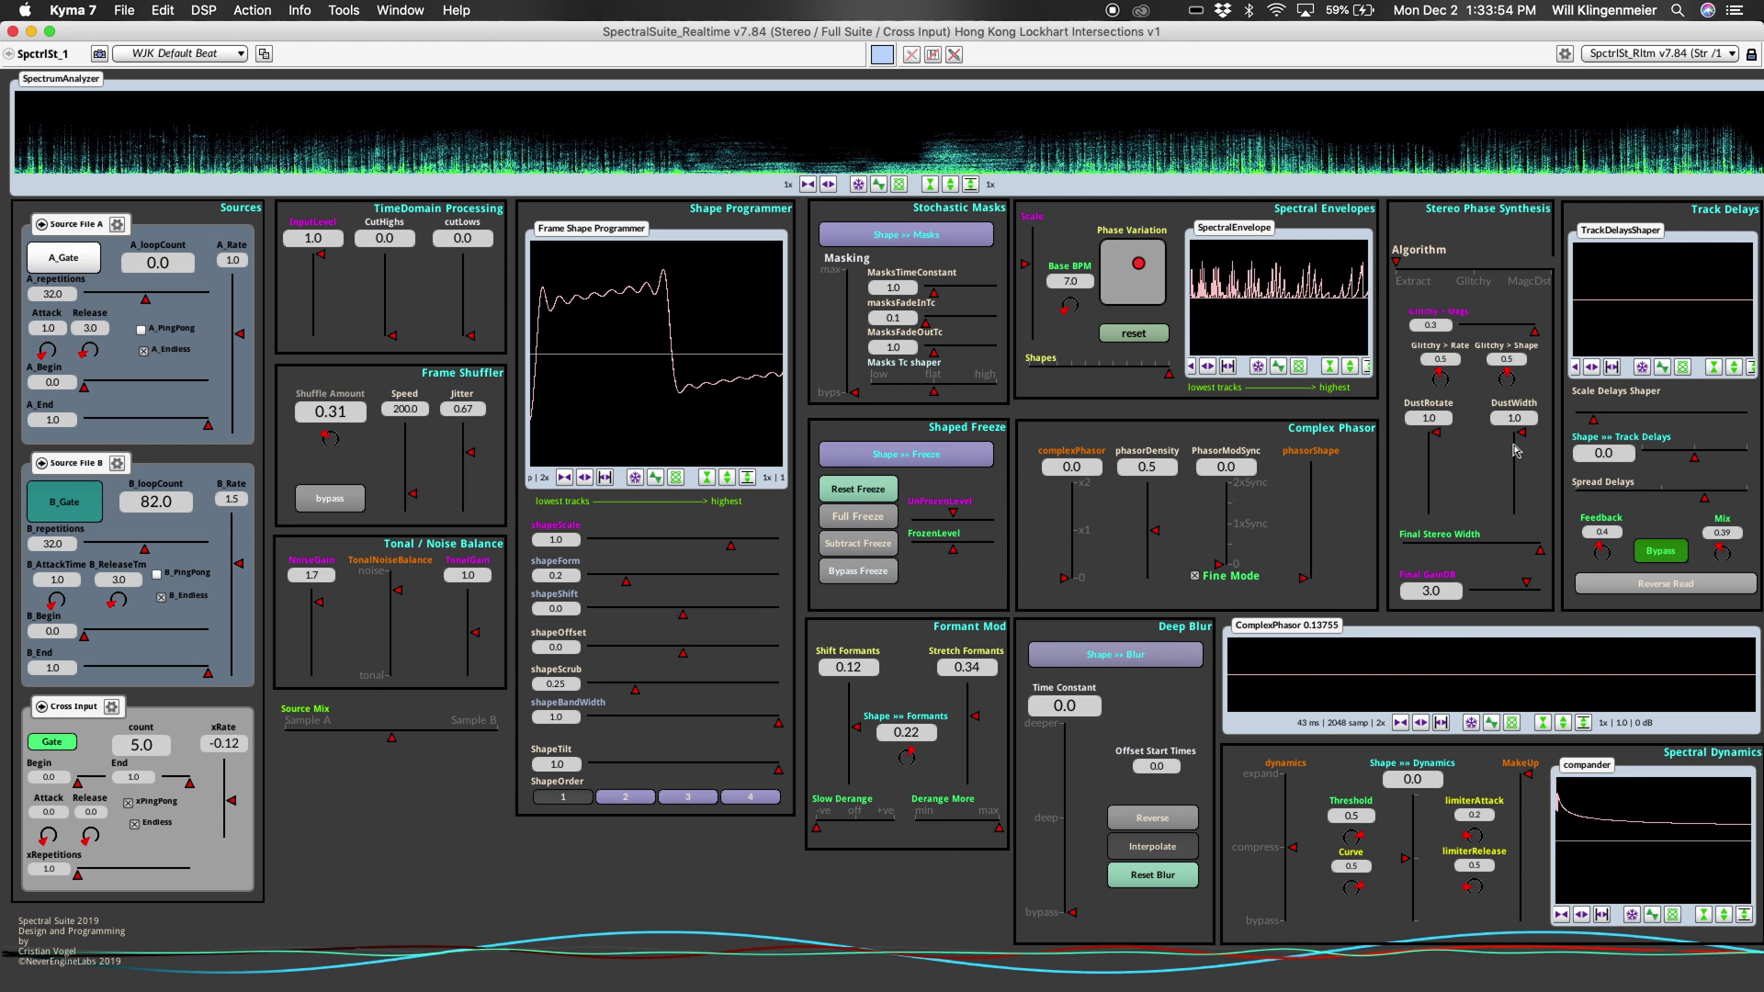
Step: Fade the Final GainDB down to -26.75 dB
scroll(1516, 592, "down", 8)
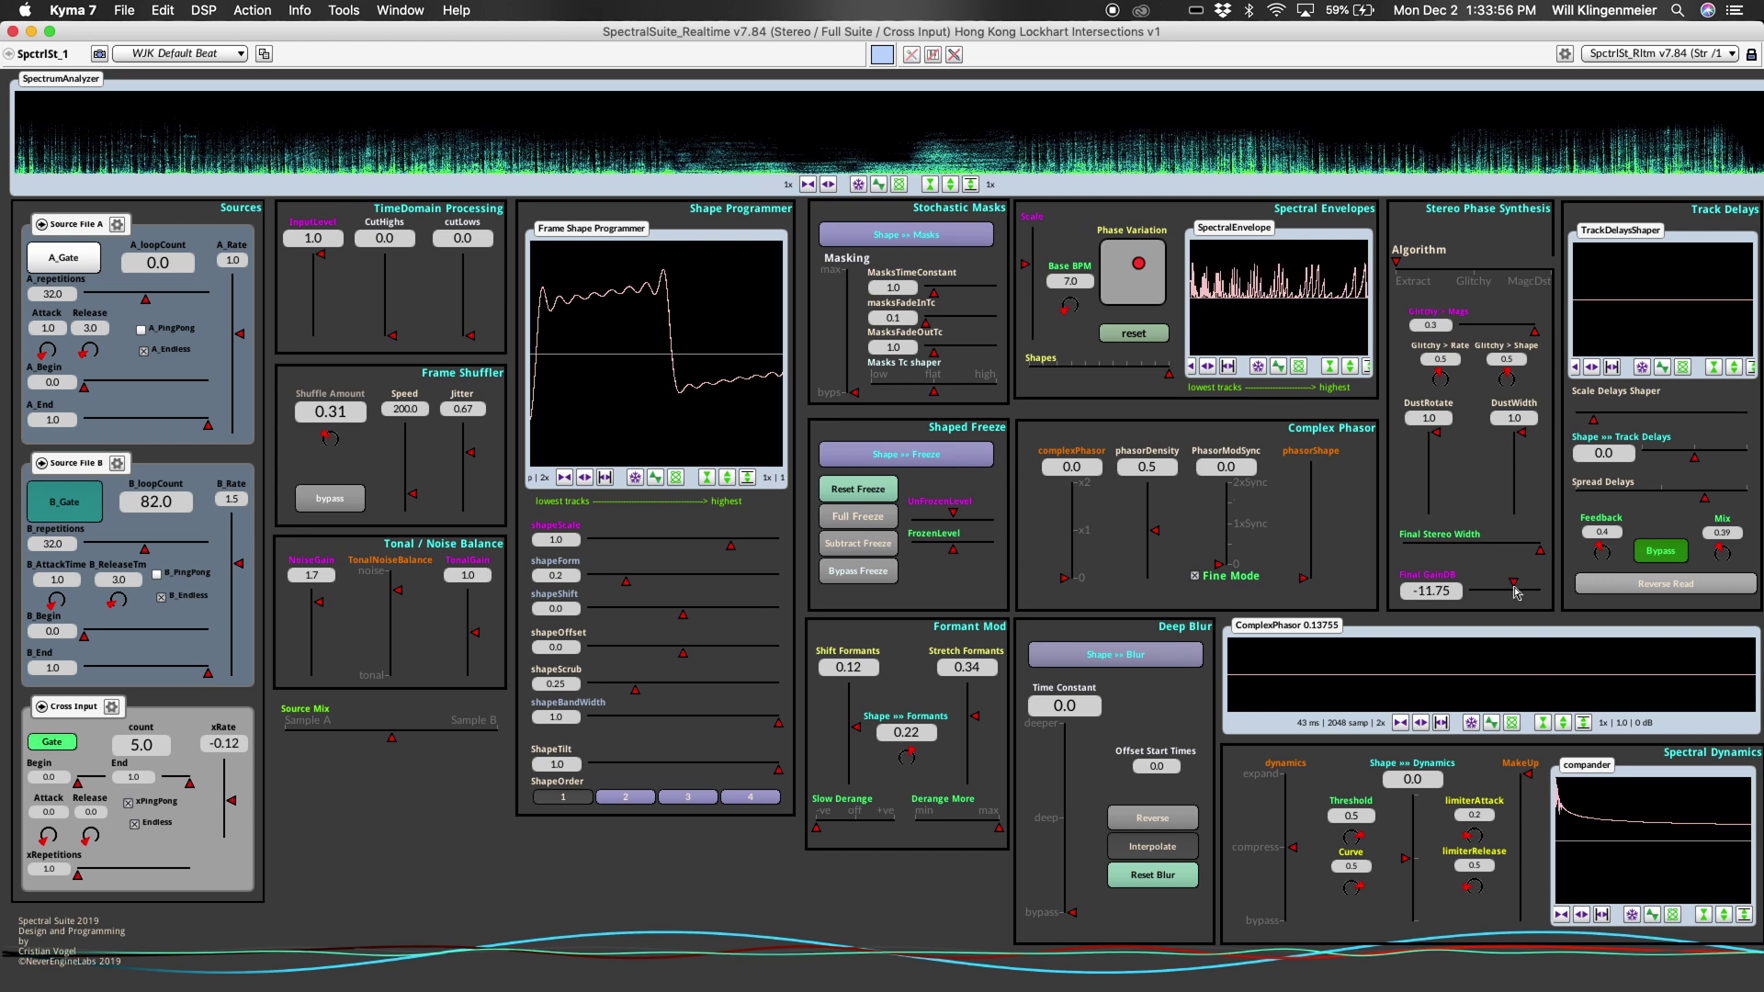
scroll(1516, 593, "down", 3)
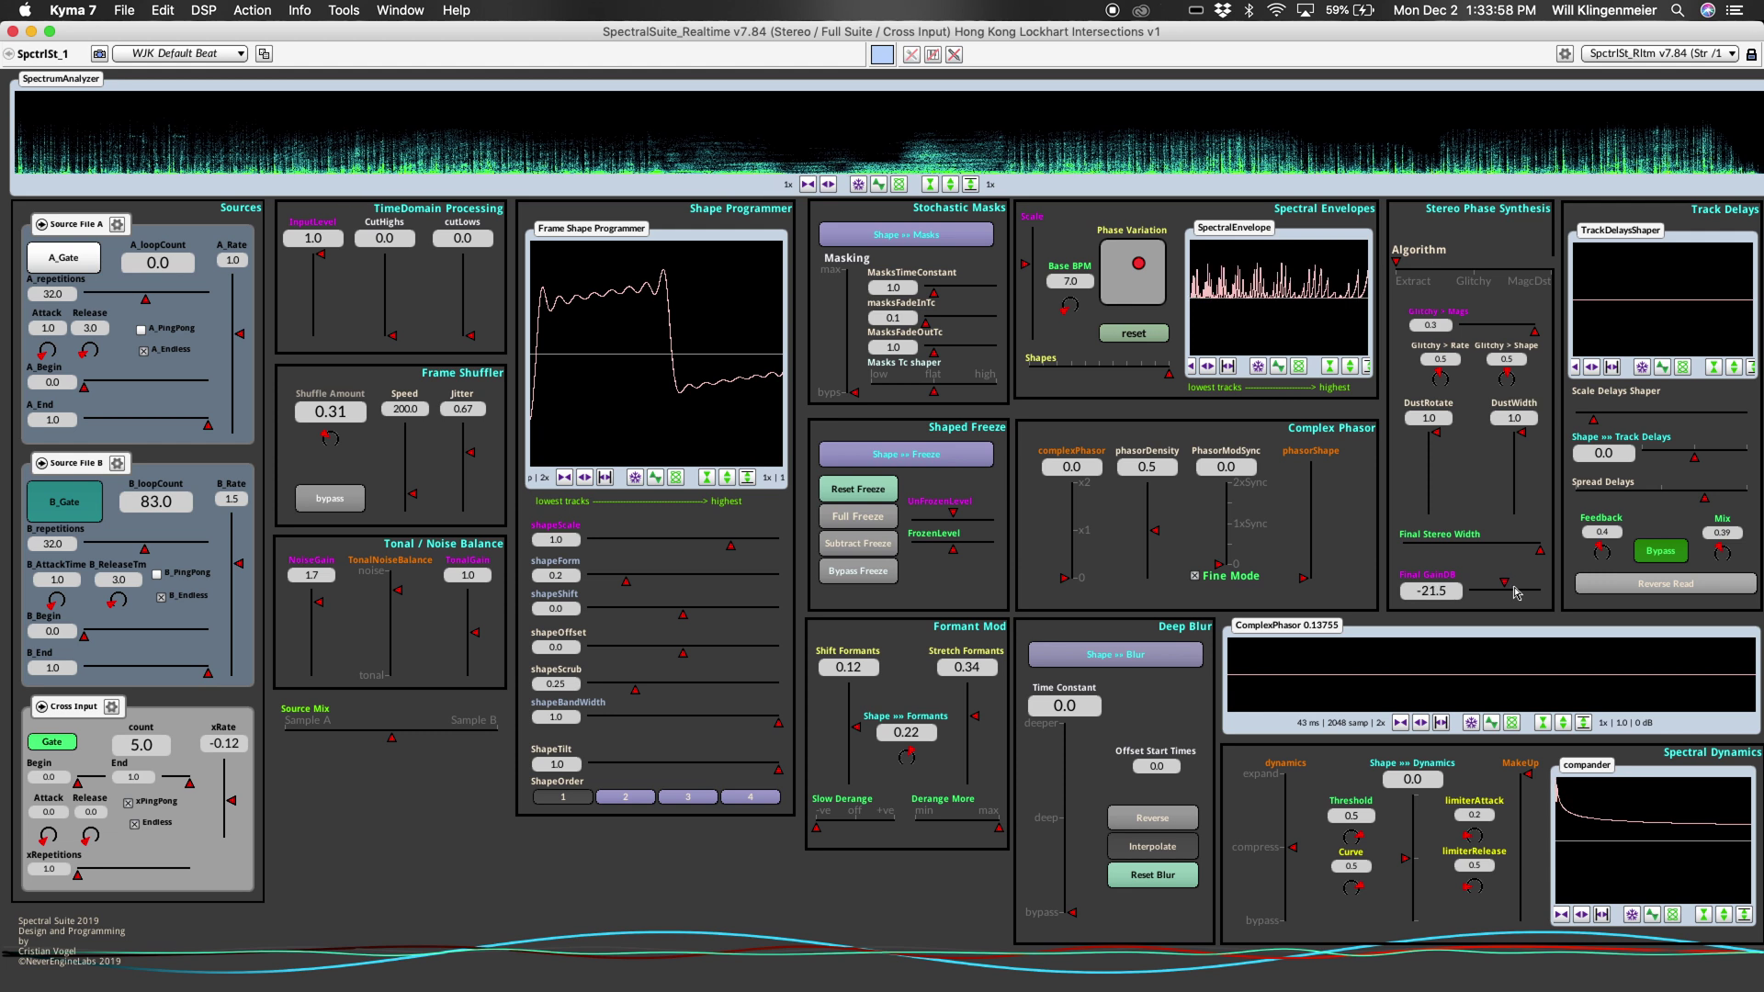
scroll(1516, 593, "down", 1)
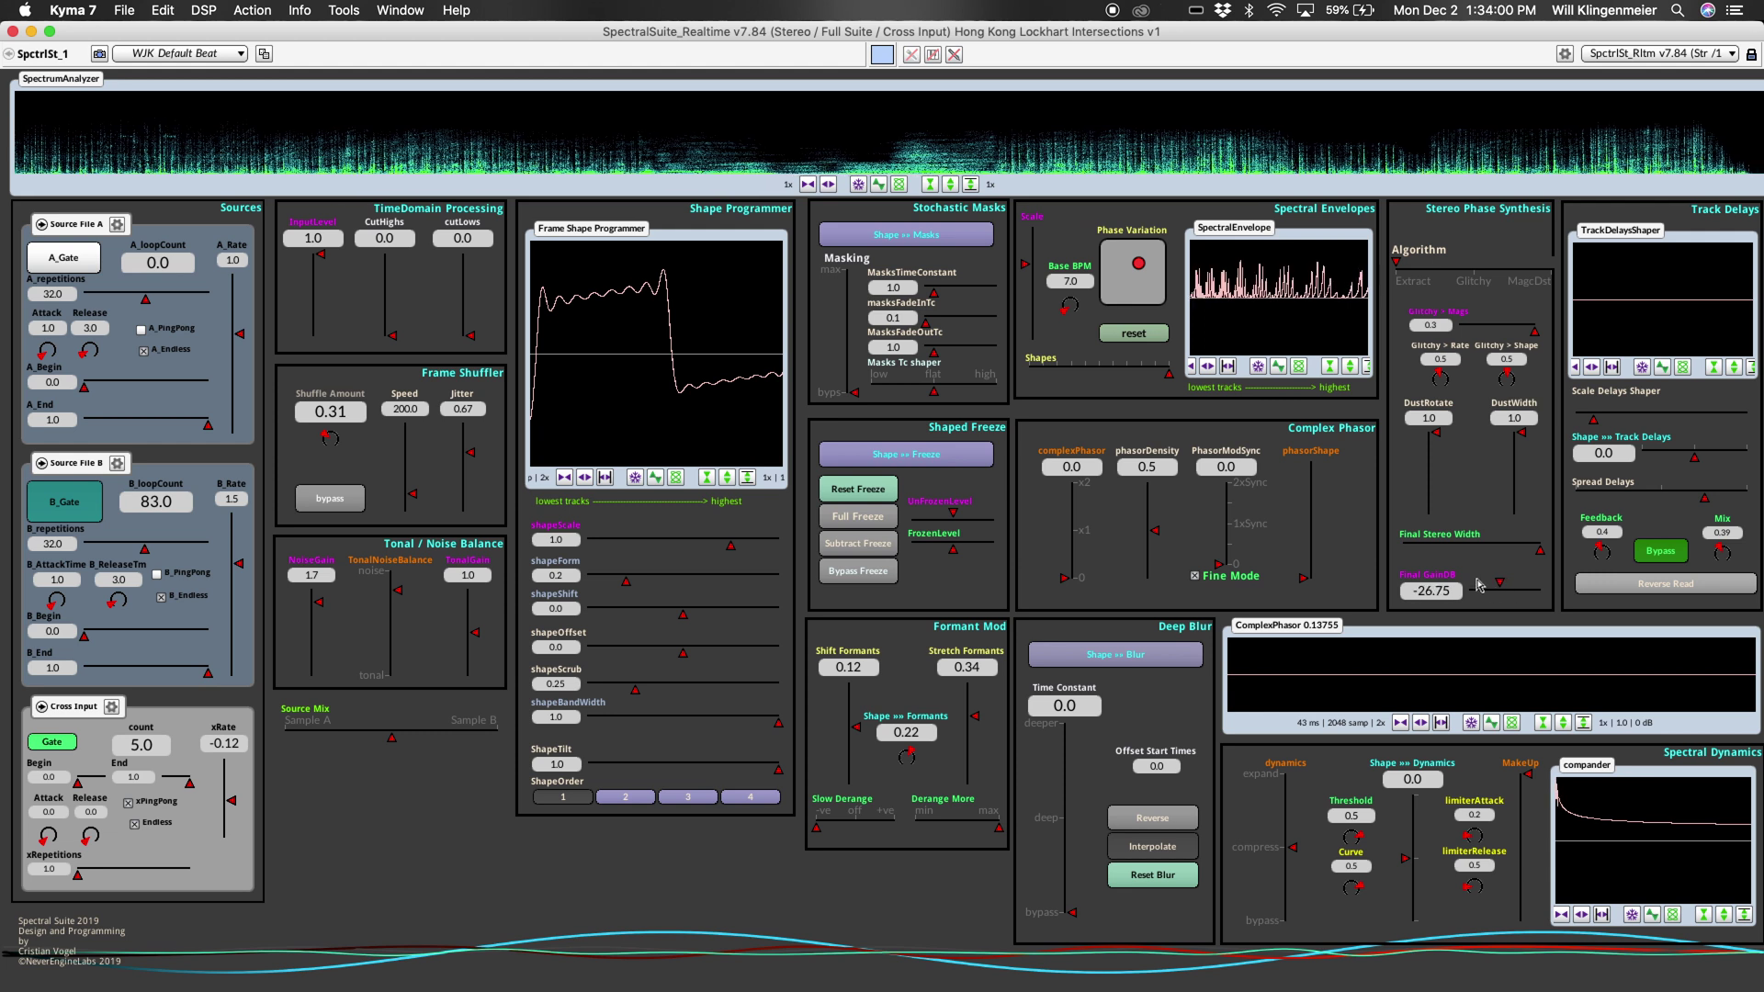